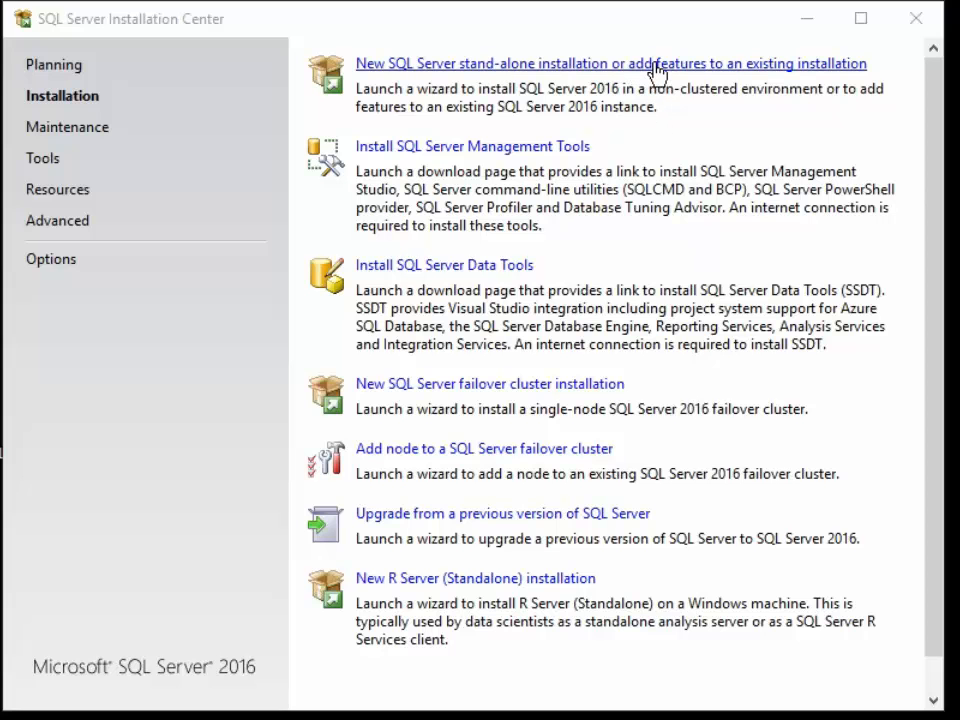
# Start a new stand-alone SQL Server installation using the Developer folder inside SQLServer2016Media on the C: drive as installation media
pyautogui.click(545, 66)
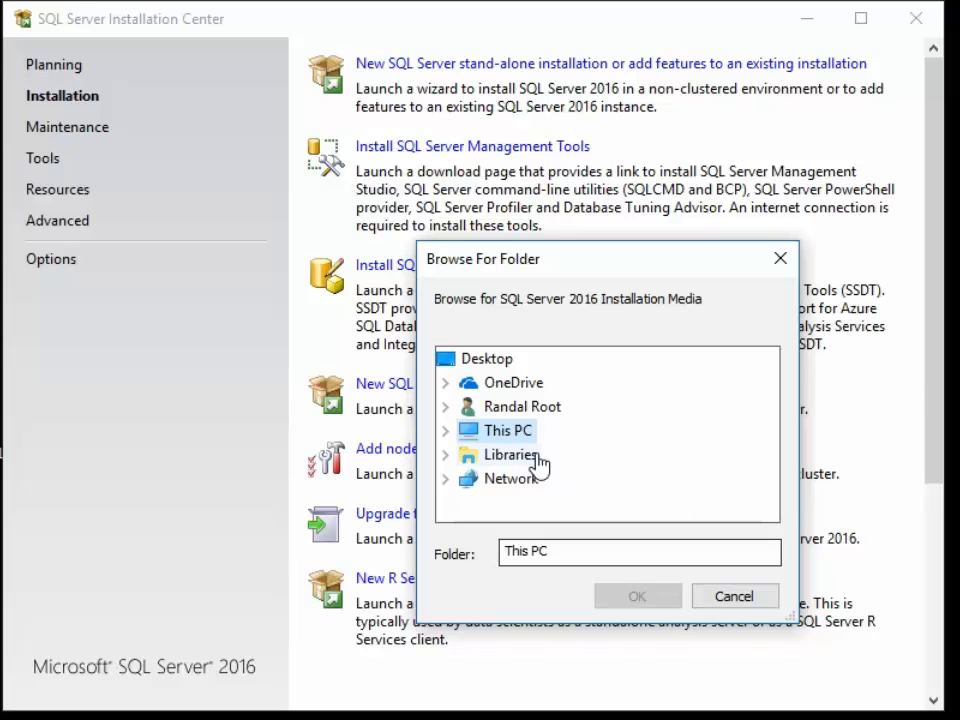
pyautogui.click(446, 431)
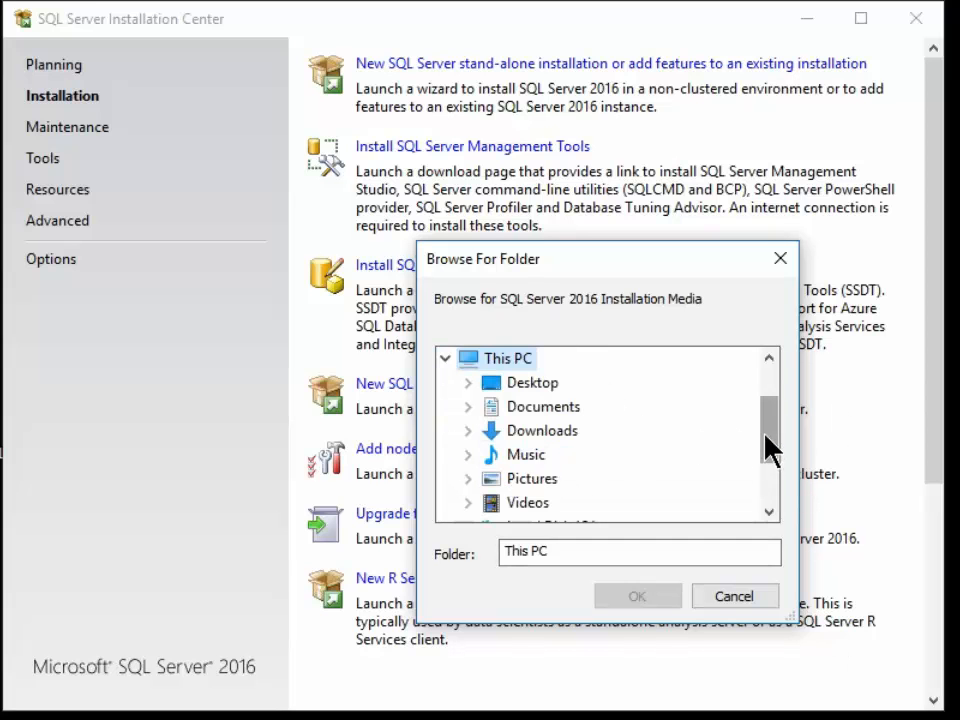
pyautogui.moveTo(765, 440); pyautogui.dragTo(770, 500)
pyautogui.click(468, 430)
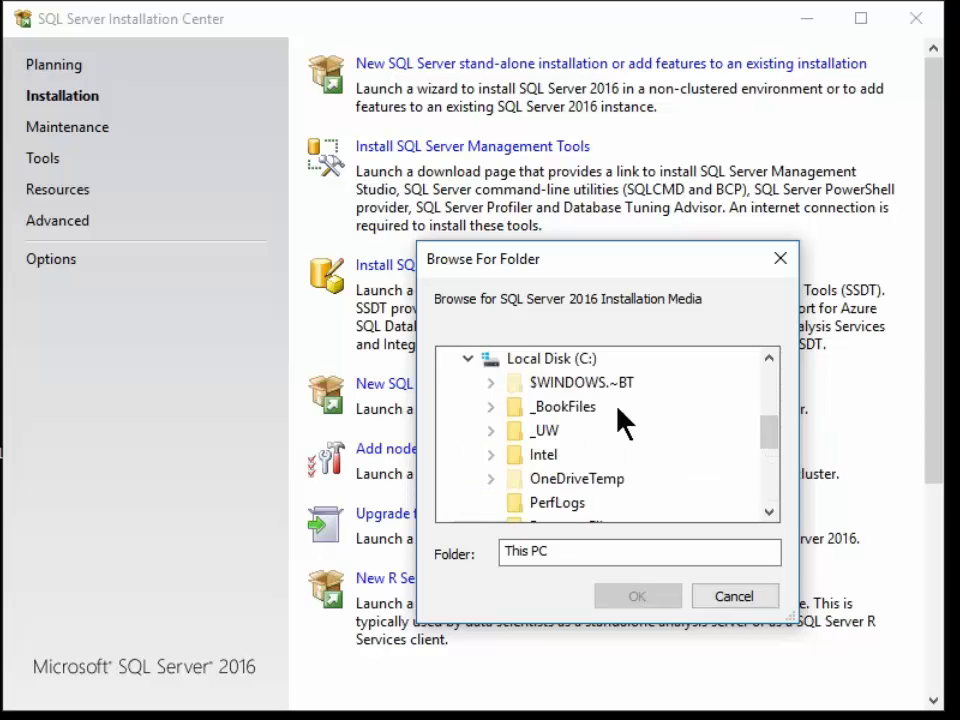
pyautogui.scroll(-2, 630, 460)
pyautogui.click(484, 488)
pyautogui.click(478, 502)
pyautogui.scroll(-2, 700, 432)
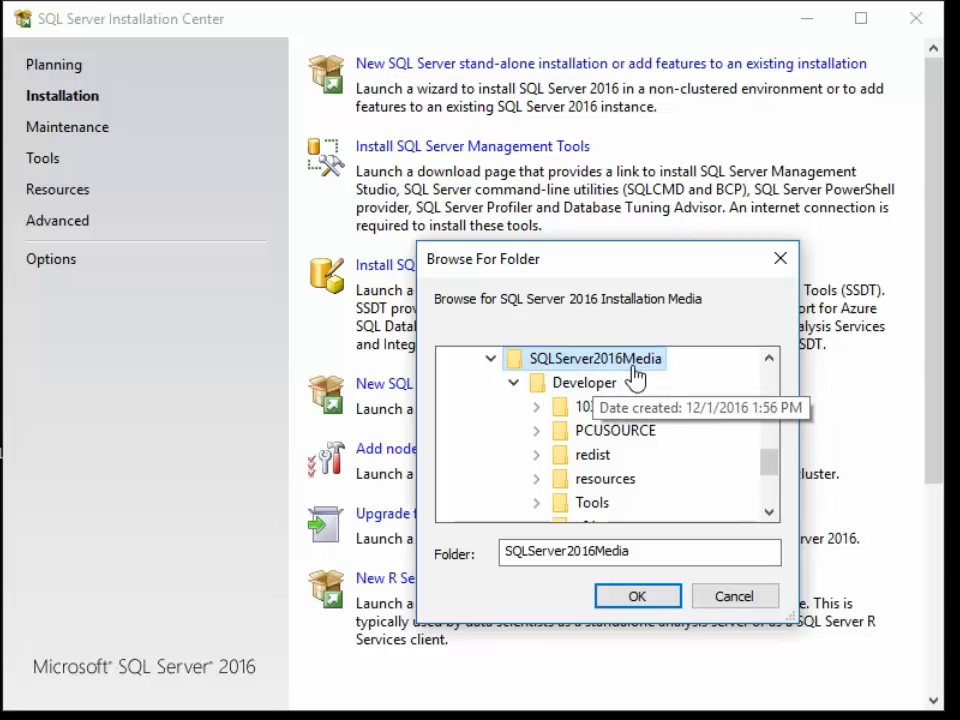
pyautogui.click(579, 388)
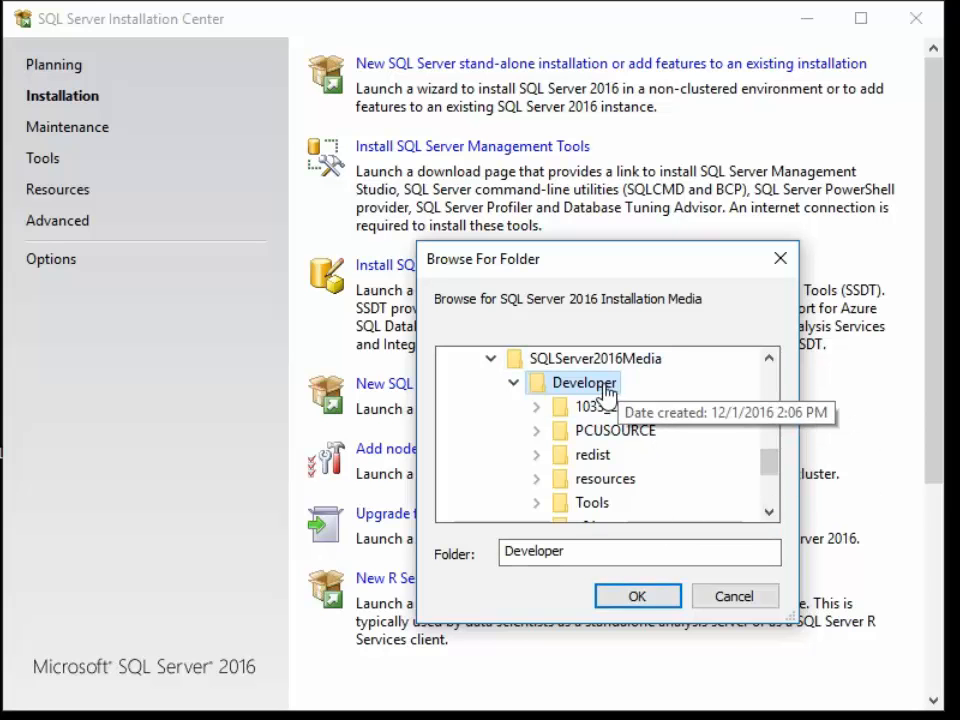
pyautogui.click(620, 594)
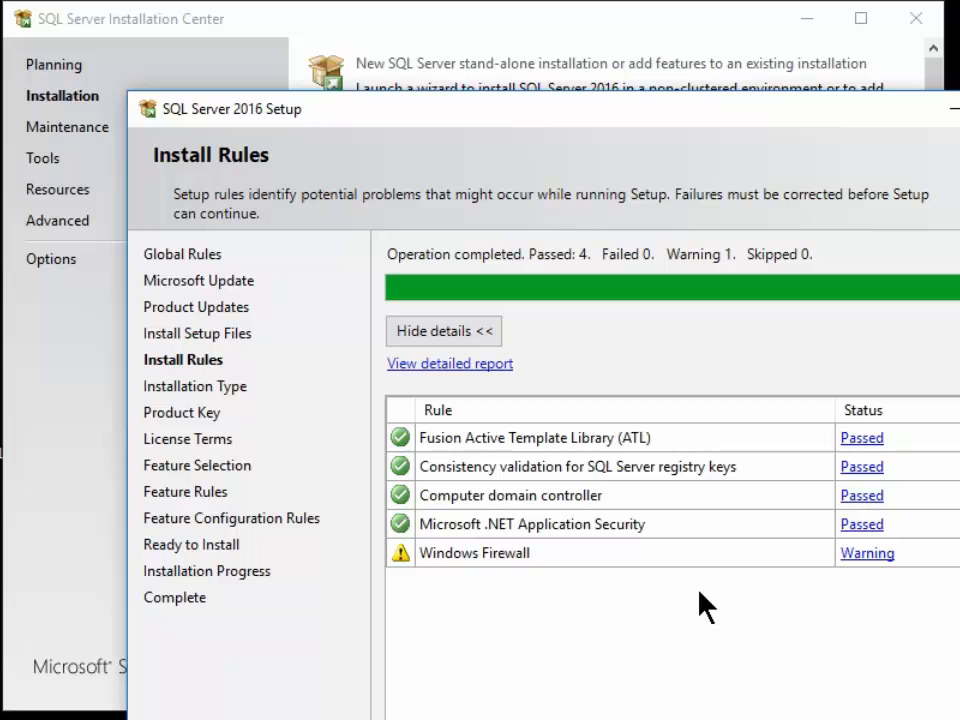
# Proceed past the install rules to the installation type and widen the Instance ID column of the installed instances list
pyautogui.press('Return')
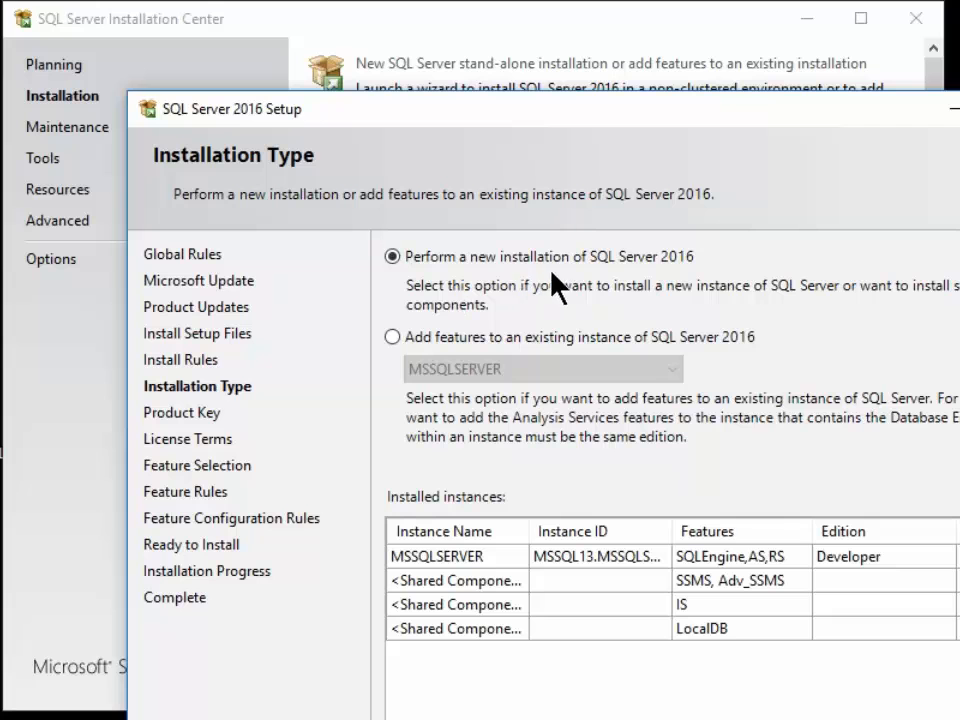
pyautogui.moveTo(672, 531); pyautogui.dragTo(745, 527)
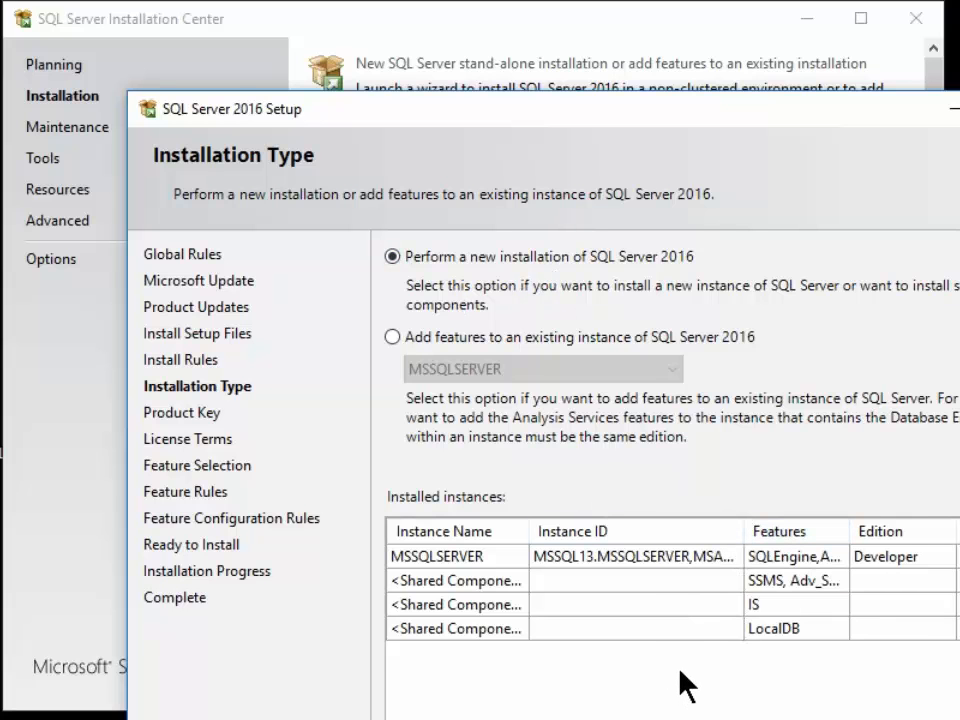
# Check which features can be added to the existing MSSQLSERVER instance, including Analysis Services, and return to the installation type
pyautogui.click(506, 336)
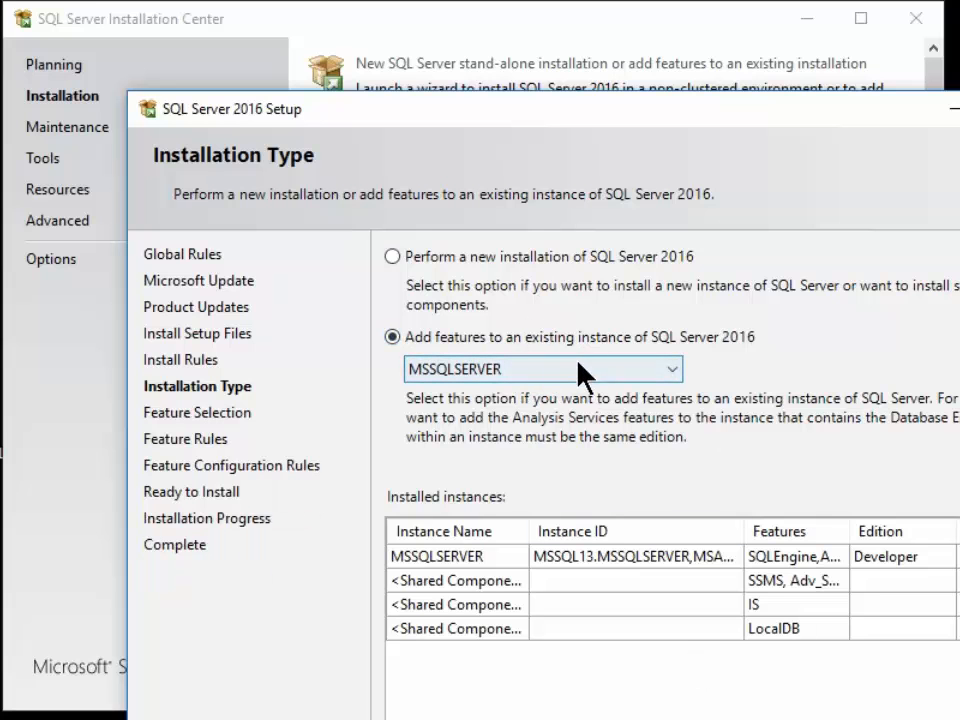
pyautogui.click(578, 366)
pyautogui.click(578, 366)
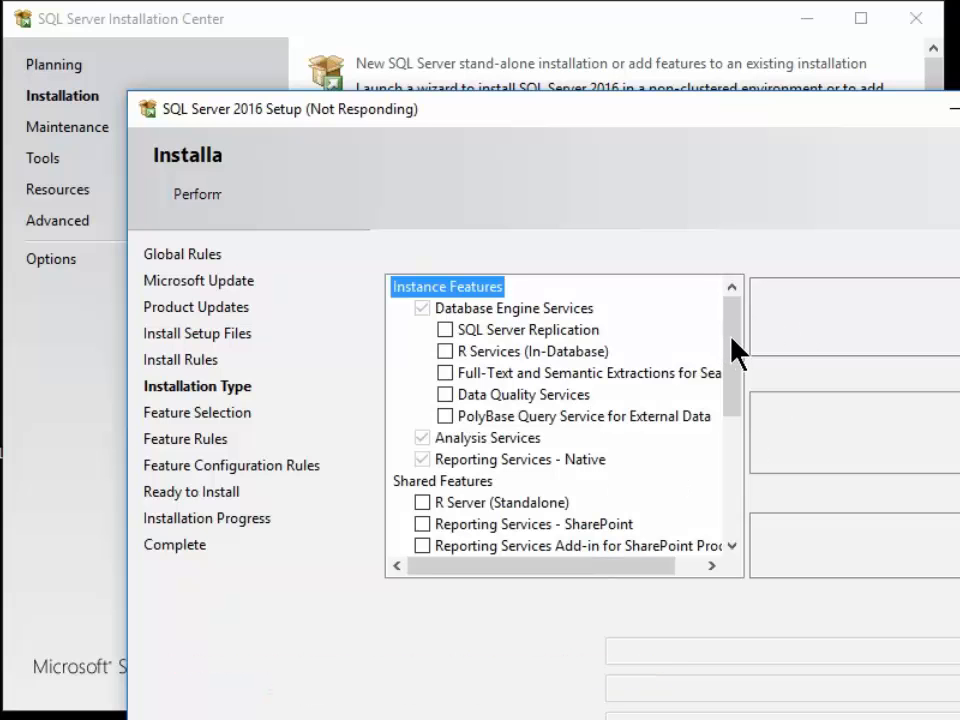
pyautogui.scroll(-2, 728, 390)
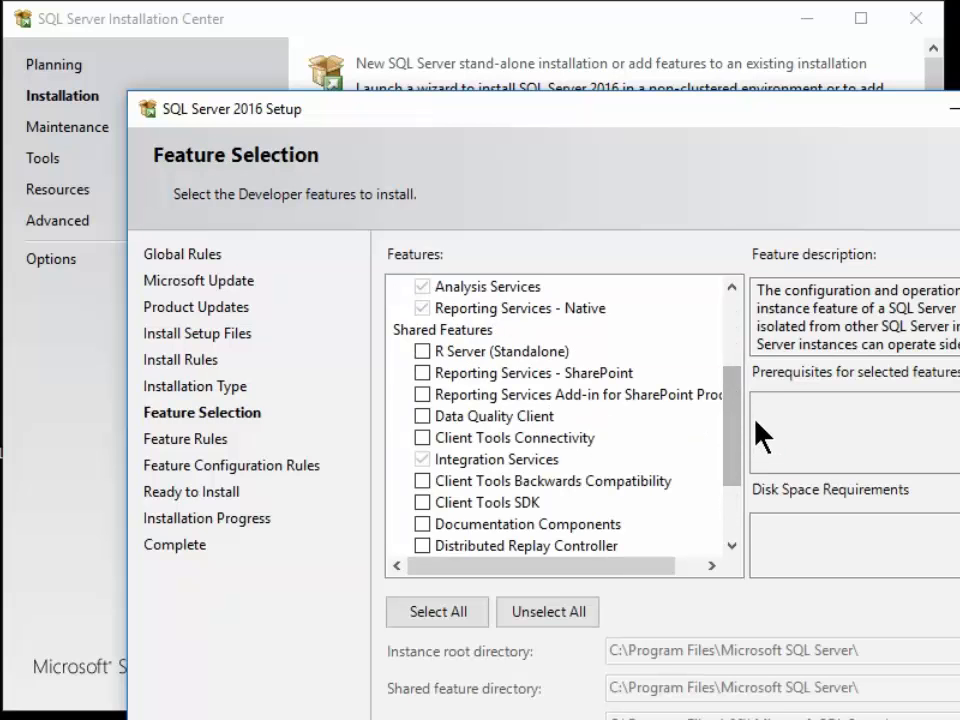
pyautogui.scroll(-2, 715, 500)
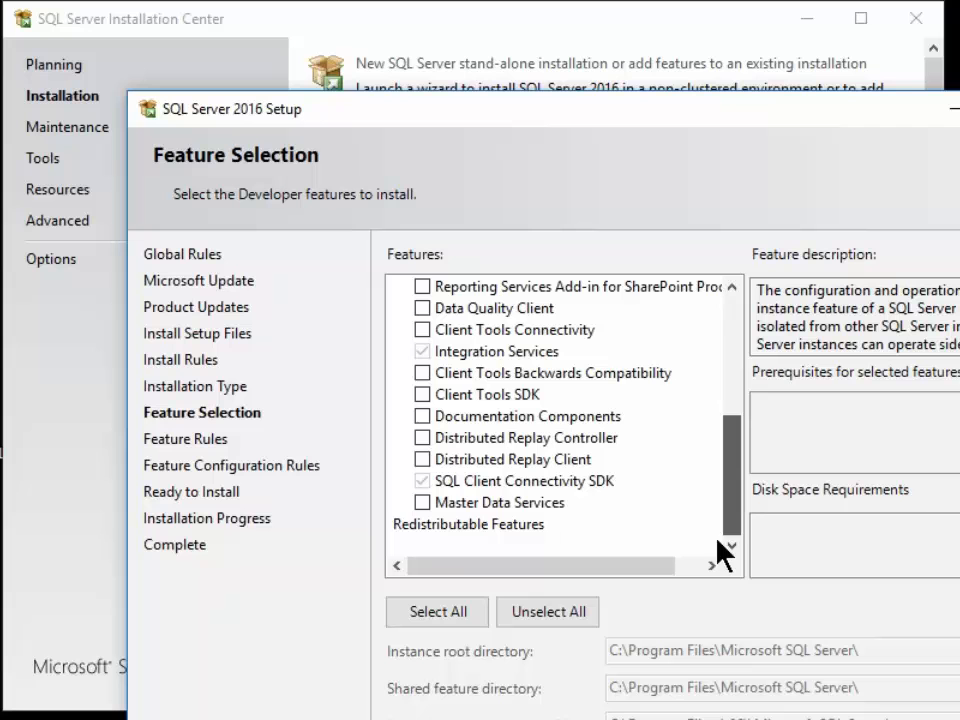
pyautogui.moveTo(732, 520); pyautogui.dragTo(761, 354)
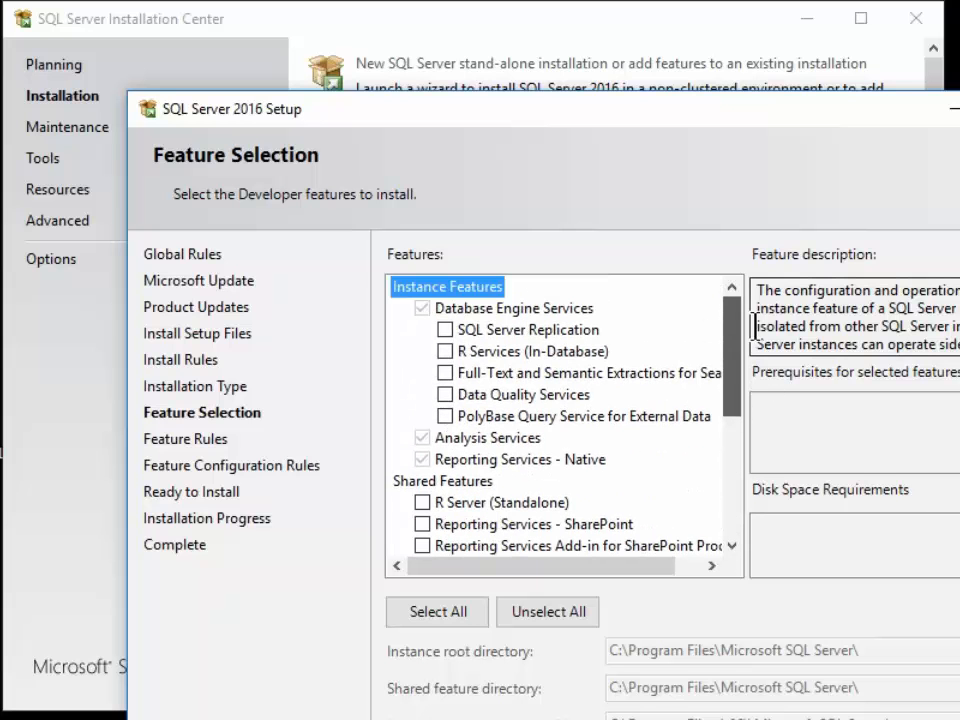
pyautogui.click(478, 440)
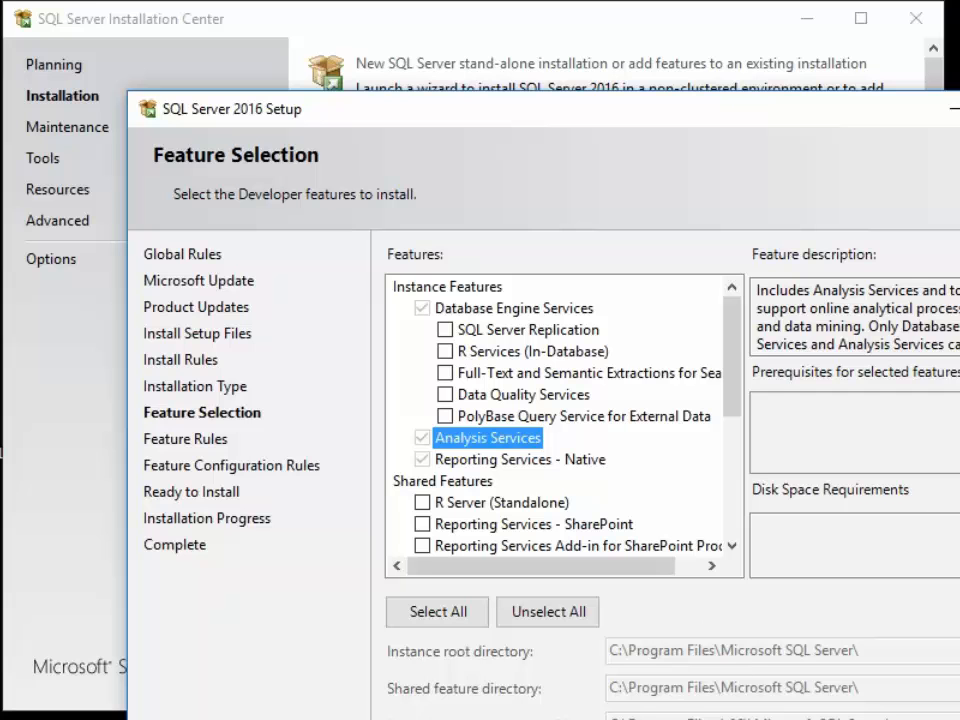
pyautogui.hotkey('alt', 'b')
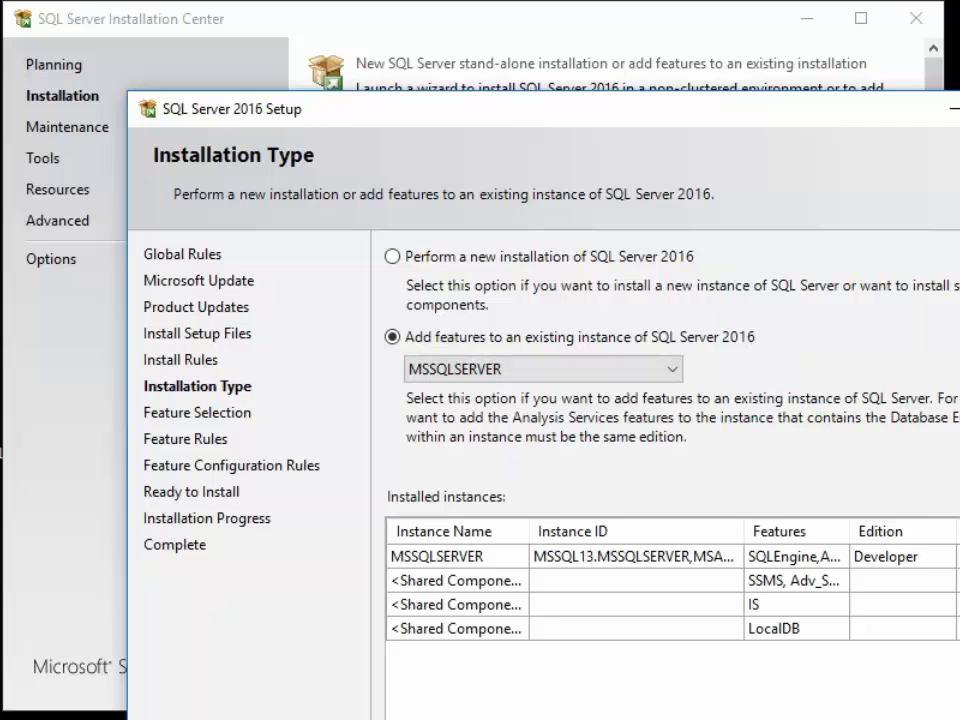
# Choose to perform a new installation of SQL Server 2016 with the free Developer edition
pyautogui.click(499, 262)
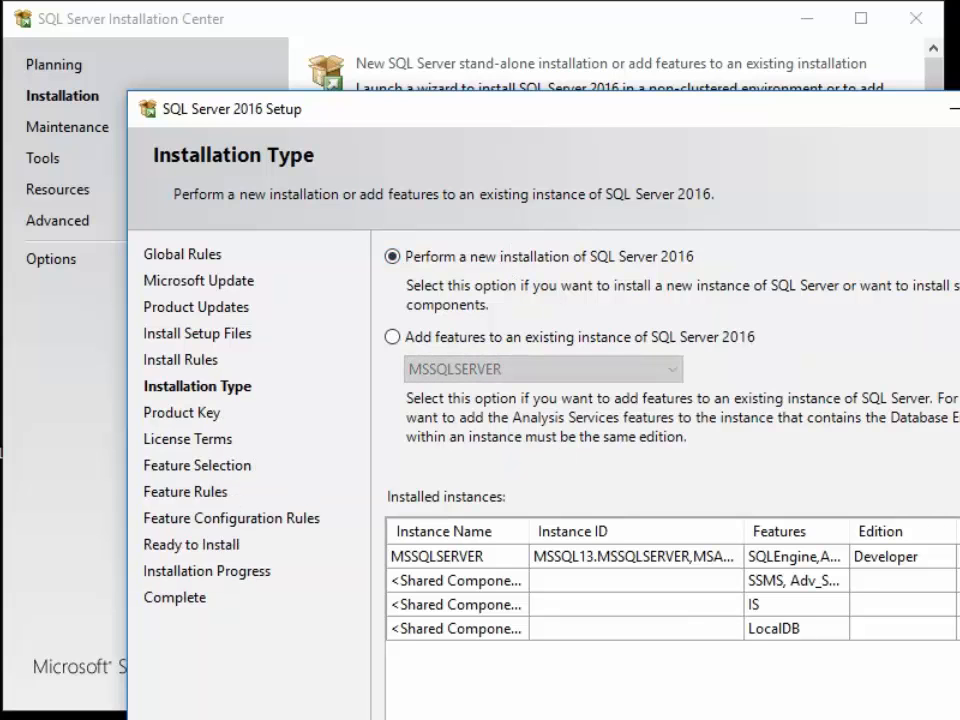
pyautogui.hotkey('alt', 'n')
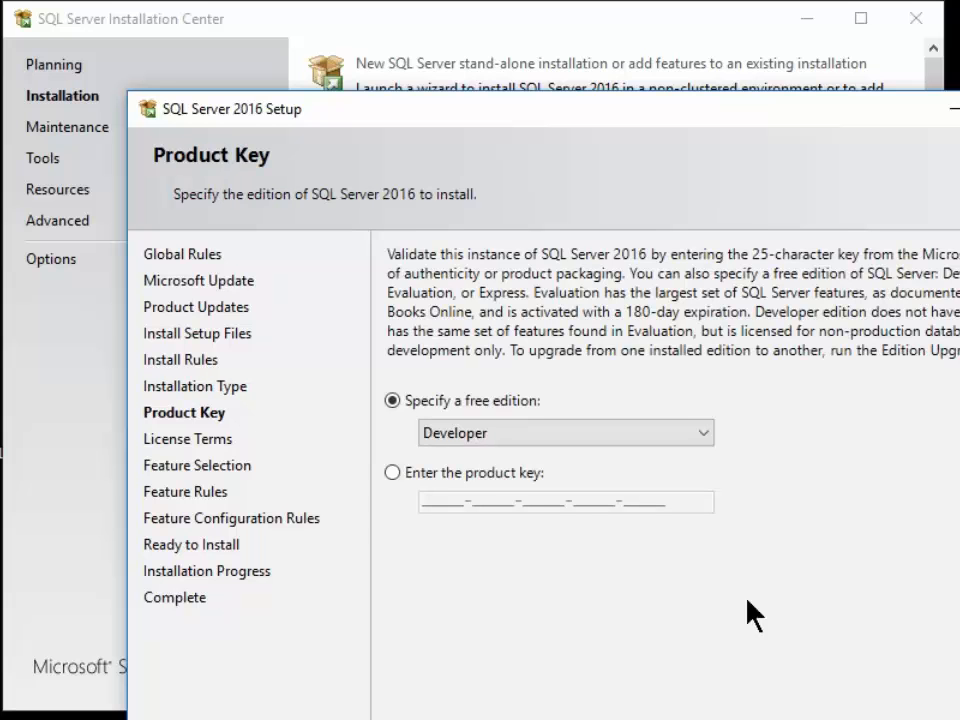
pyautogui.hotkey('alt', 'n')
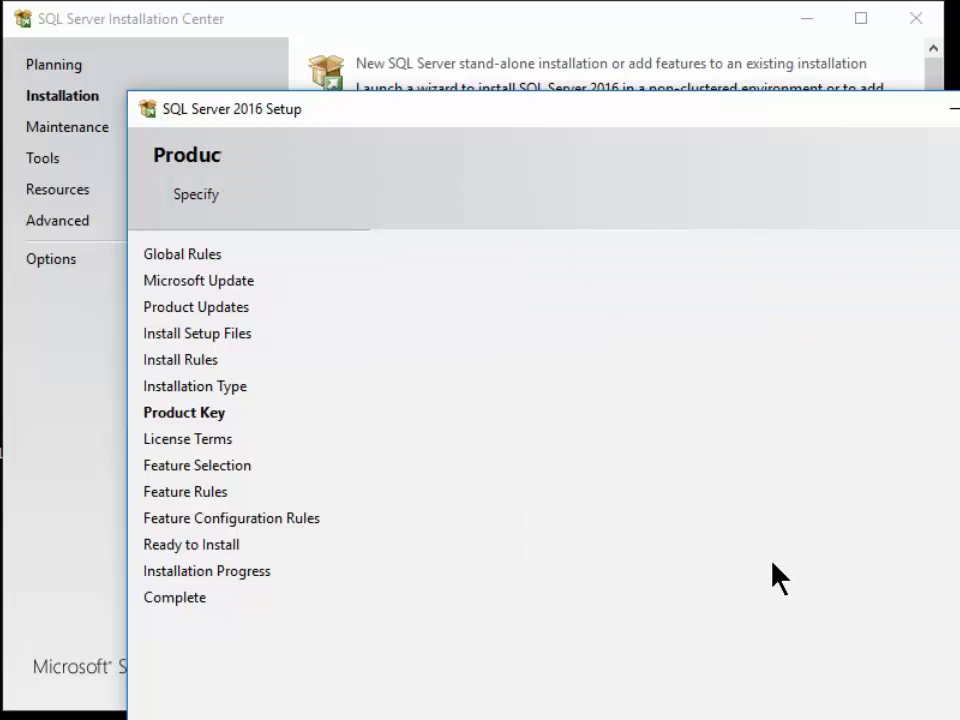
# Accept the license terms and select only Analysis Services as the feature to install
pyautogui.click(566, 650)
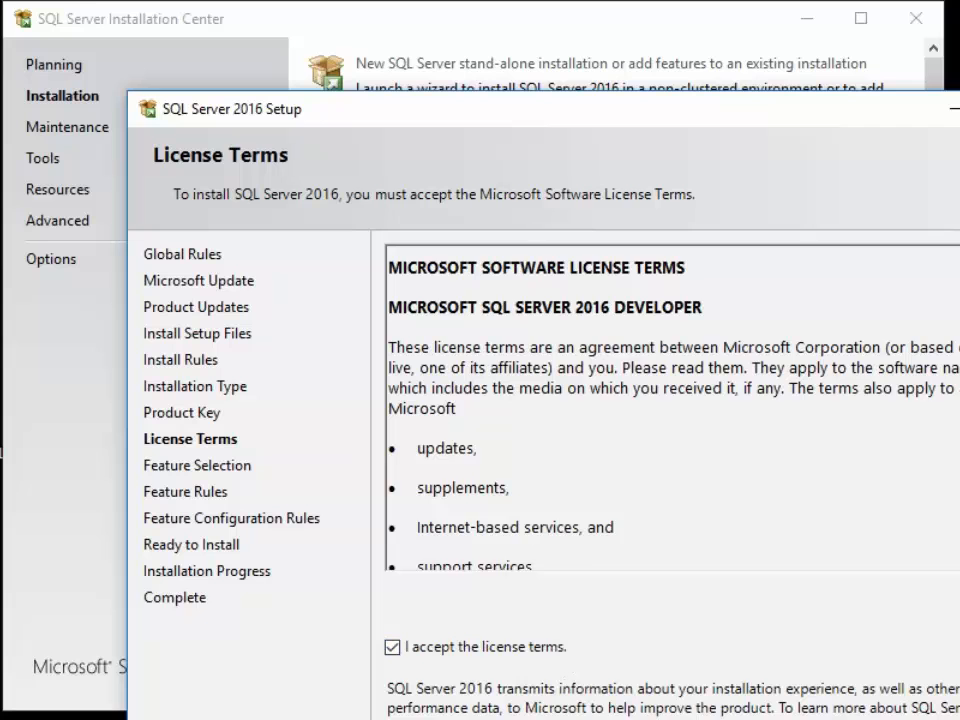
pyautogui.hotkey('alt', 'n')
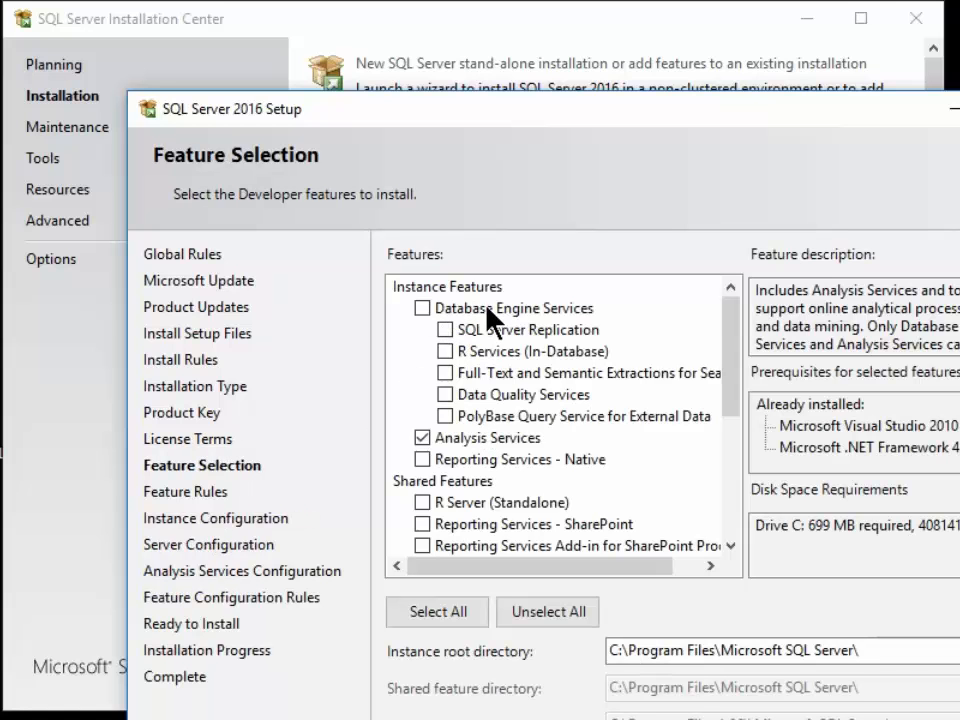
pyautogui.moveTo(732, 330); pyautogui.dragTo(731, 242)
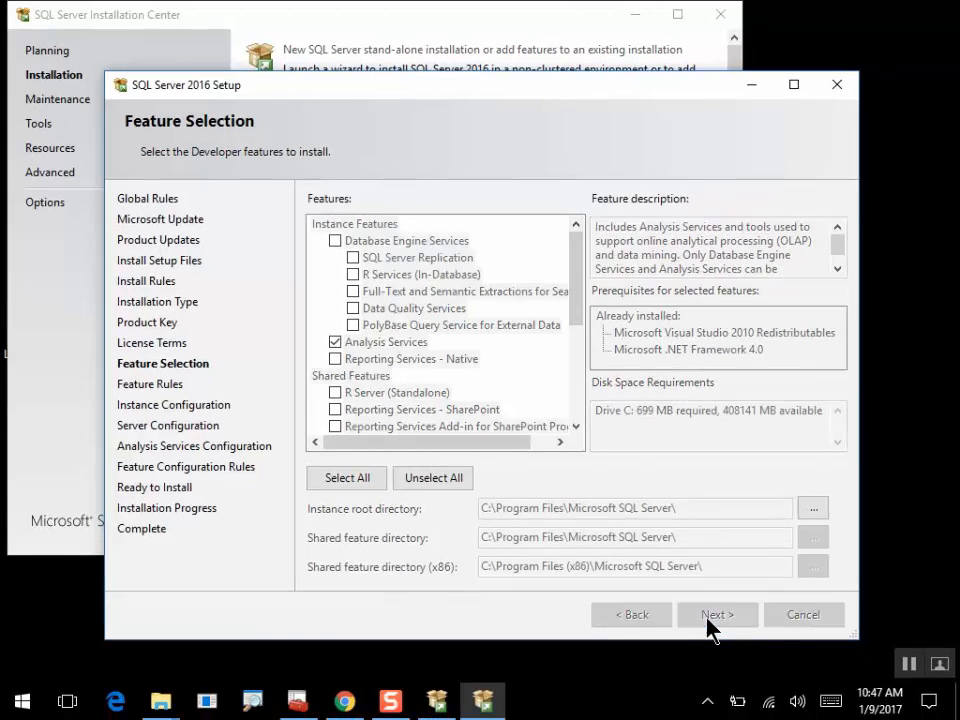
pyautogui.click(707, 617)
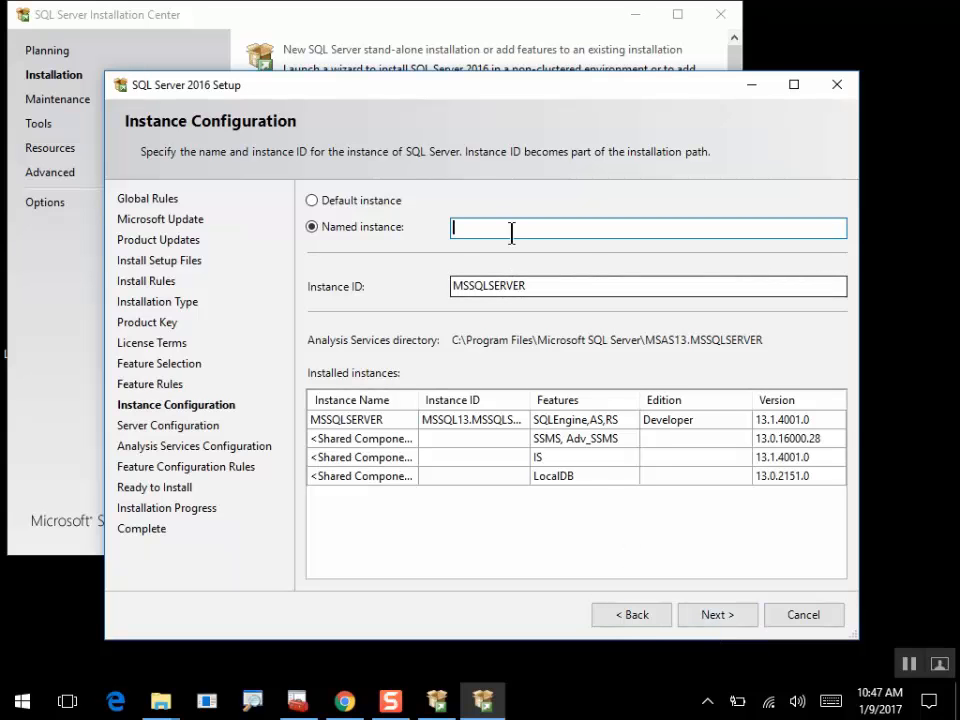
# Set both the named instance and the instance ID to Tabular and proceed to the server configuration
pyautogui.write('Tabular')
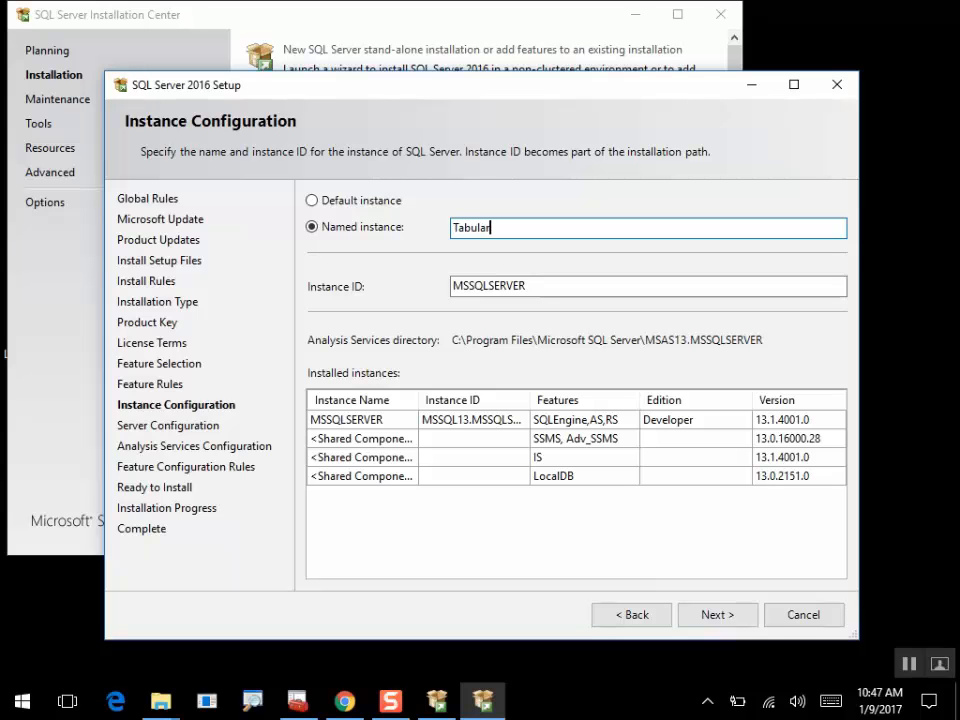
pyautogui.click(707, 615)
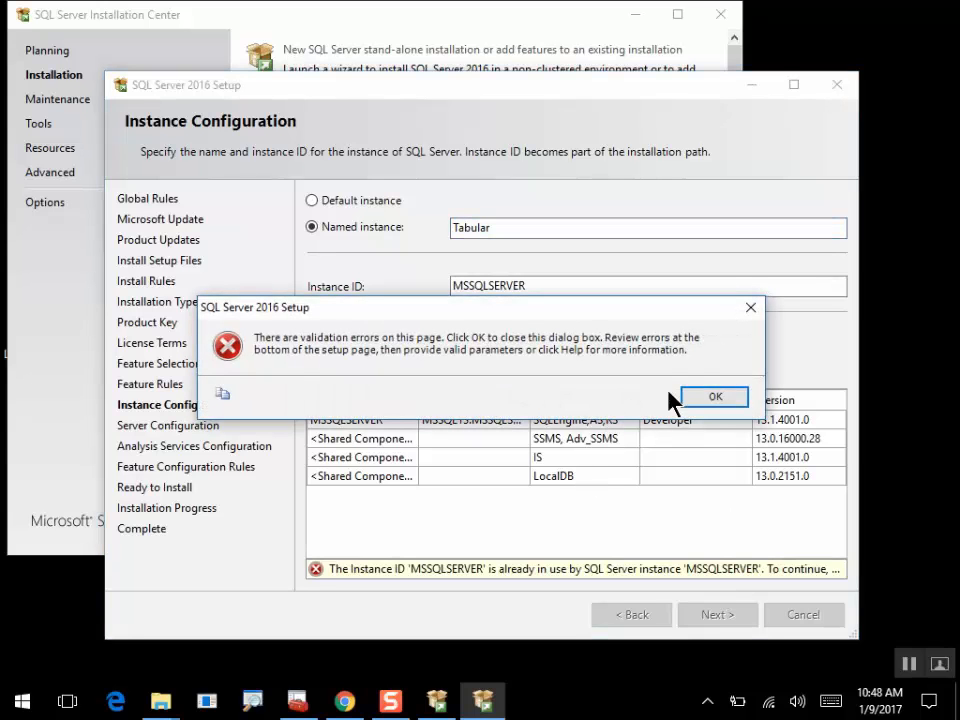
pyautogui.click(698, 398)
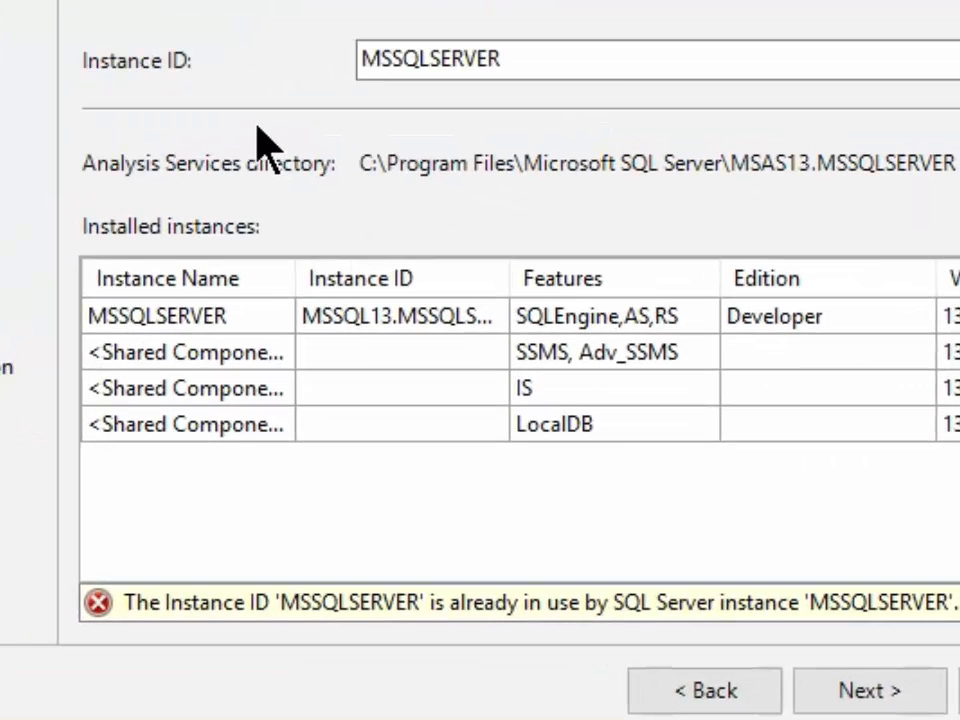
pyautogui.doubleClick(455, 152)
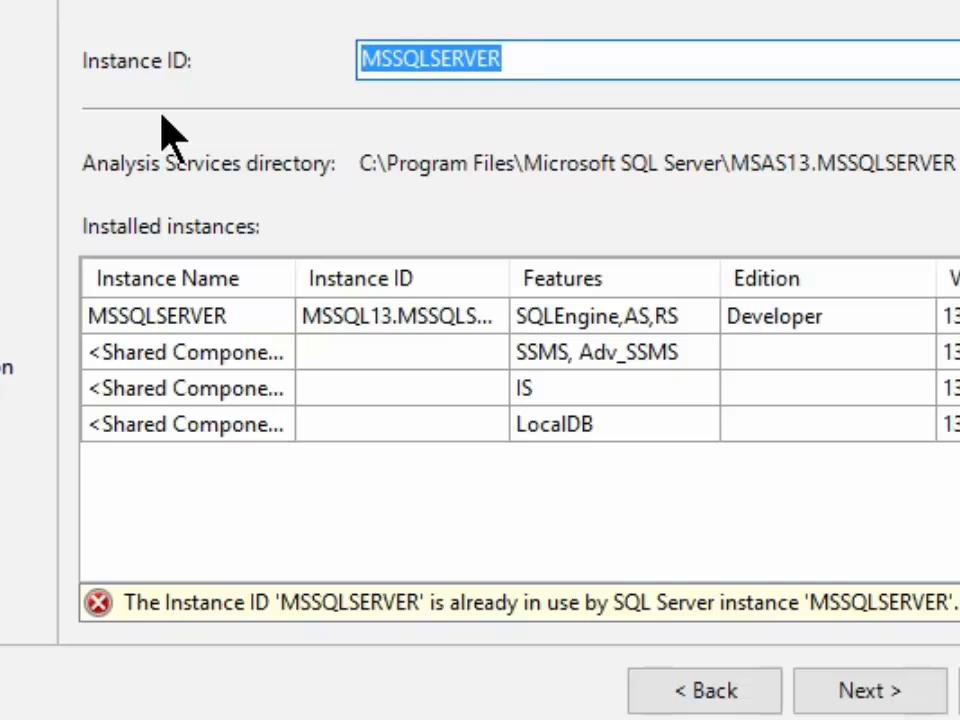
pyautogui.write('Tabular')
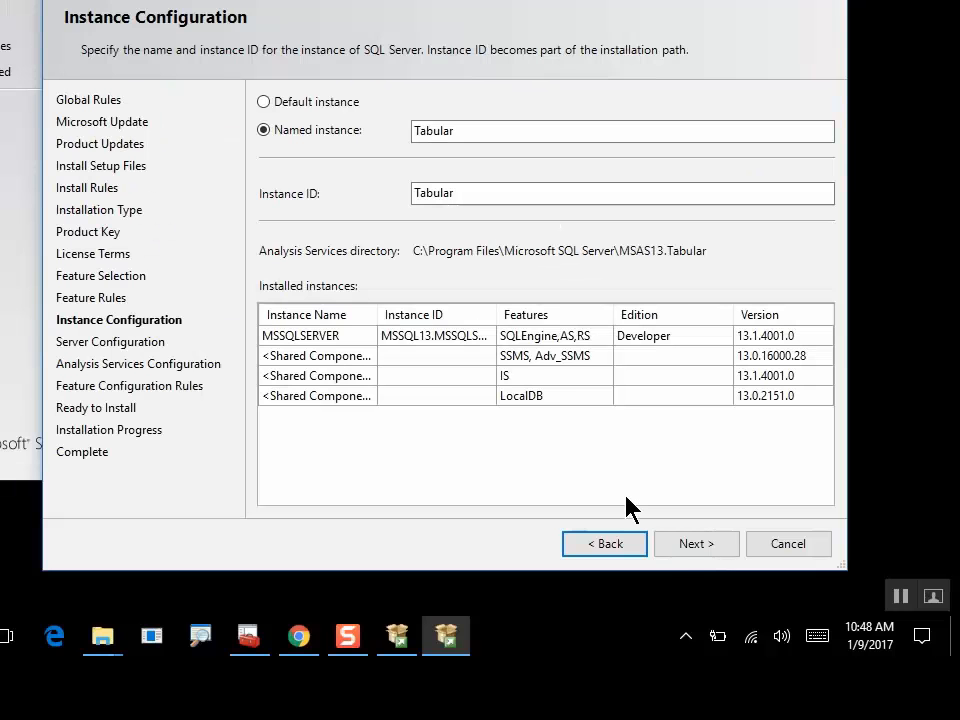
pyautogui.click(692, 552)
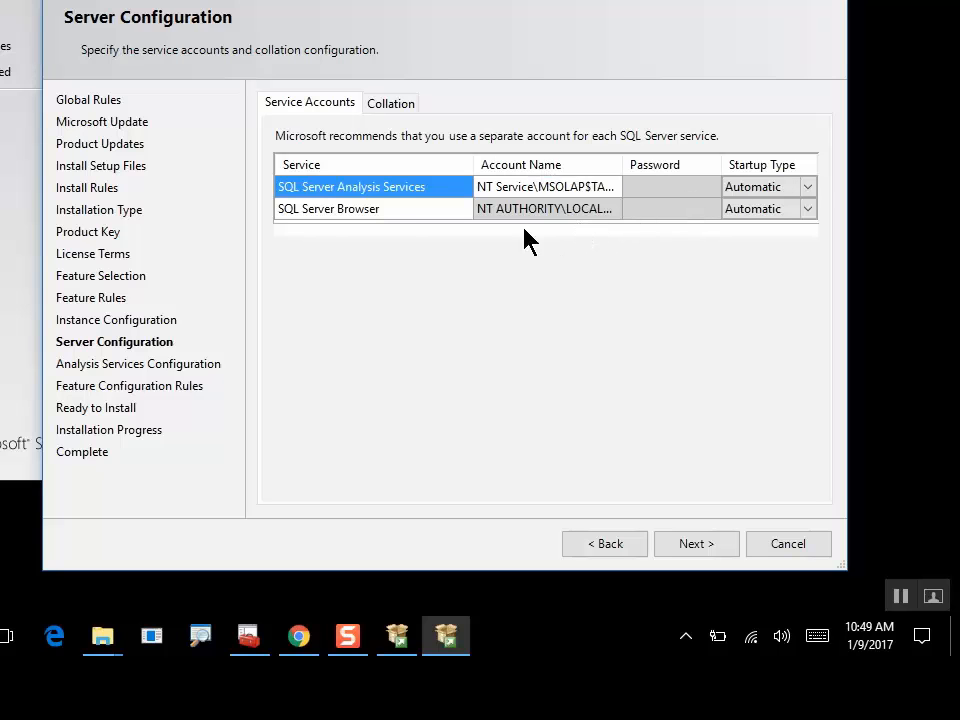
# Keep the default service accounts, and configure Analysis Services in Tabular Mode with the current user as administrator
pyautogui.click(682, 540)
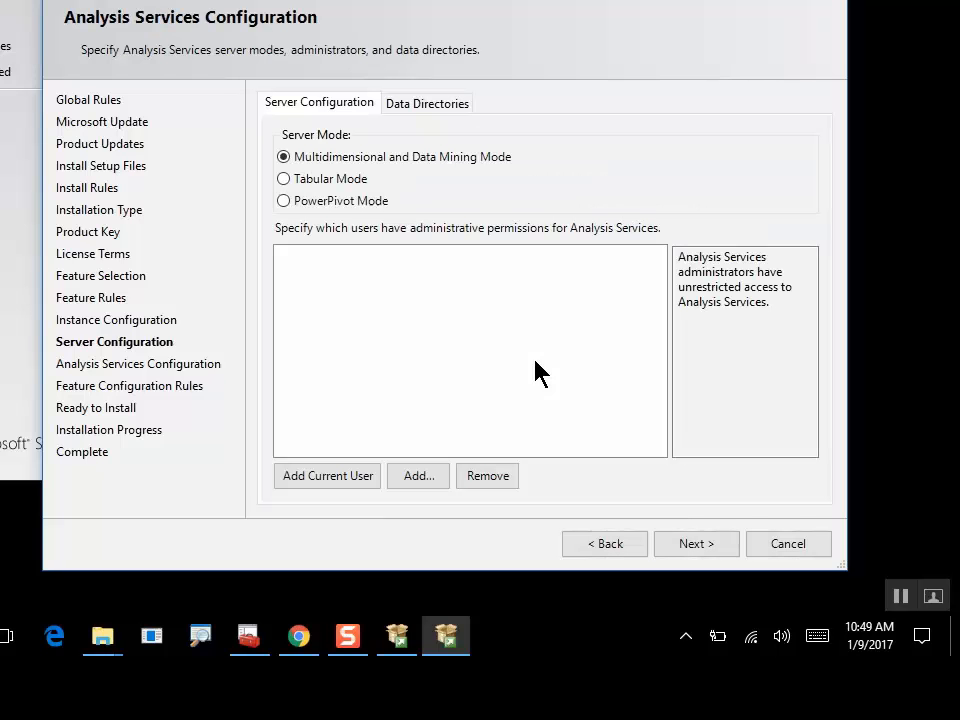
pyautogui.click(326, 178)
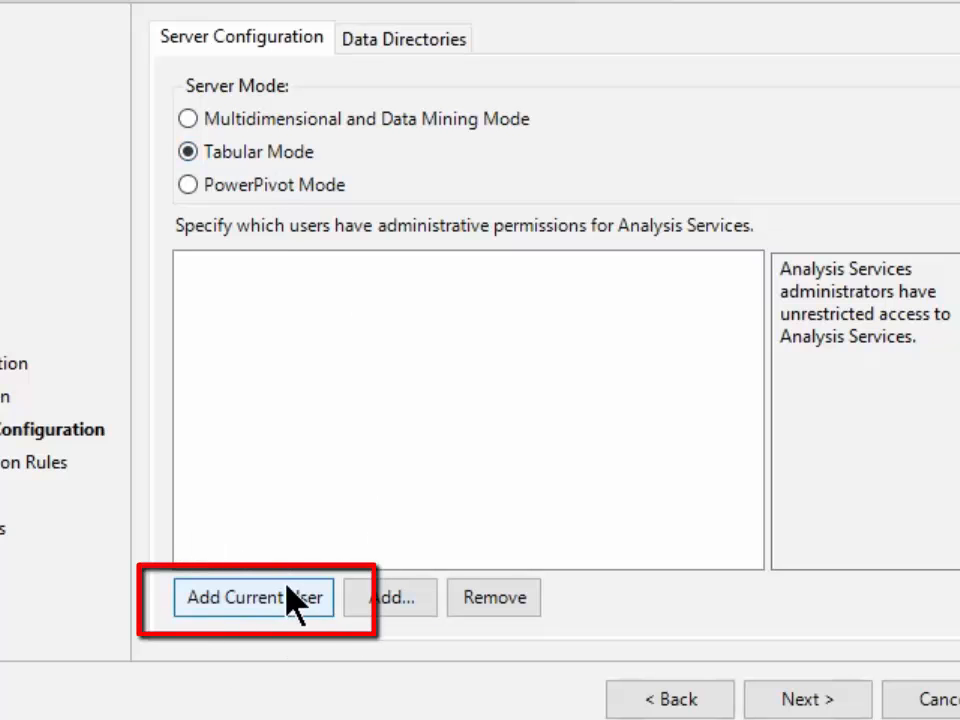
pyautogui.click(235, 602)
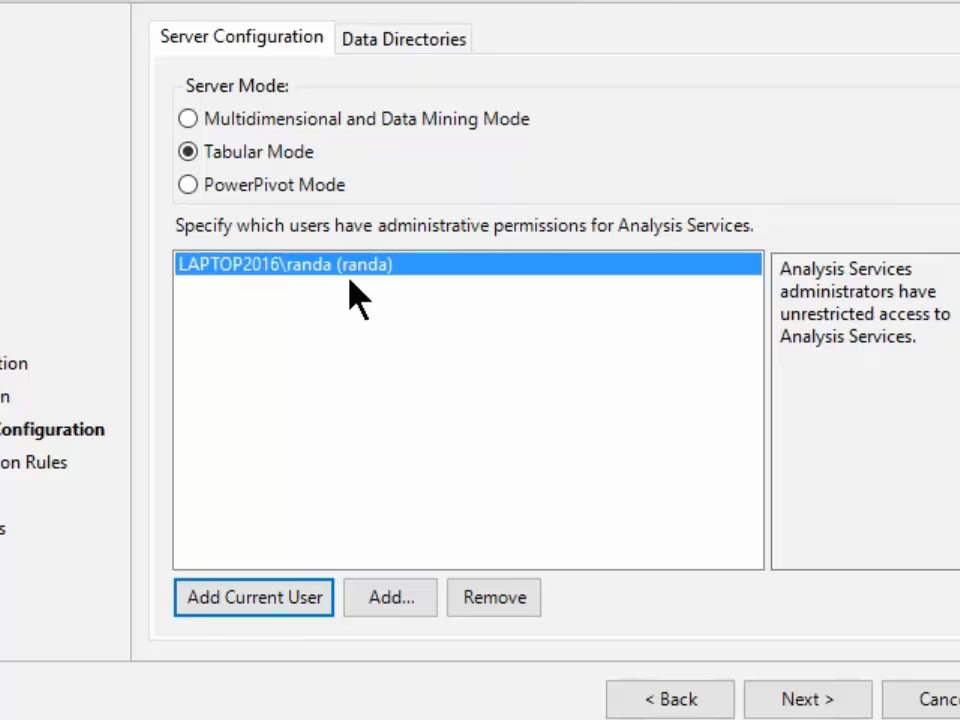
# Check the default Analysis Services data directories and install the configured Tabular instance
pyautogui.click(427, 62)
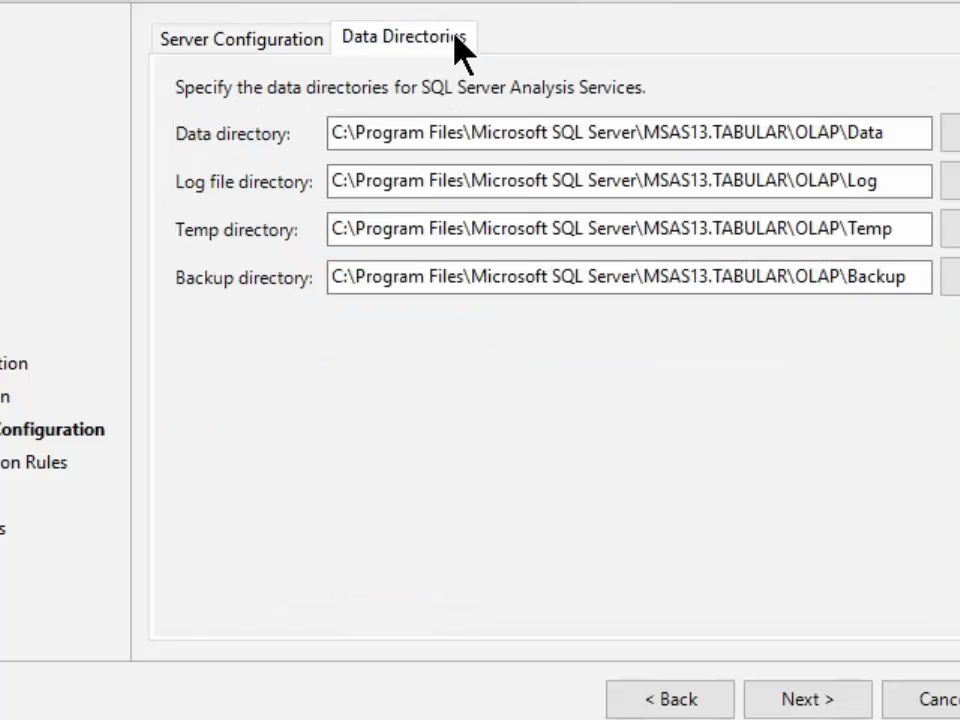
pyautogui.click(257, 36)
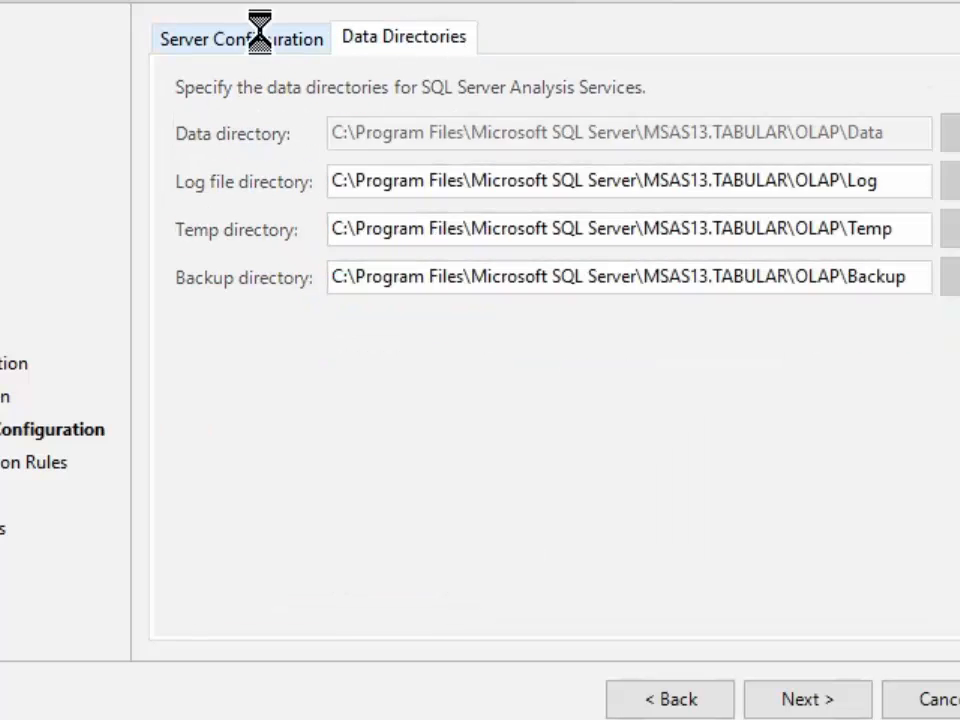
pyautogui.click(789, 705)
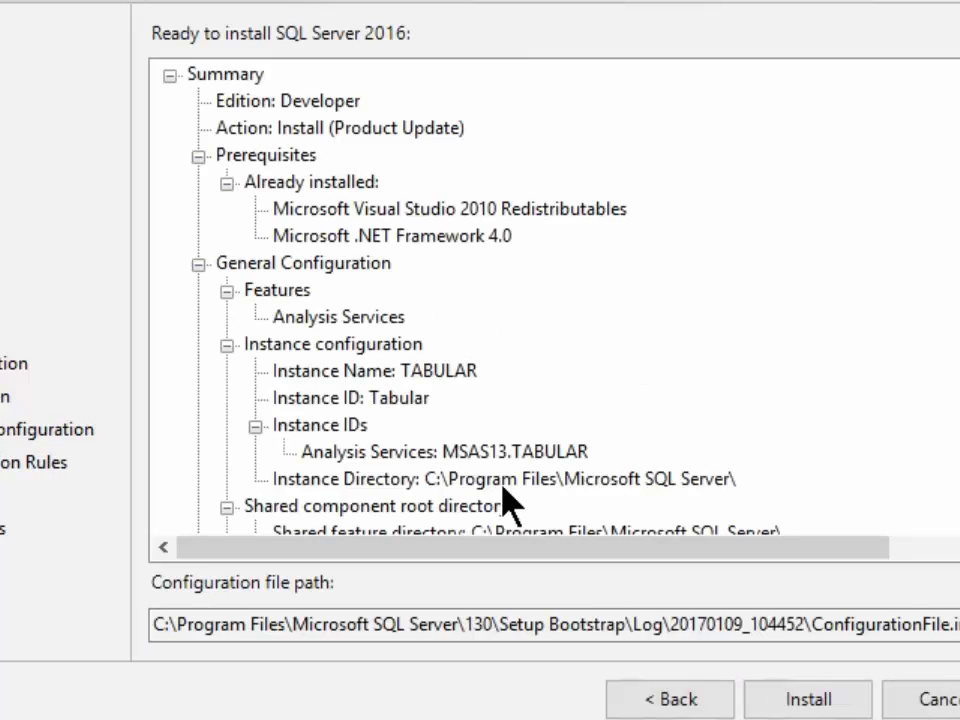
pyautogui.click(838, 700)
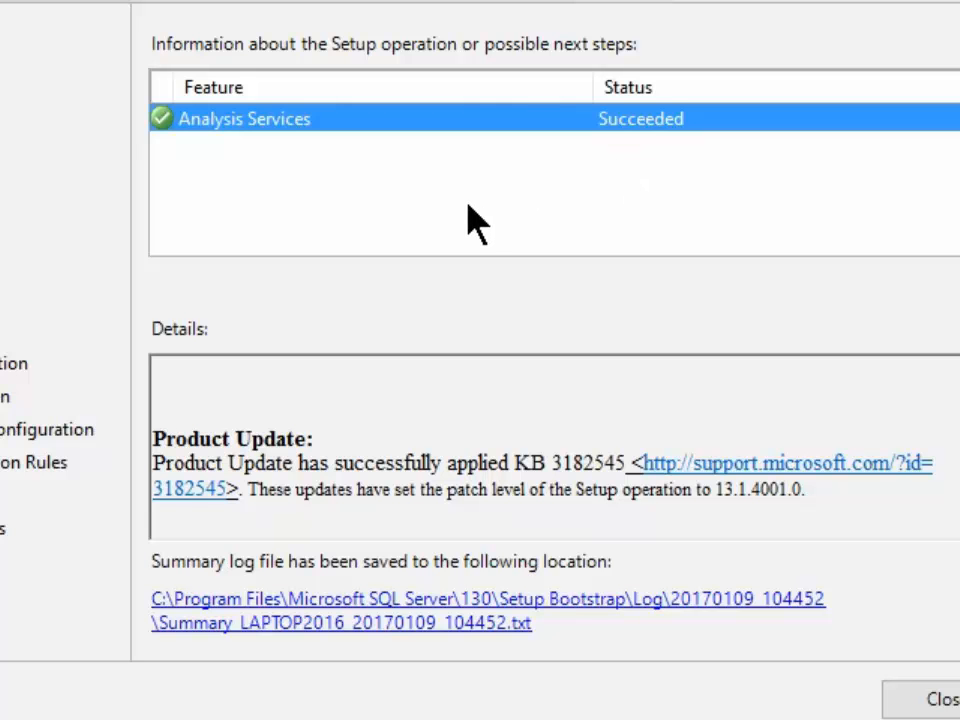
# Close the completed setup wizard and launch SQL Server Data Tools
pyautogui.click(895, 712)
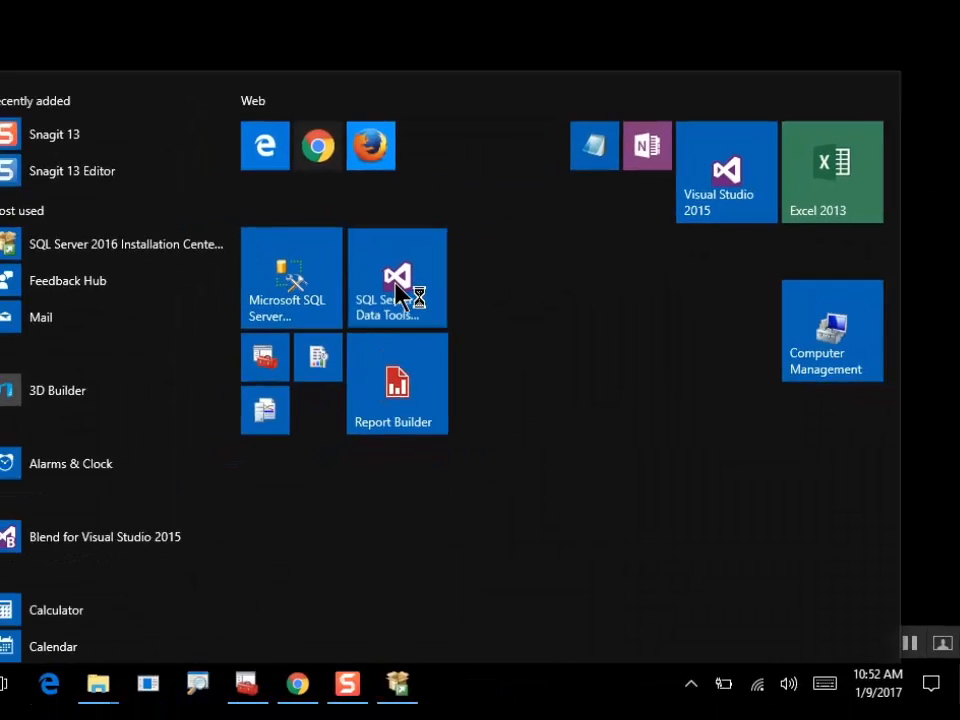
pyautogui.click(407, 296)
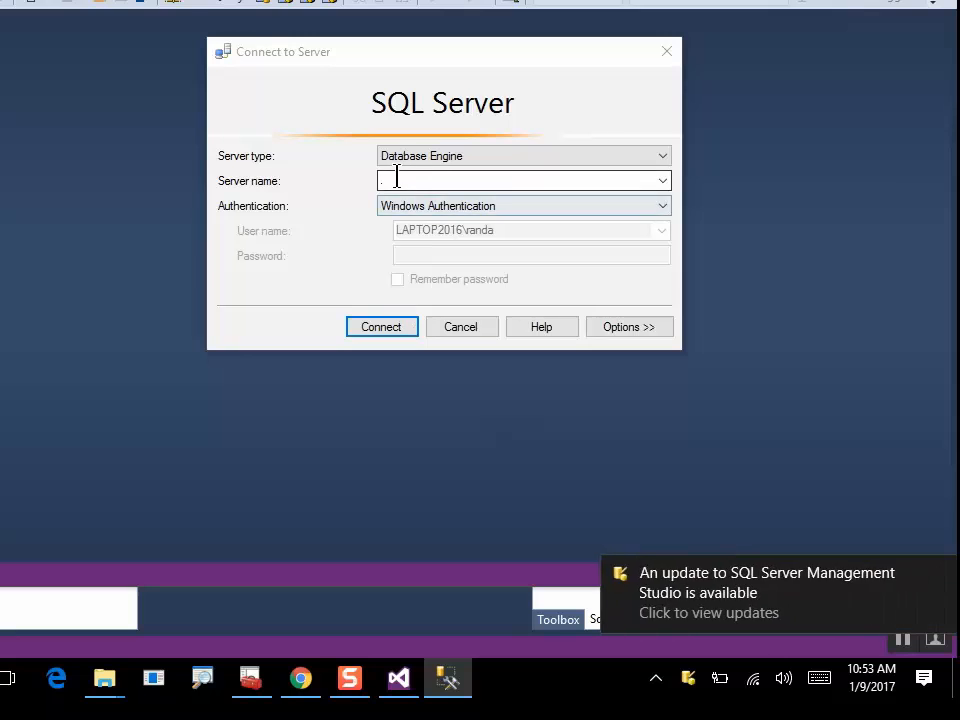
# In SQL Server Management Studio, connect to the Analysis Services server .\Tabular
pyautogui.click(430, 182)
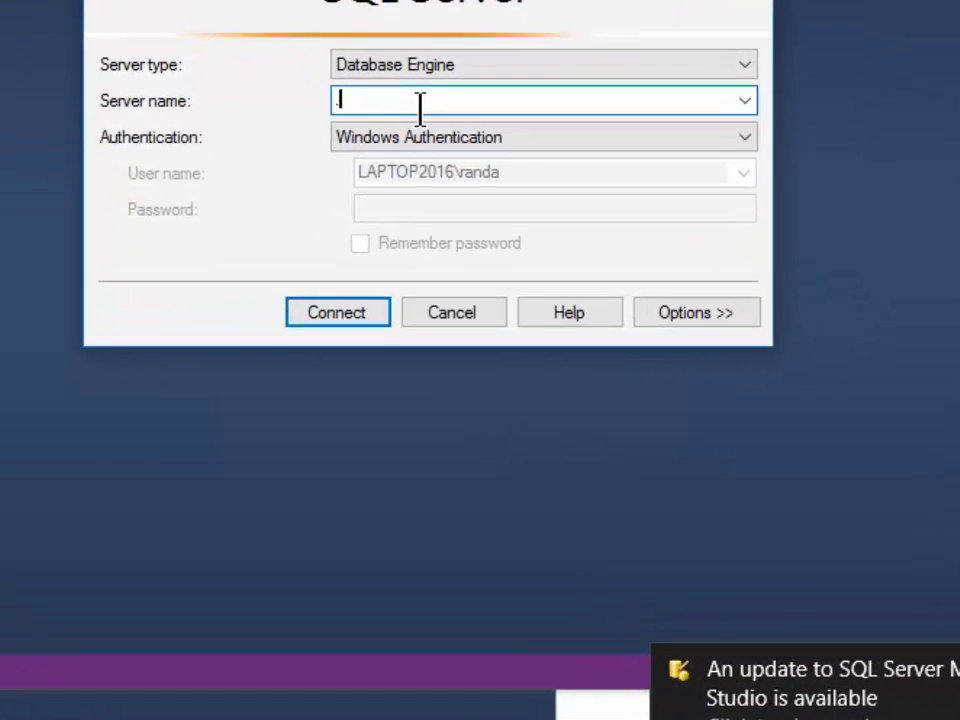
pyautogui.click(514, 55)
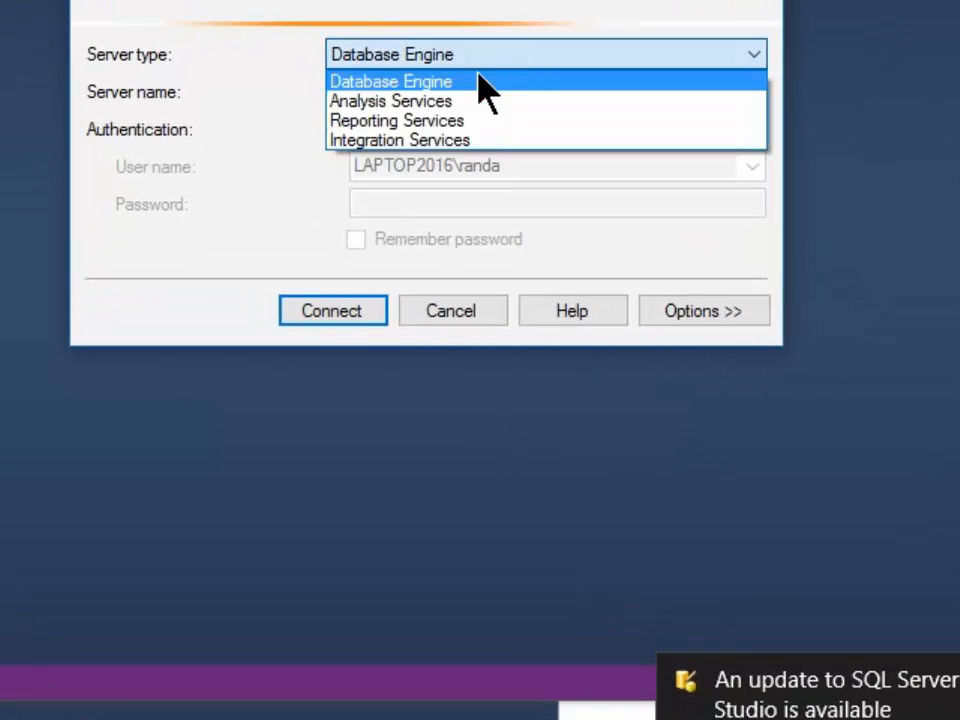
pyautogui.click(432, 104)
pyautogui.click(460, 90)
pyautogui.write('\\Tabular')
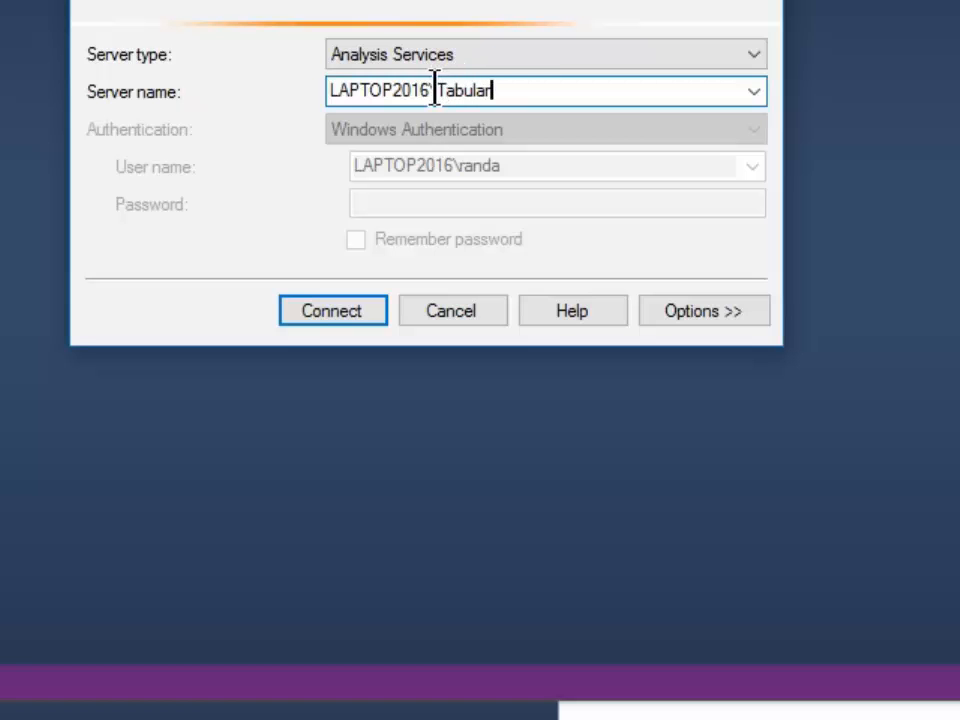
pyautogui.moveTo(435, 90); pyautogui.dragTo(218, 170)
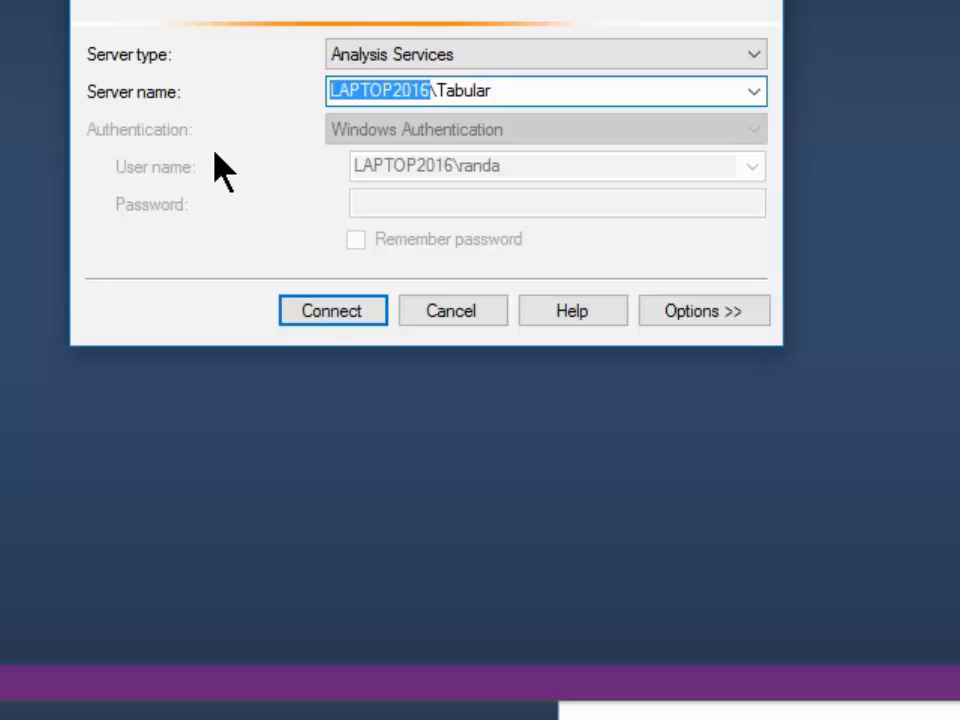
pyautogui.write('.')
pyautogui.click(337, 316)
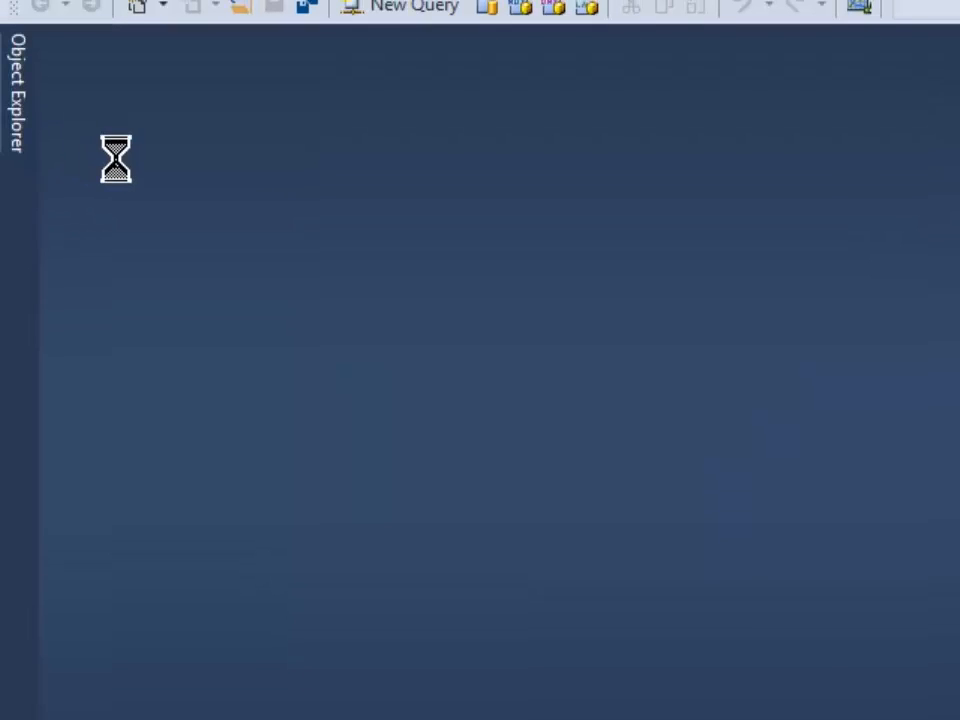
# Examine the Databases and Management folders of the .\Tabular instance in Object Explorer
pyautogui.click(11, 107)
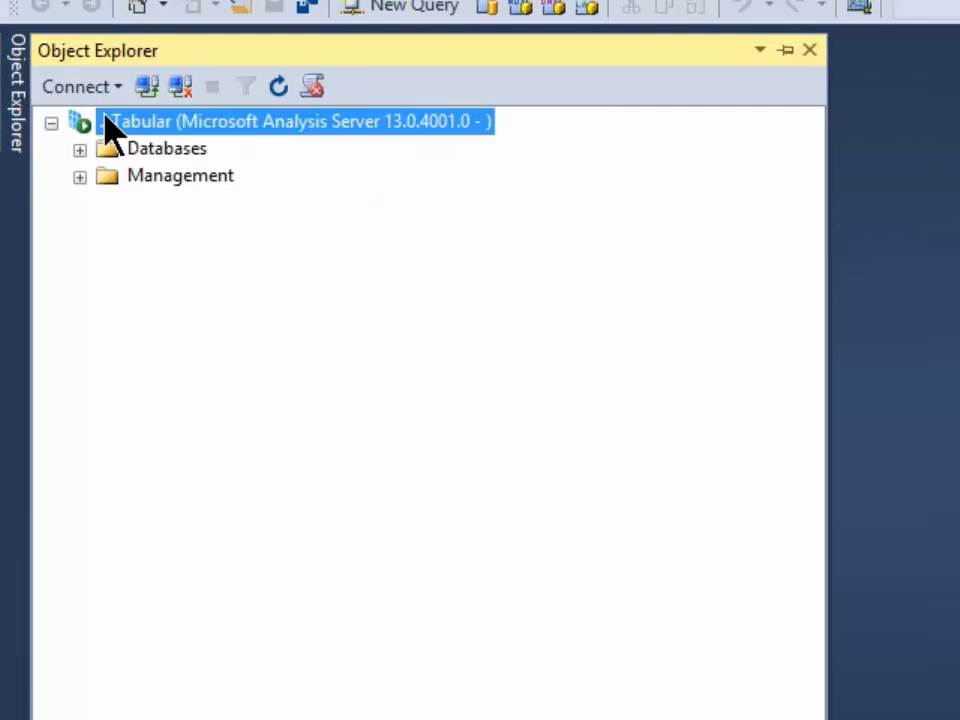
pyautogui.click(80, 149)
pyautogui.click(80, 176)
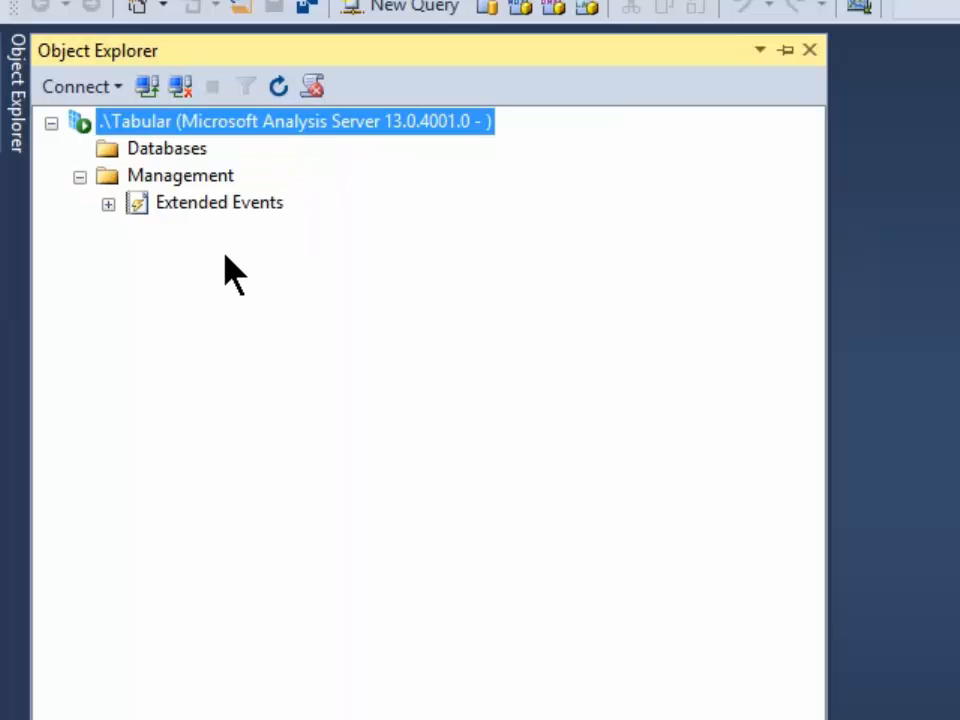
pyautogui.click(80, 177)
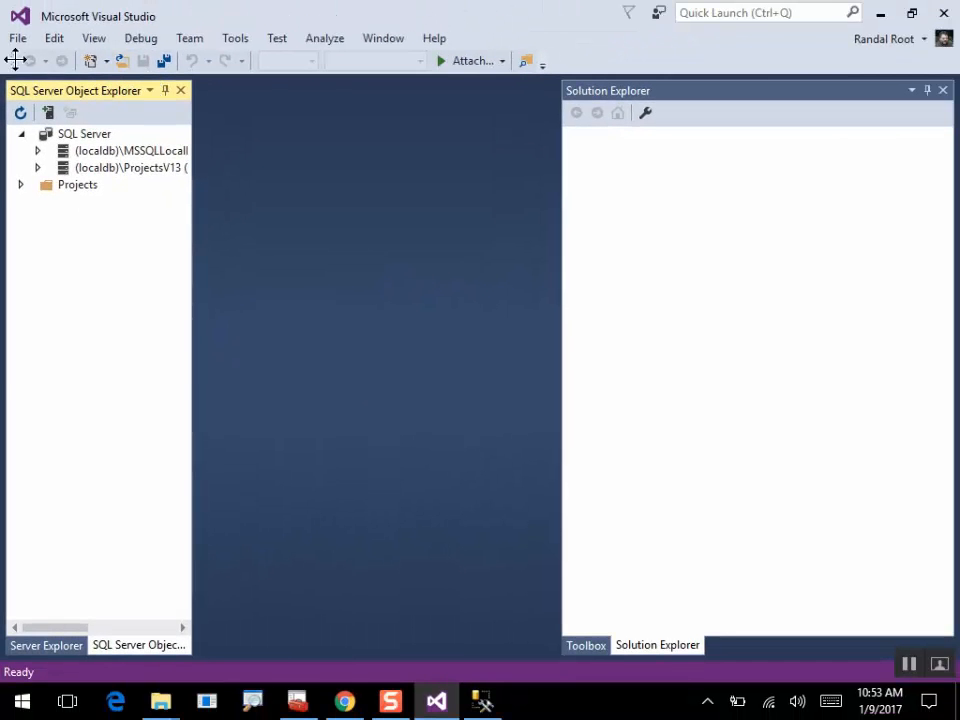
# Switch to Visual Studio and create an Analysis Services Tabular project with the default name TabularProject1
pyautogui.click(20, 40)
pyautogui.moveTo(99, 61)
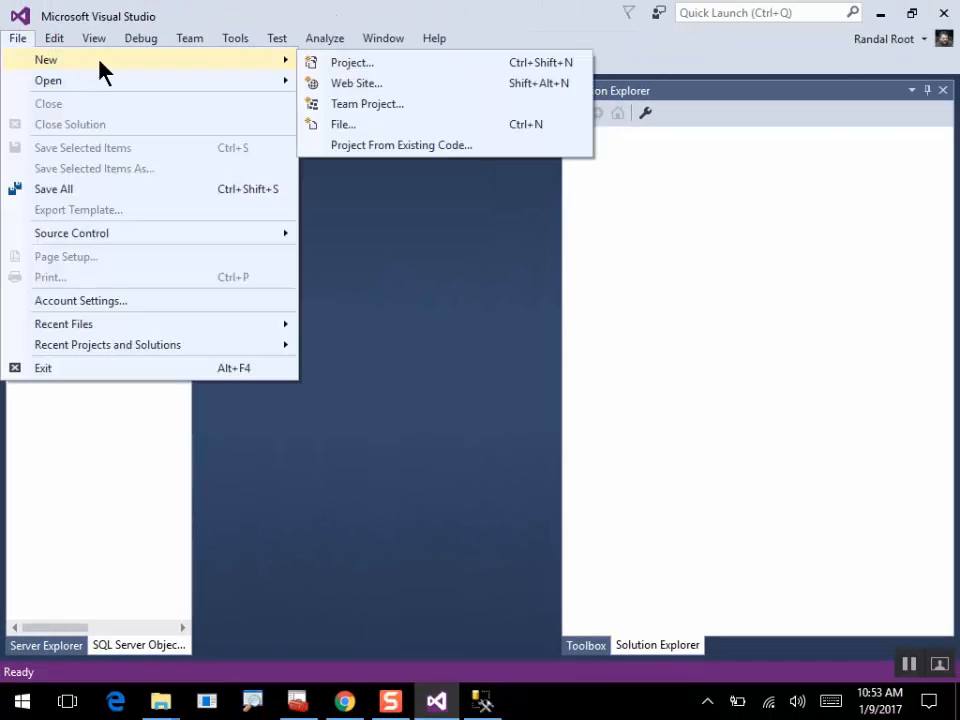
pyautogui.click(369, 68)
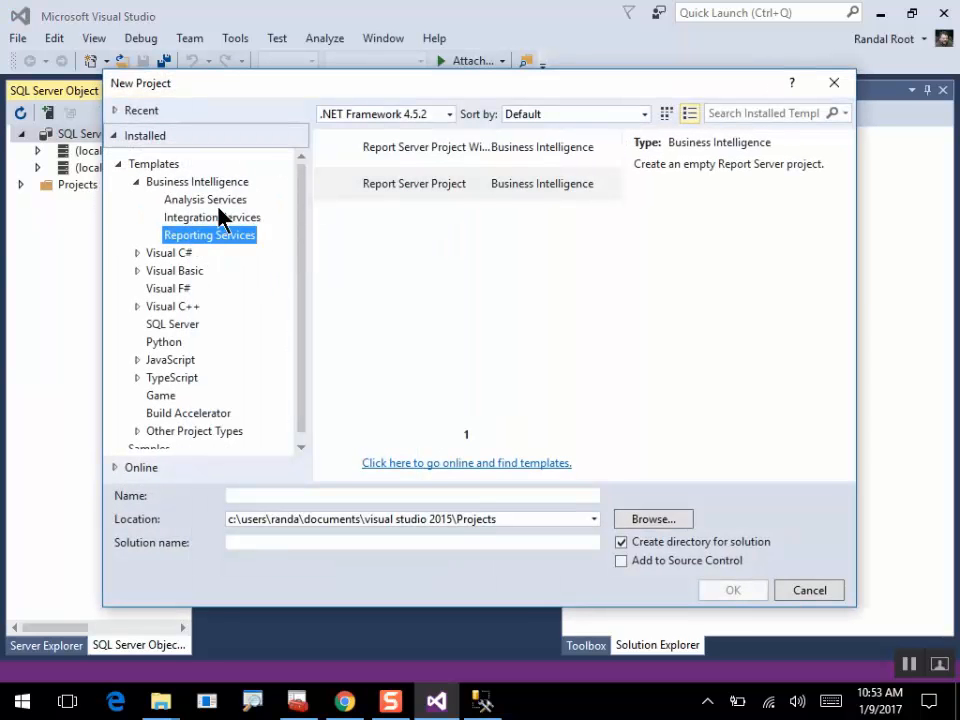
pyautogui.click(214, 201)
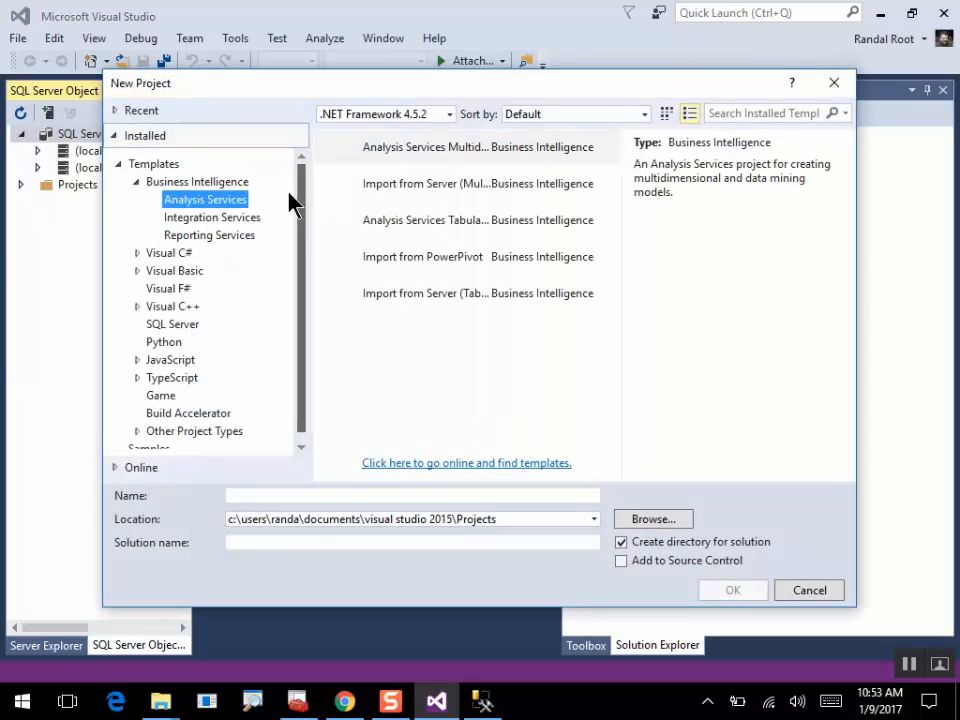
pyautogui.click(500, 222)
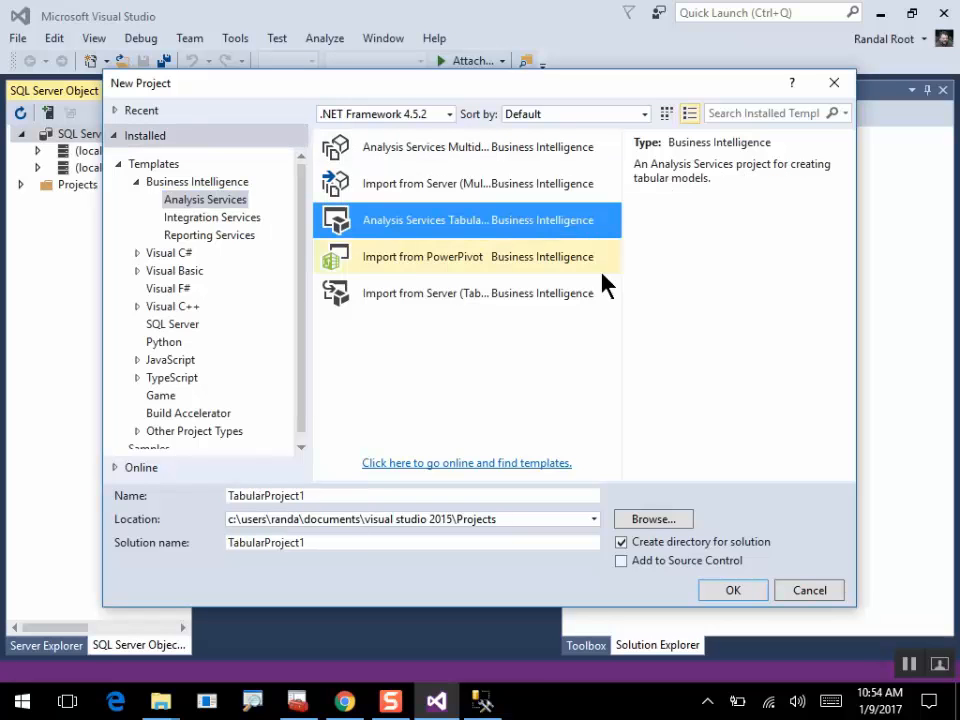
pyautogui.click(753, 598)
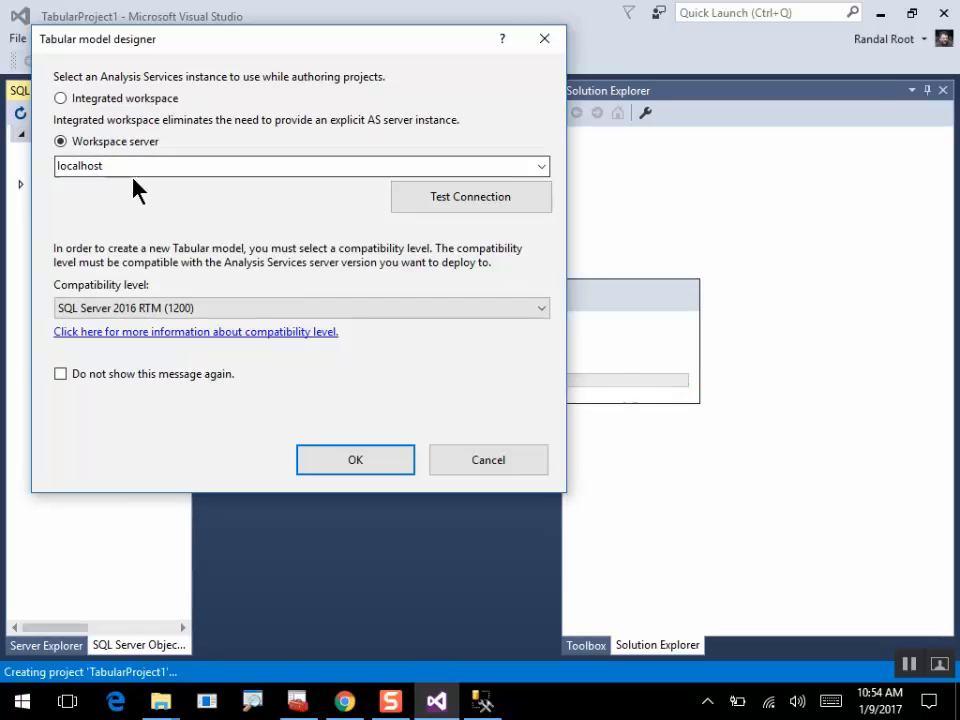
# Set the workspace server of the tabular model to .\tabular
pyautogui.click(242, 161)
pyautogui.write('\\ta')
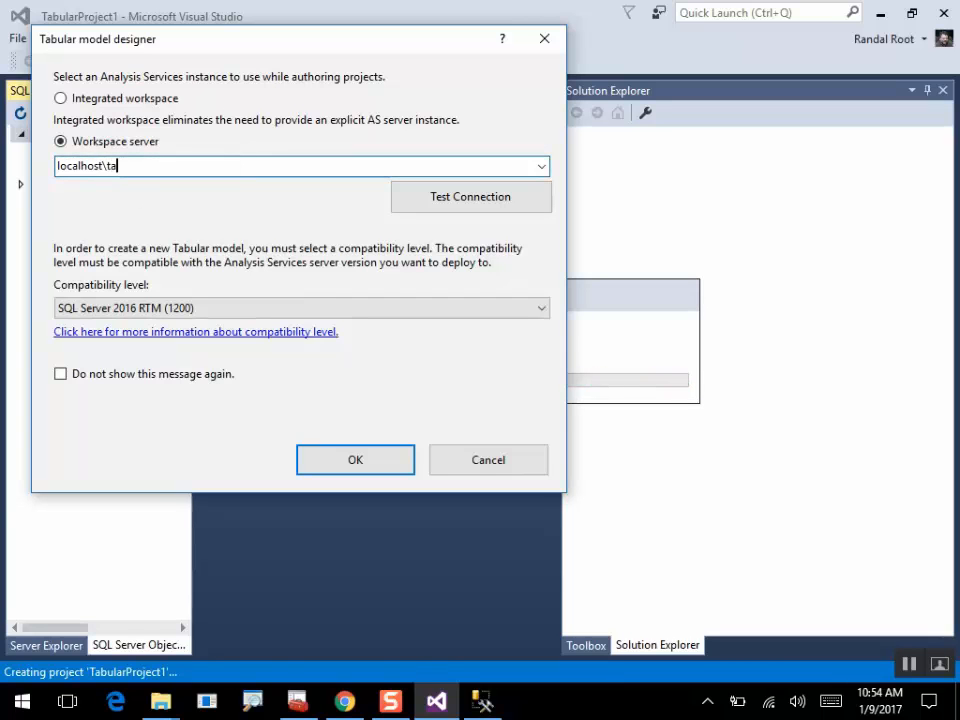
pyautogui.write('bular')
pyautogui.moveTo(104, 172); pyautogui.dragTo(56, 168)
pyautogui.click(64, 170)
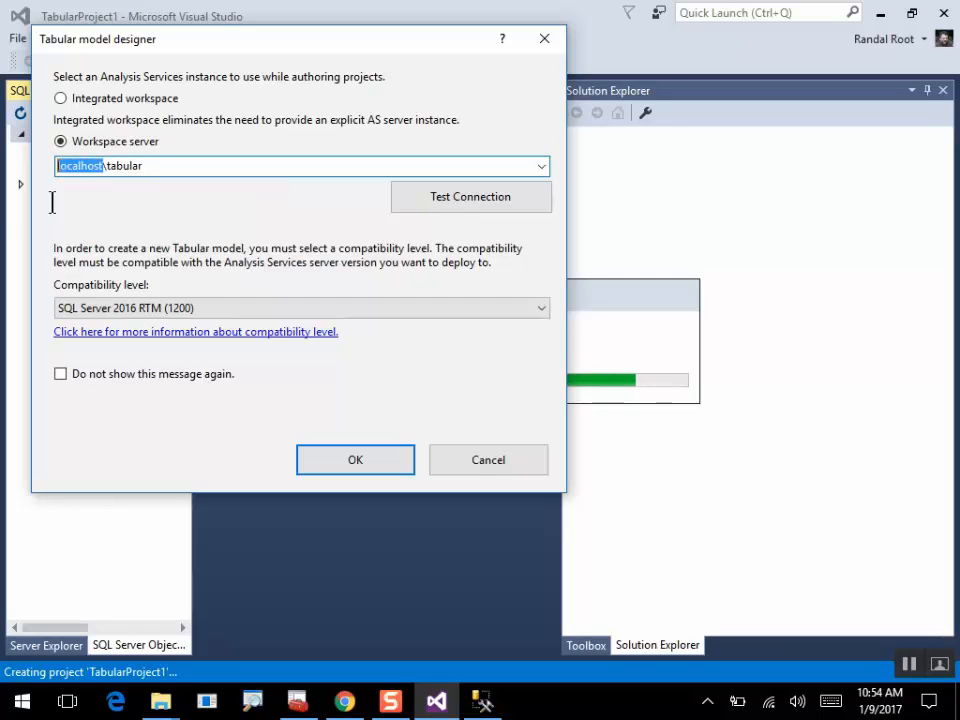
pyautogui.press('BackSpace')
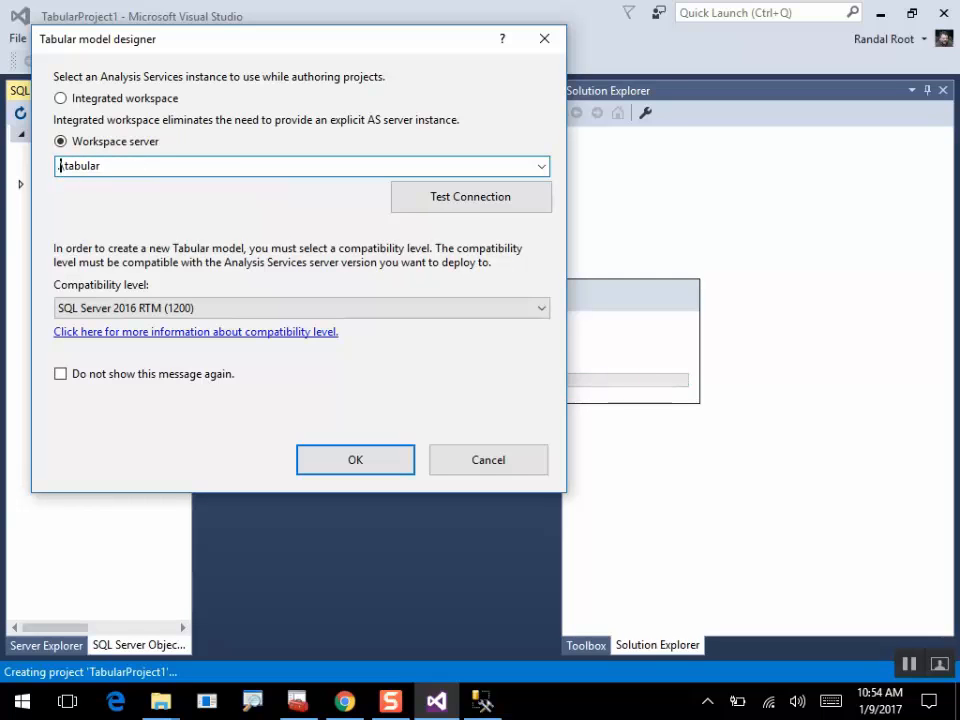
# Test the workspace server connection and create the model at compatibility level SQL Server 2016 RTM (1200)
pyautogui.click(416, 205)
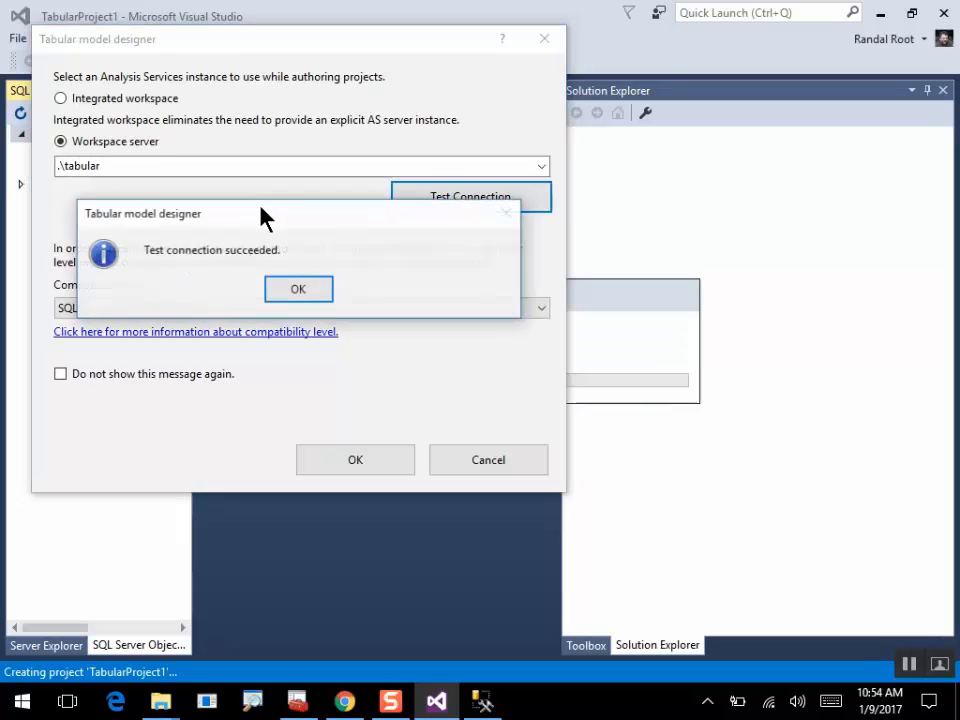
pyautogui.click(312, 296)
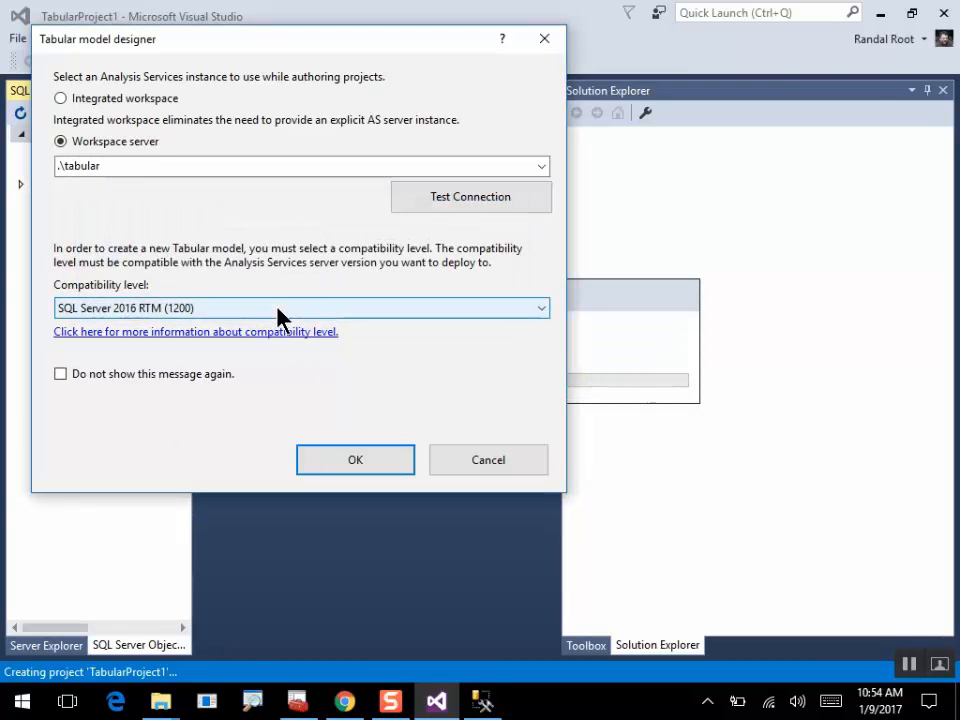
pyautogui.click(280, 310)
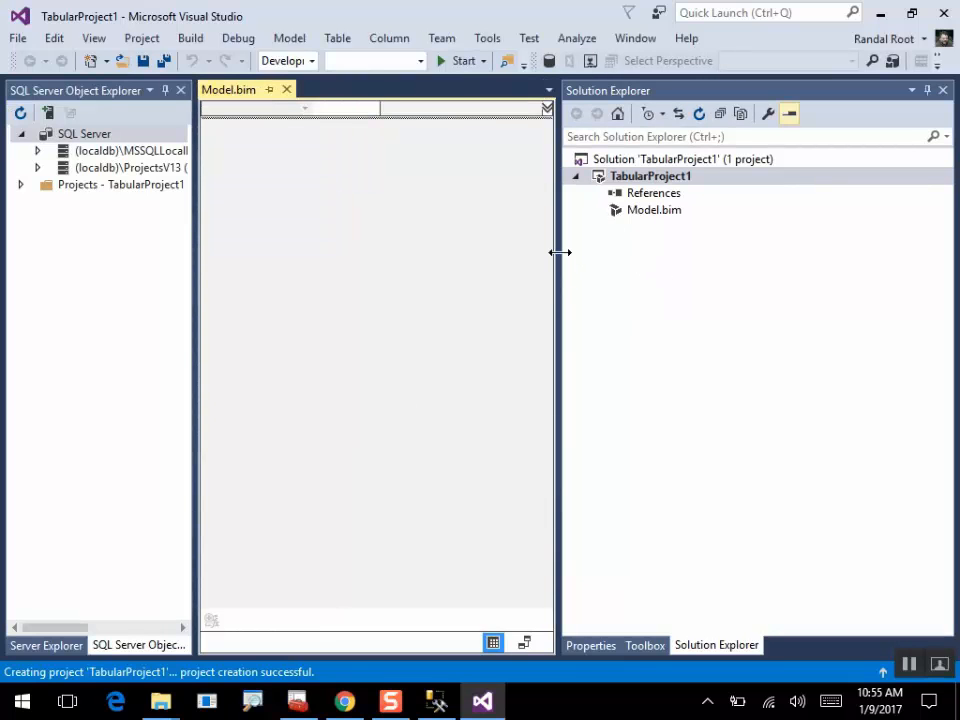
# Widen the model designer area and start importing tables from a Microsoft SQL Server data source
pyautogui.moveTo(560, 252); pyautogui.dragTo(645, 235)
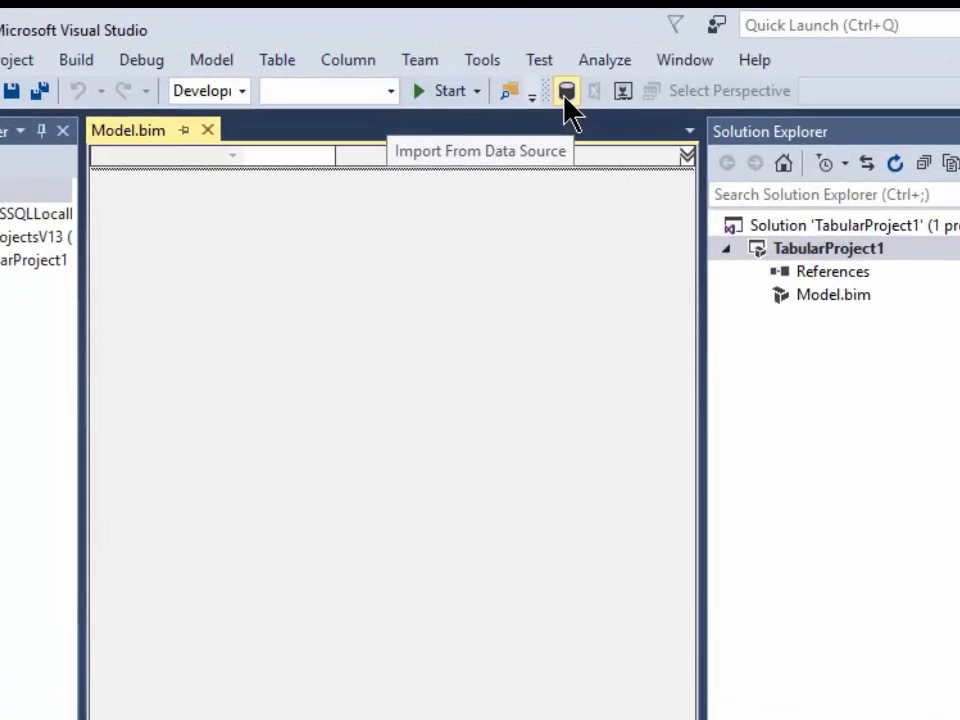
pyautogui.click(566, 93)
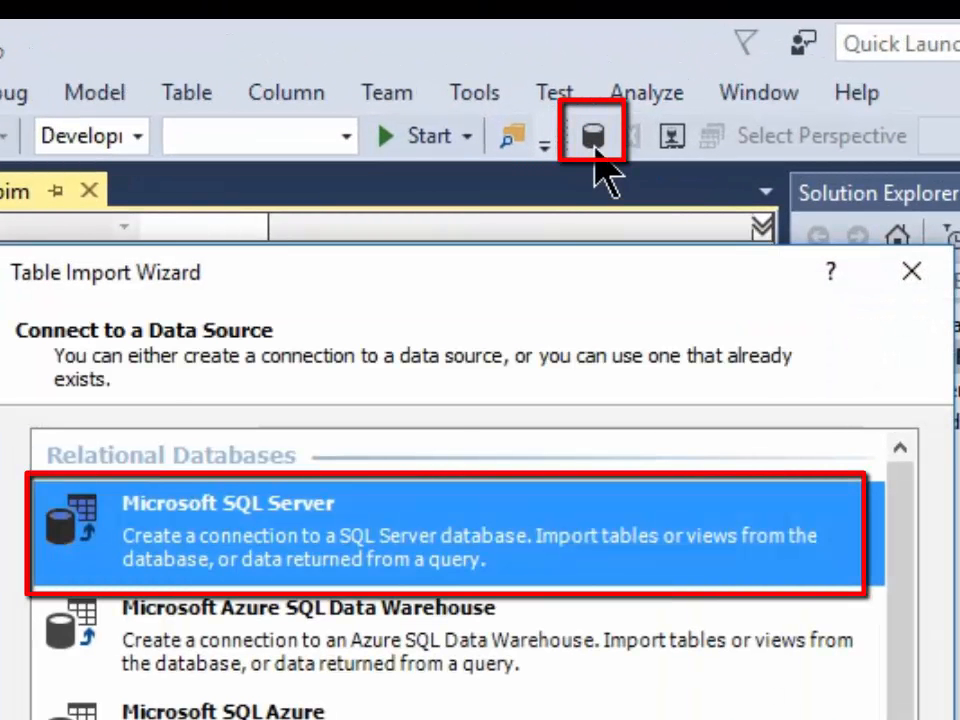
pyautogui.doubleClick(284, 556)
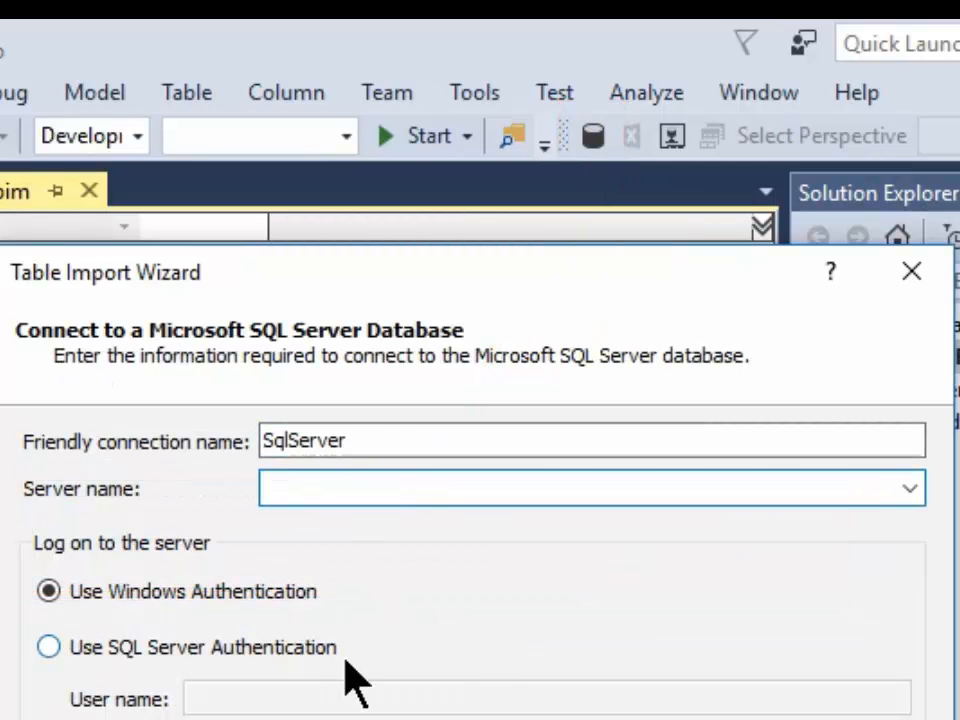
# Set the import source to the Northwind database on server "." with Windows Authentication, and choose Service Account for impersonation
pyautogui.write('.')
pyautogui.press('Tab')
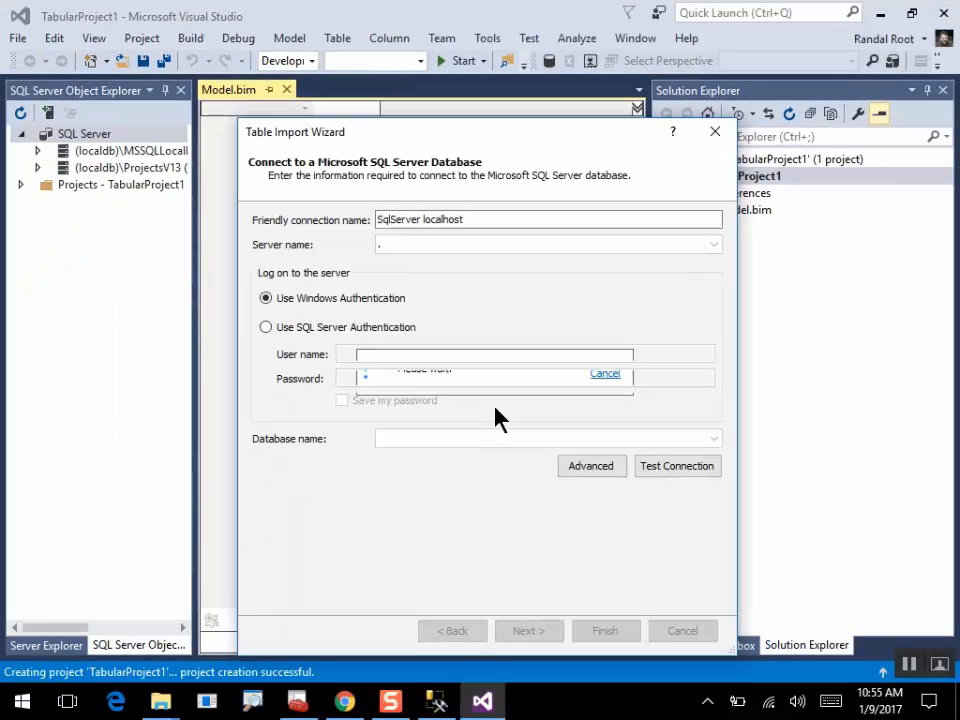
pyautogui.click(450, 438)
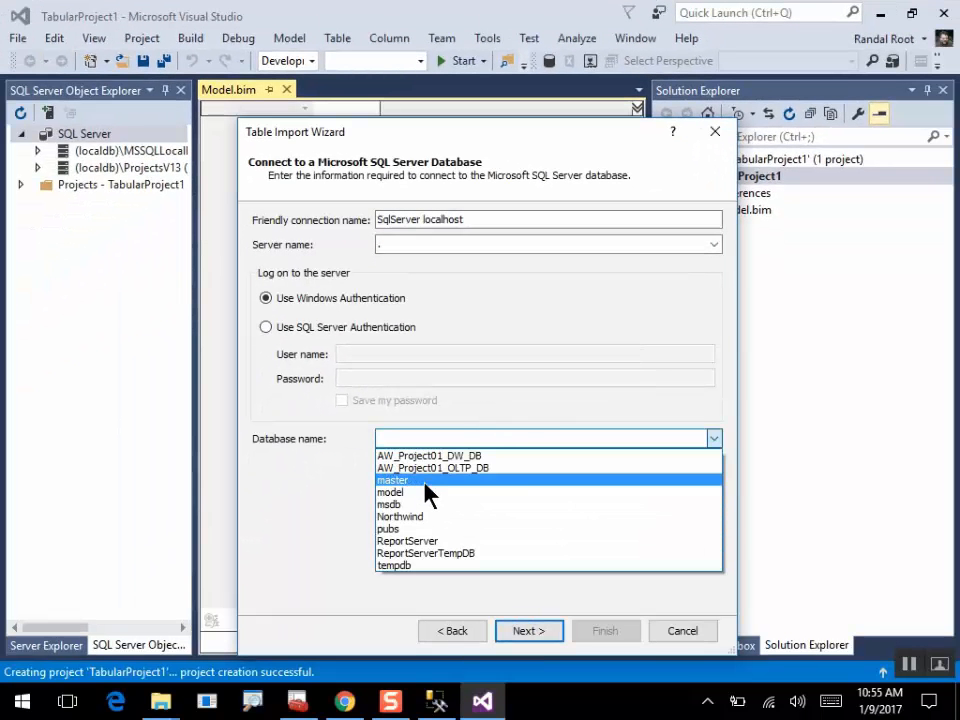
pyautogui.click(410, 516)
pyautogui.click(521, 631)
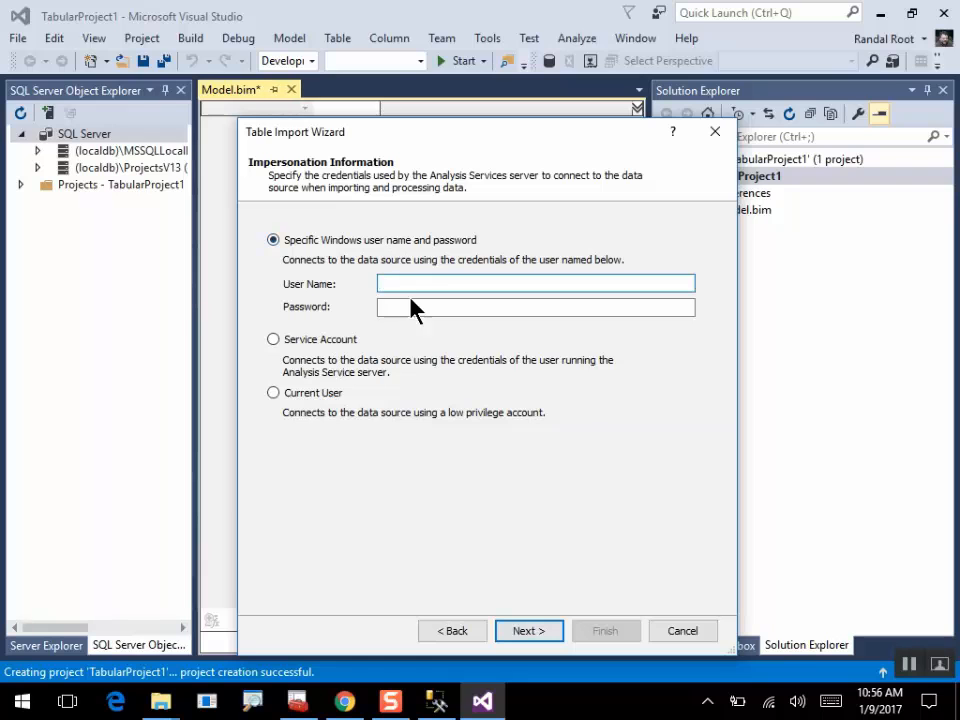
pyautogui.click(314, 342)
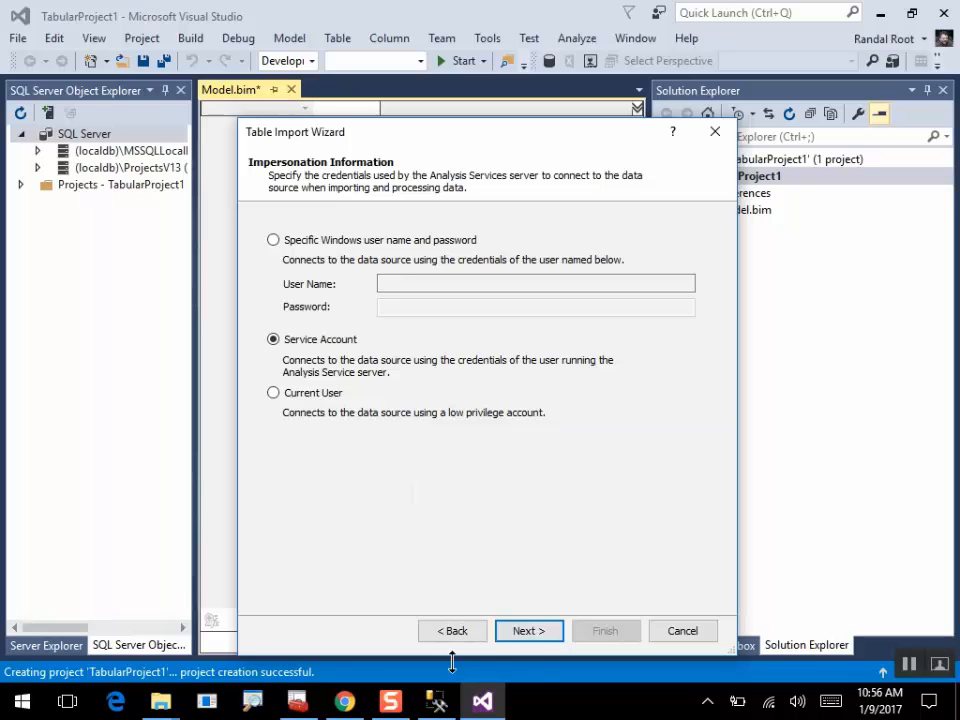
# Switch to SQL Server Configuration Manager and refresh the list of SQL Server services
pyautogui.moveTo(438, 709)
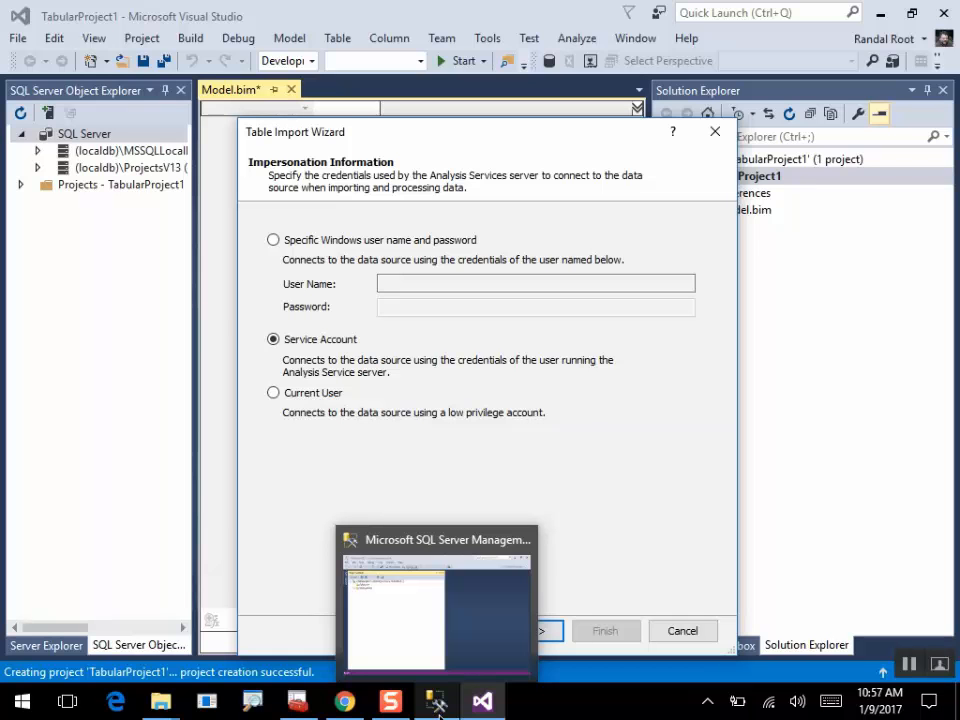
pyautogui.click(298, 705)
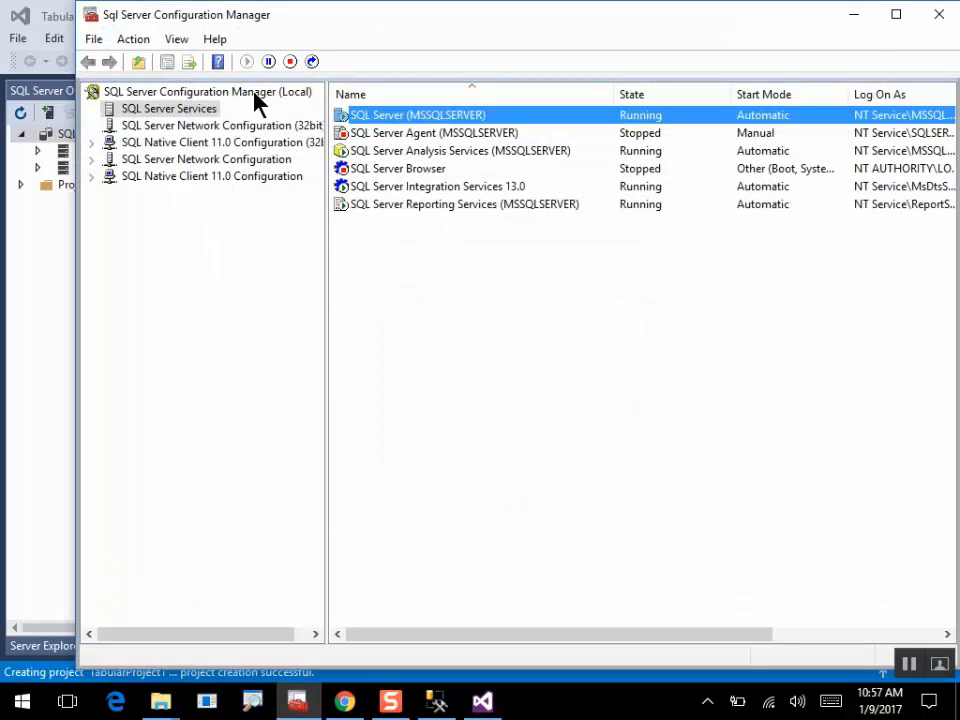
pyautogui.rightClick(178, 114)
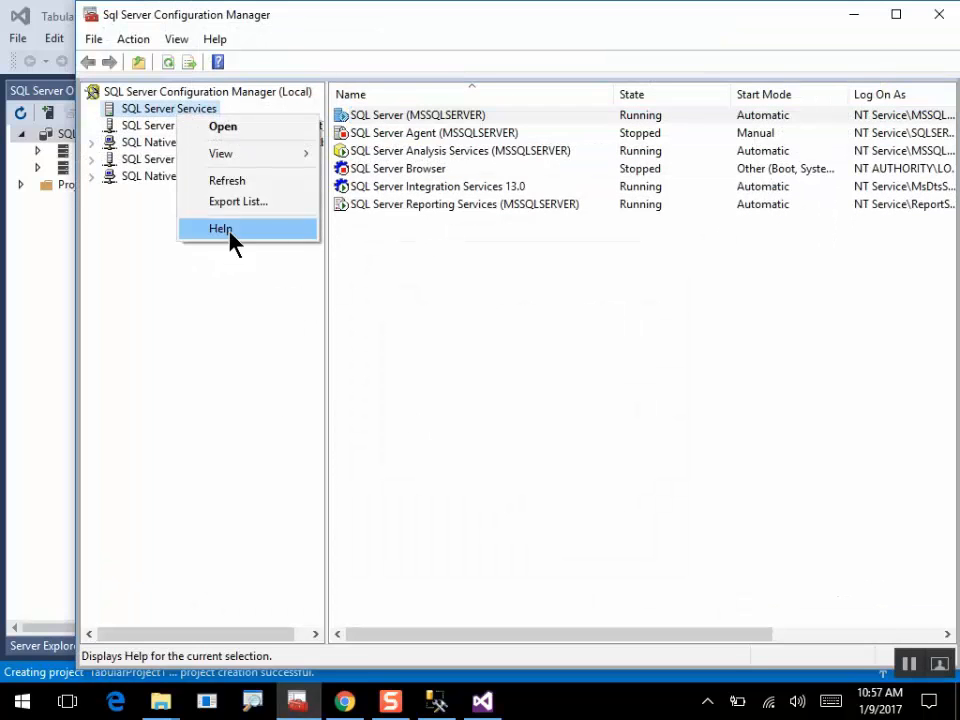
pyautogui.click(227, 180)
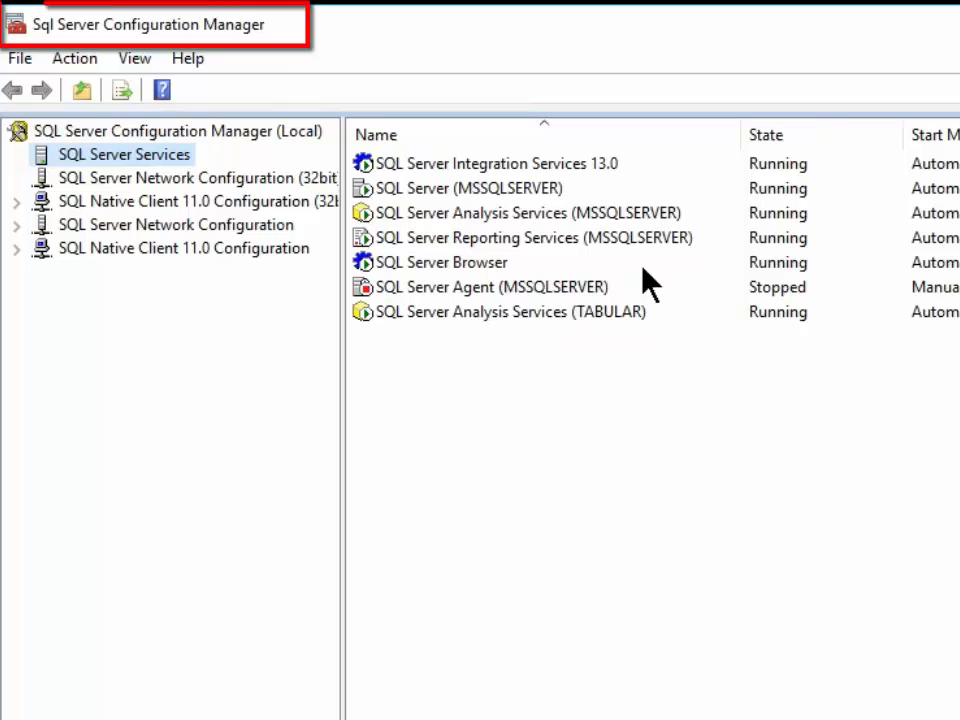
# Copy the account name from the log-on properties of the SQL Server Analysis Services (TABULAR) service
pyautogui.doubleClick(542, 314)
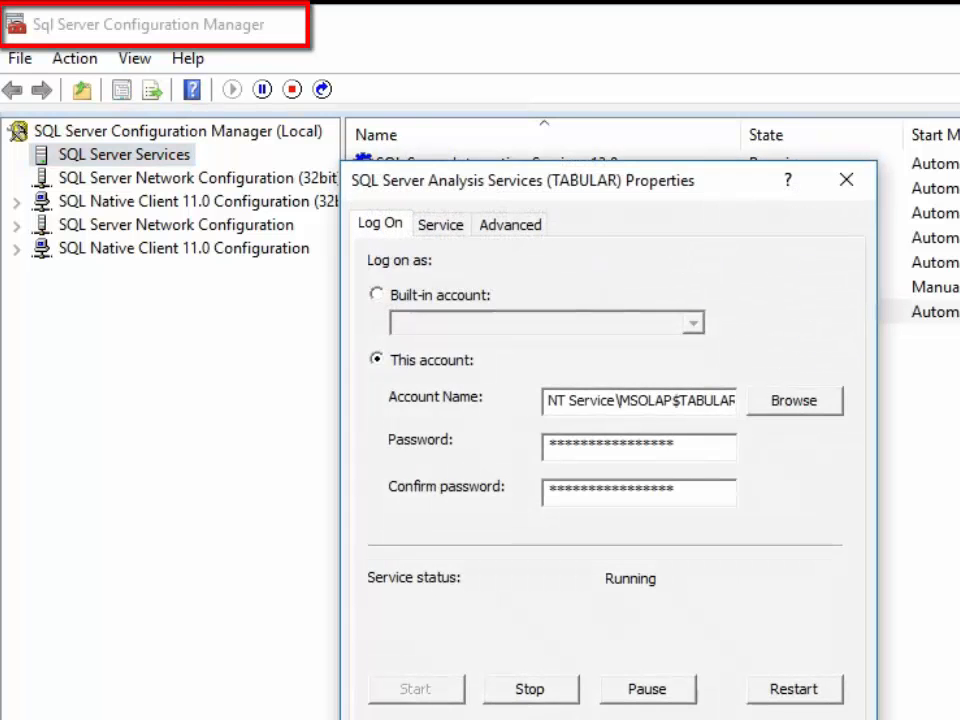
pyautogui.moveTo(549, 401); pyautogui.dragTo(874, 455)
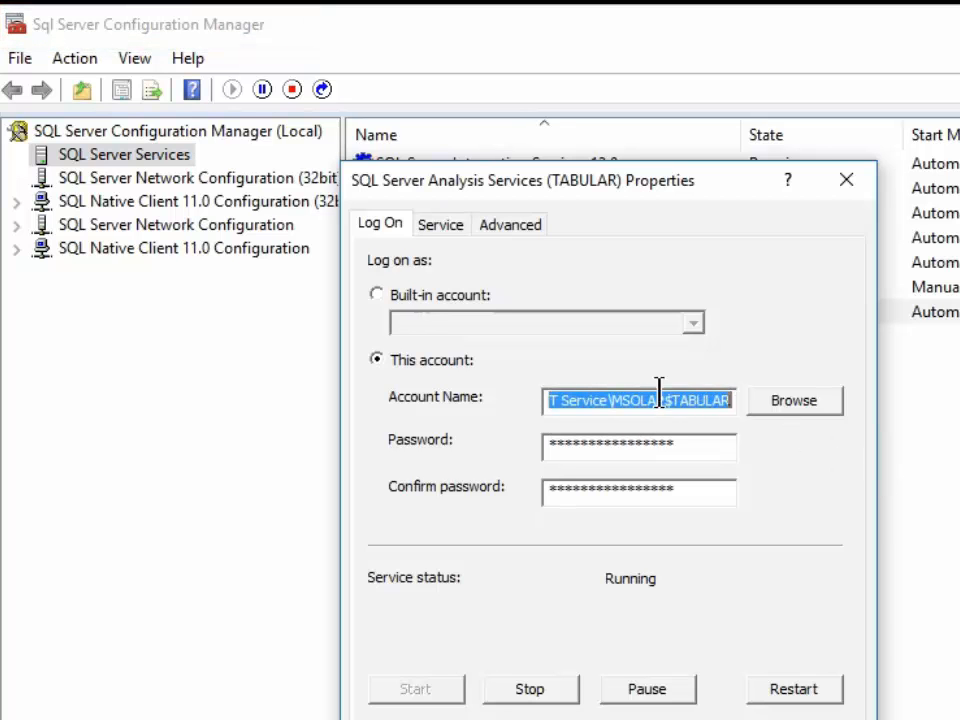
pyautogui.rightClick(682, 408)
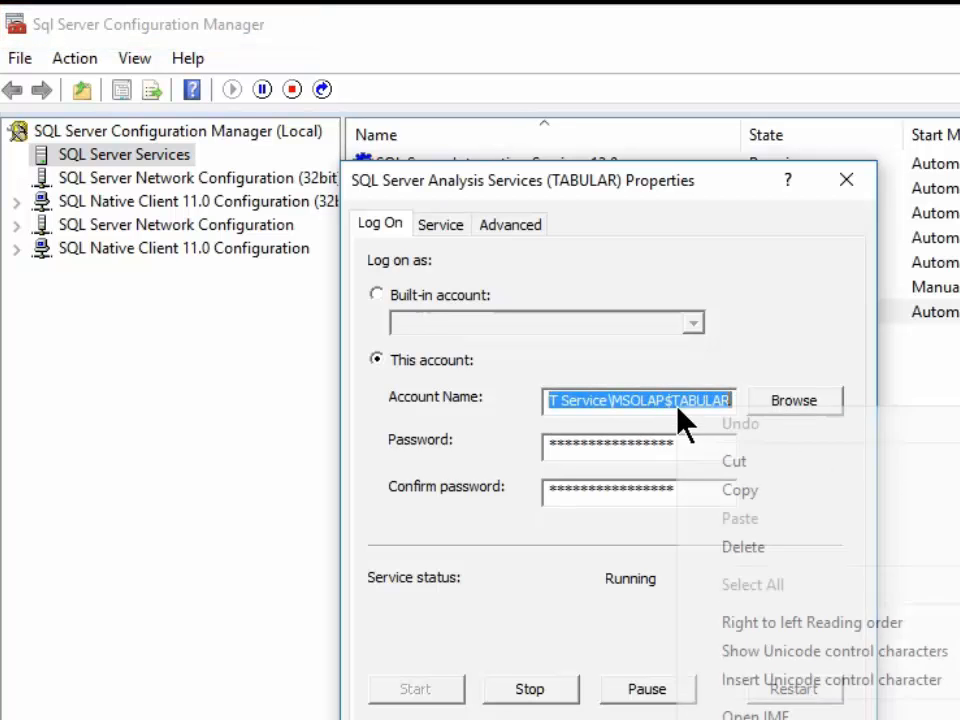
pyautogui.click(763, 493)
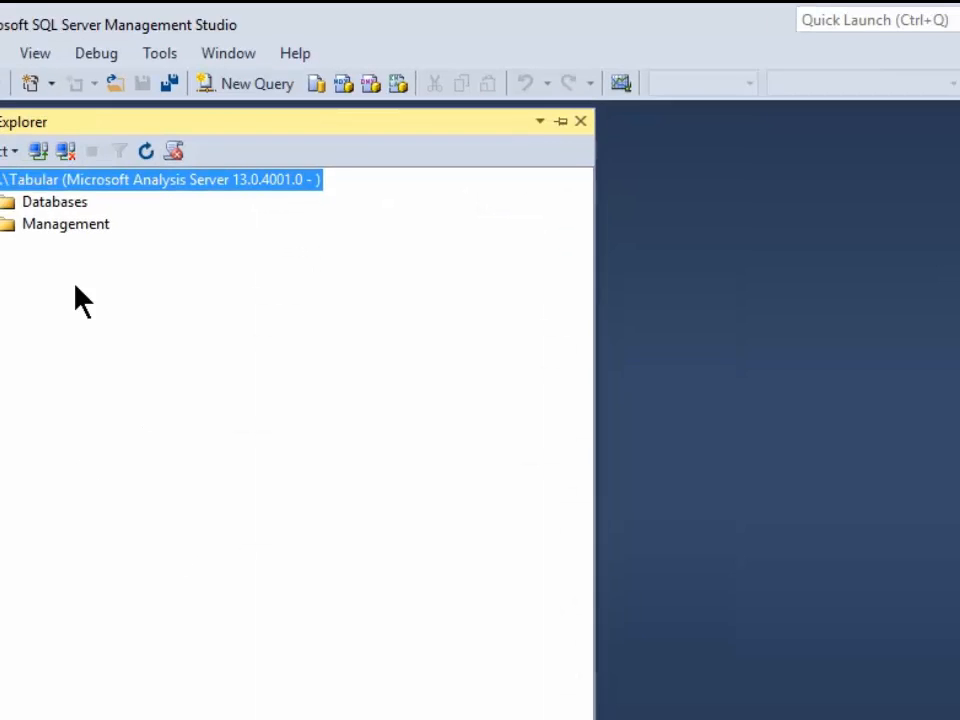
# Switch to SQL Server Management Studio and connect to the Database Engine on server "." with Windows Authentication
pyautogui.click(12, 151)
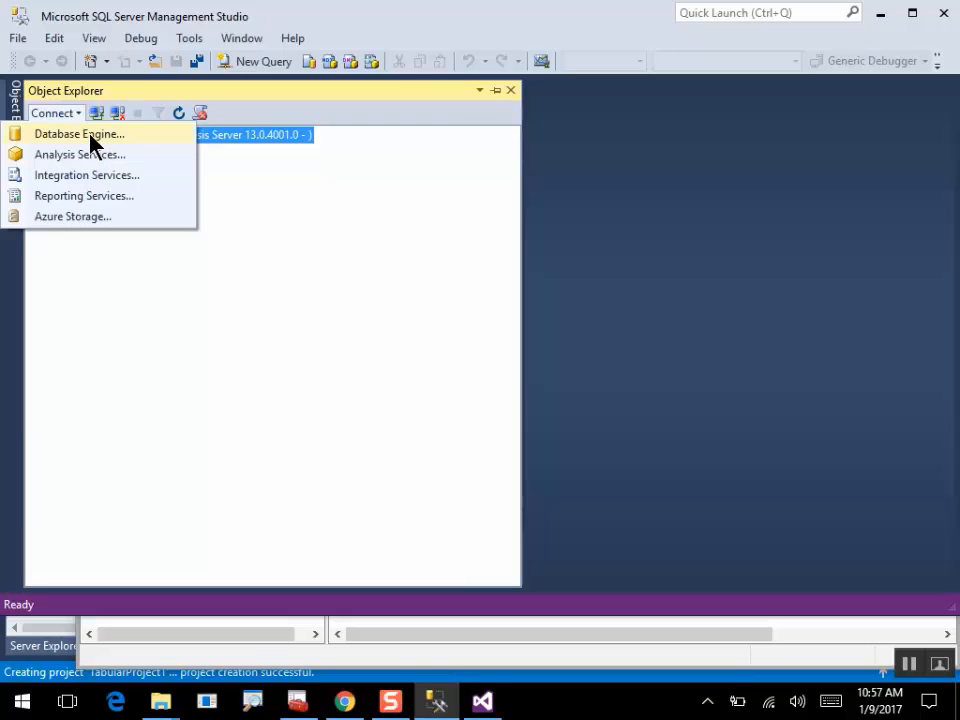
pyautogui.click(89, 135)
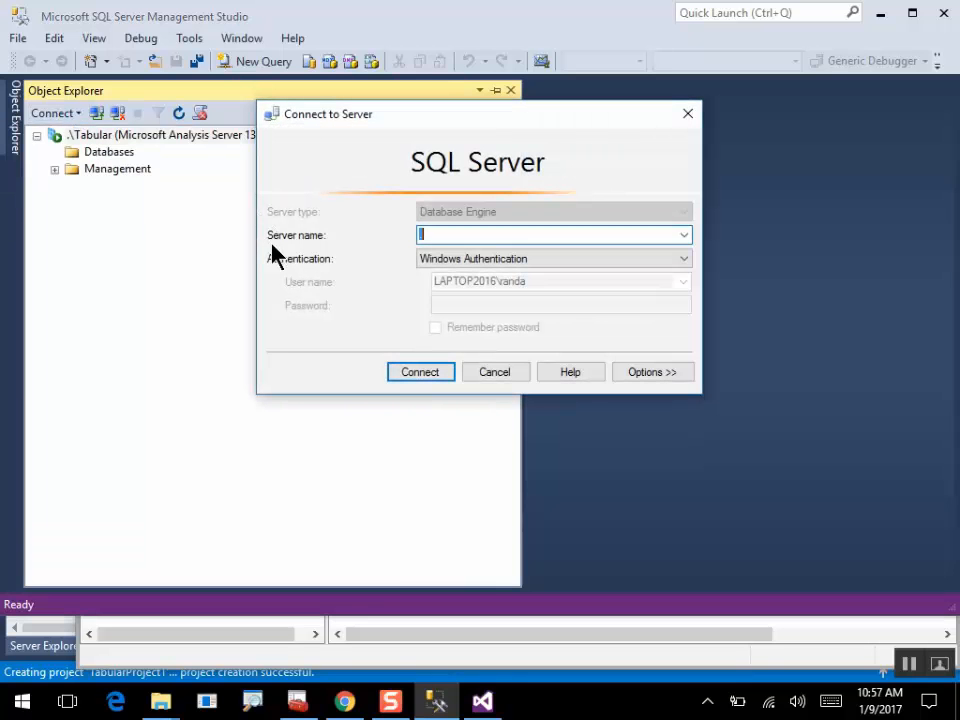
pyautogui.click(419, 372)
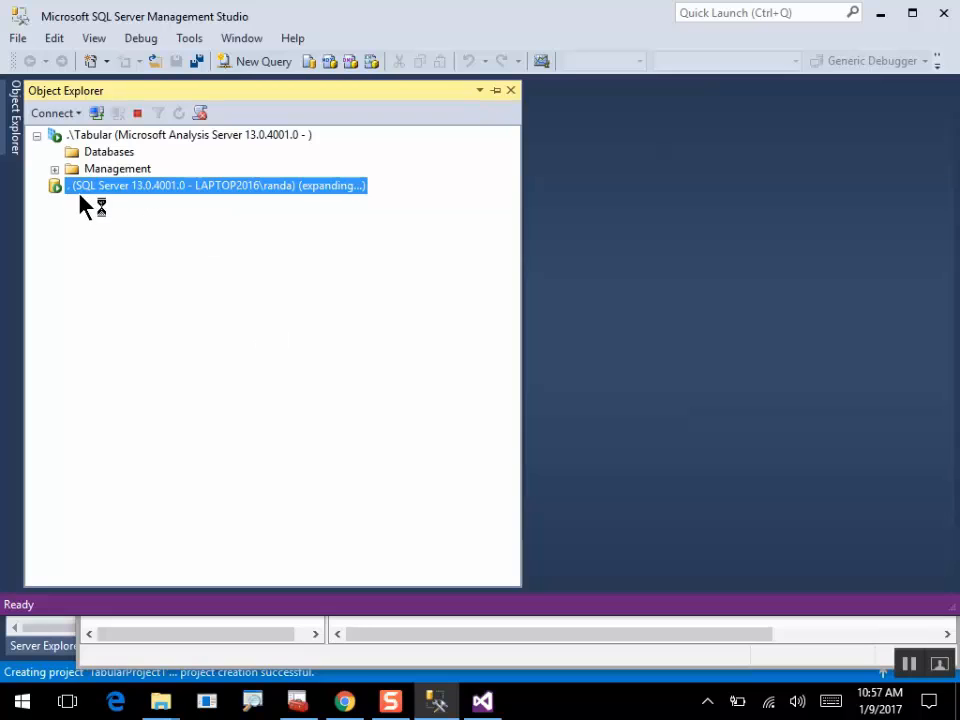
pyautogui.click(86, 205)
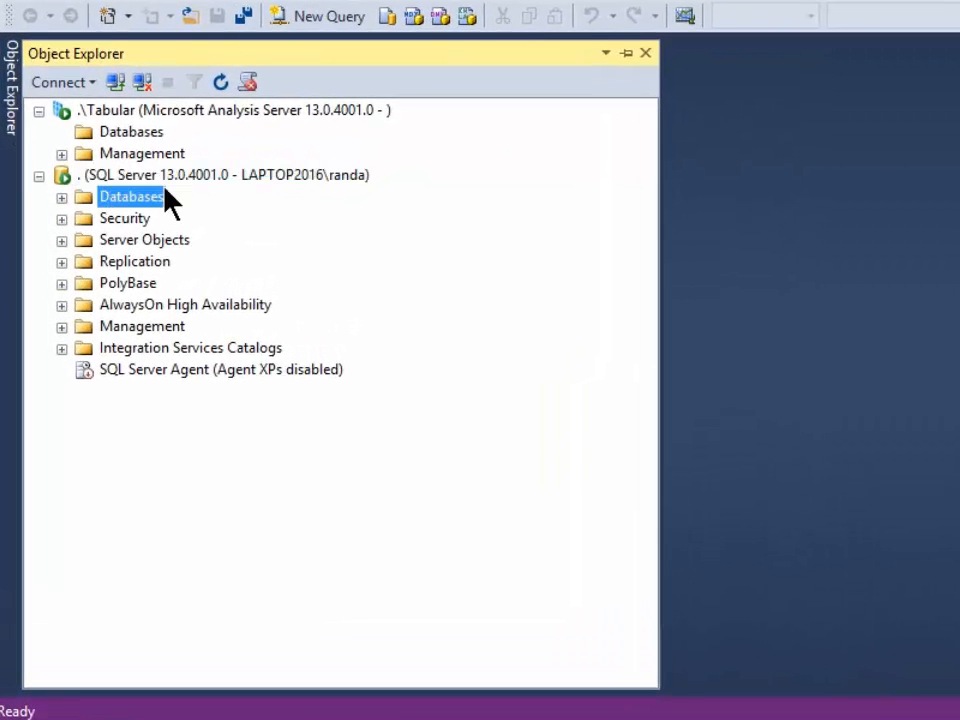
# Start a new Windows-authenticated server login and set its name to the copied NT Service\MSOLAP$TABULAR account, checking the name
pyautogui.click(62, 218)
pyautogui.click(145, 241)
pyautogui.rightClick(150, 242)
pyautogui.click(210, 254)
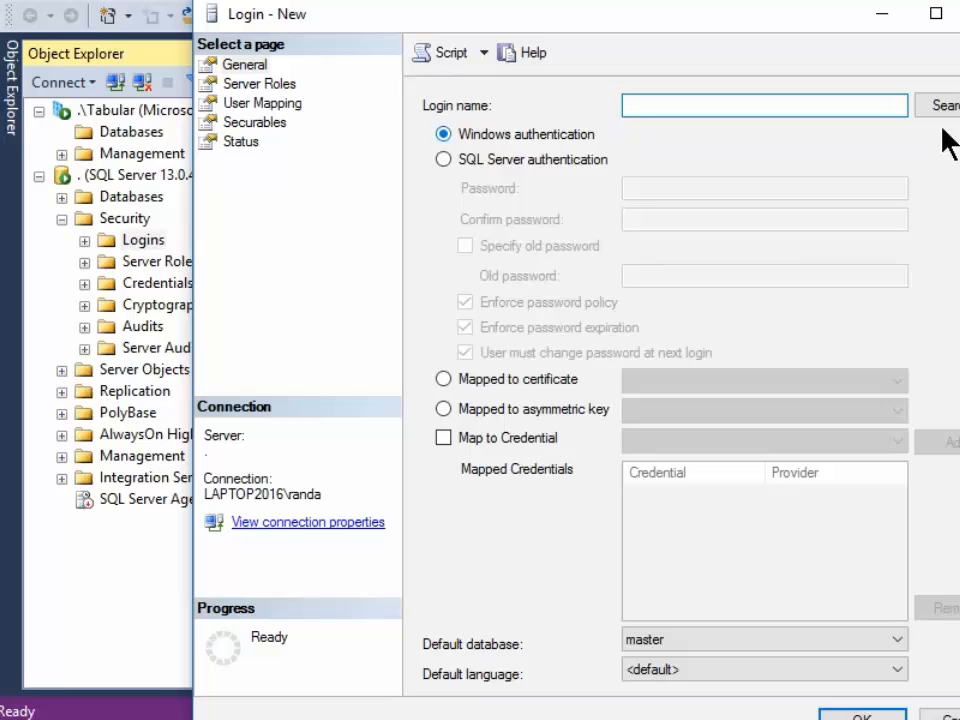
pyautogui.click(945, 107)
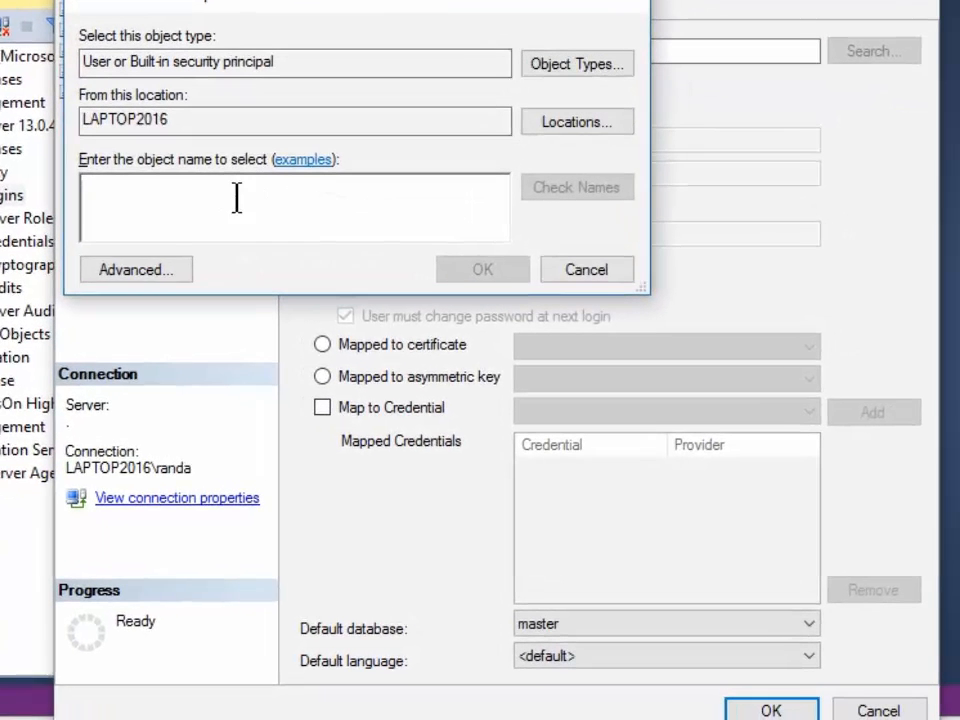
pyautogui.rightClick(236, 197)
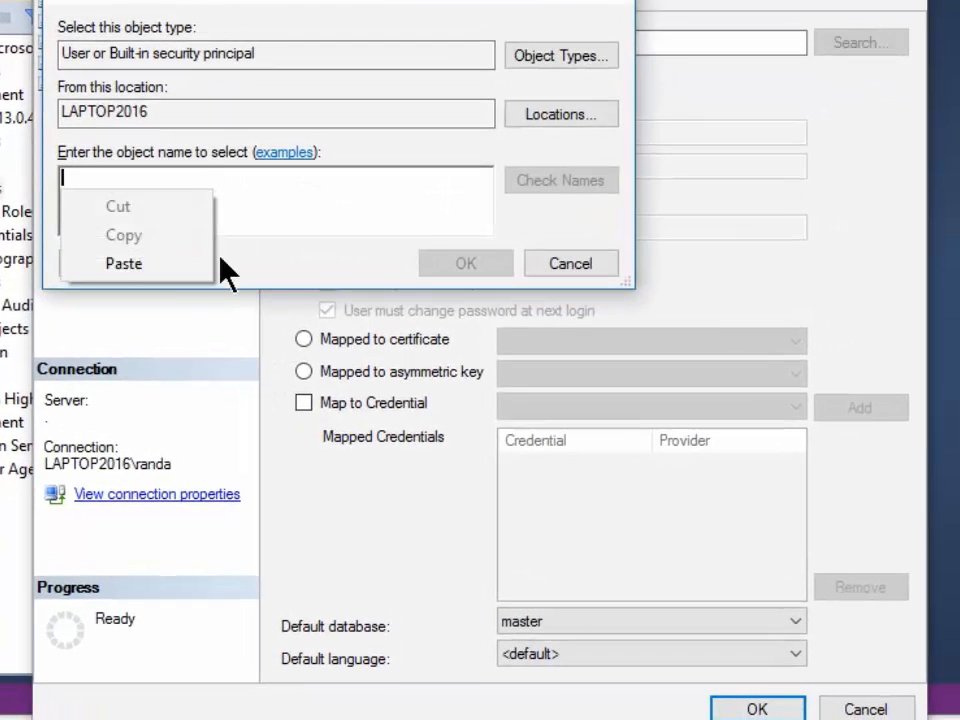
pyautogui.click(168, 266)
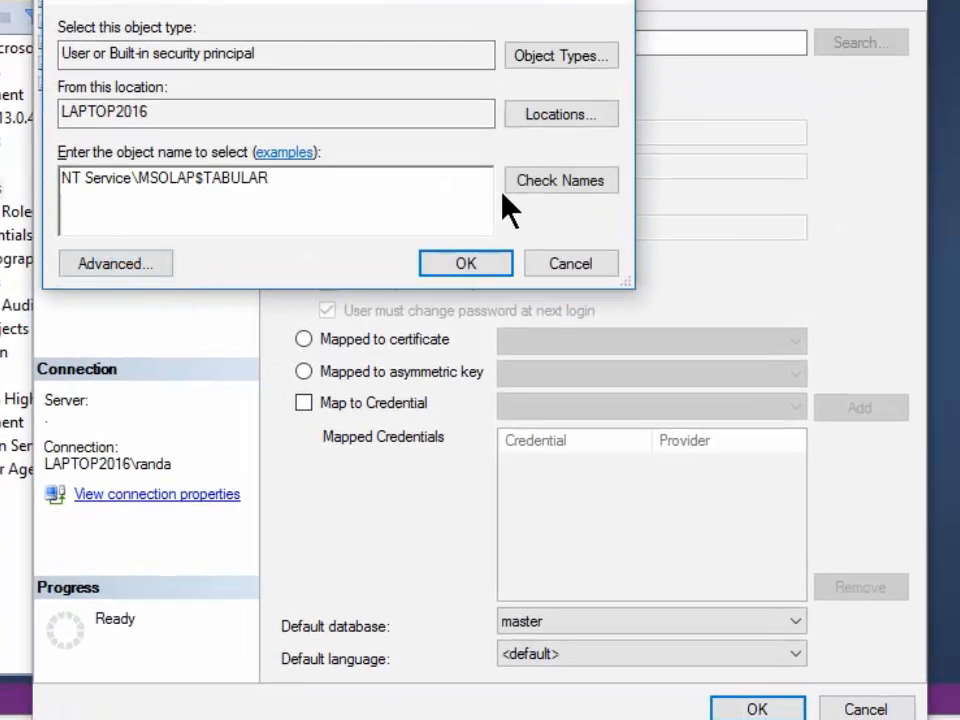
pyautogui.click(564, 188)
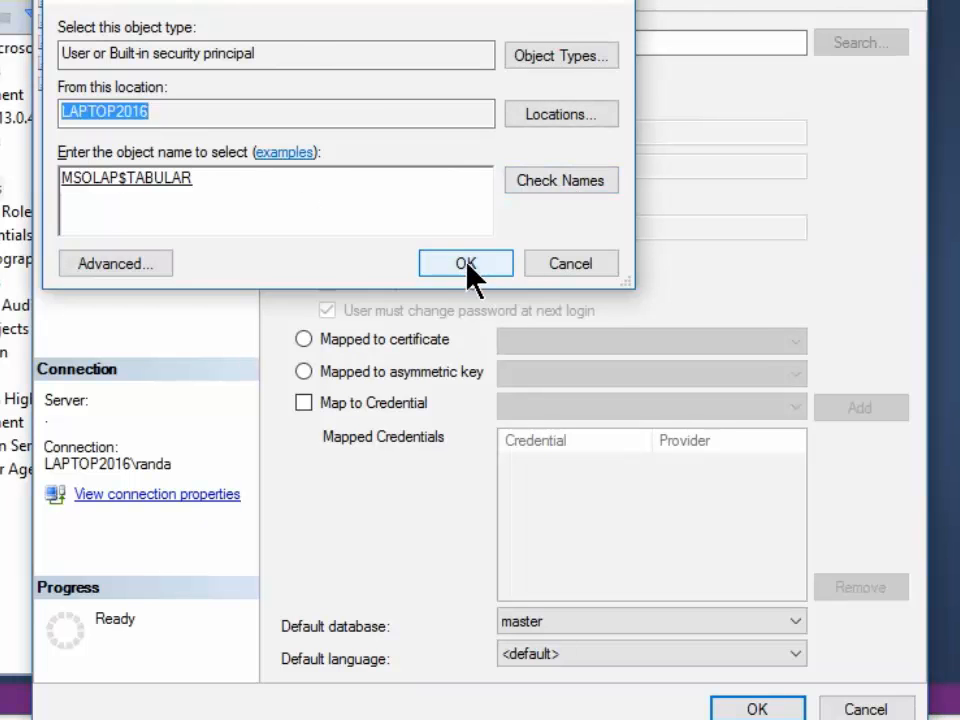
pyautogui.click(467, 264)
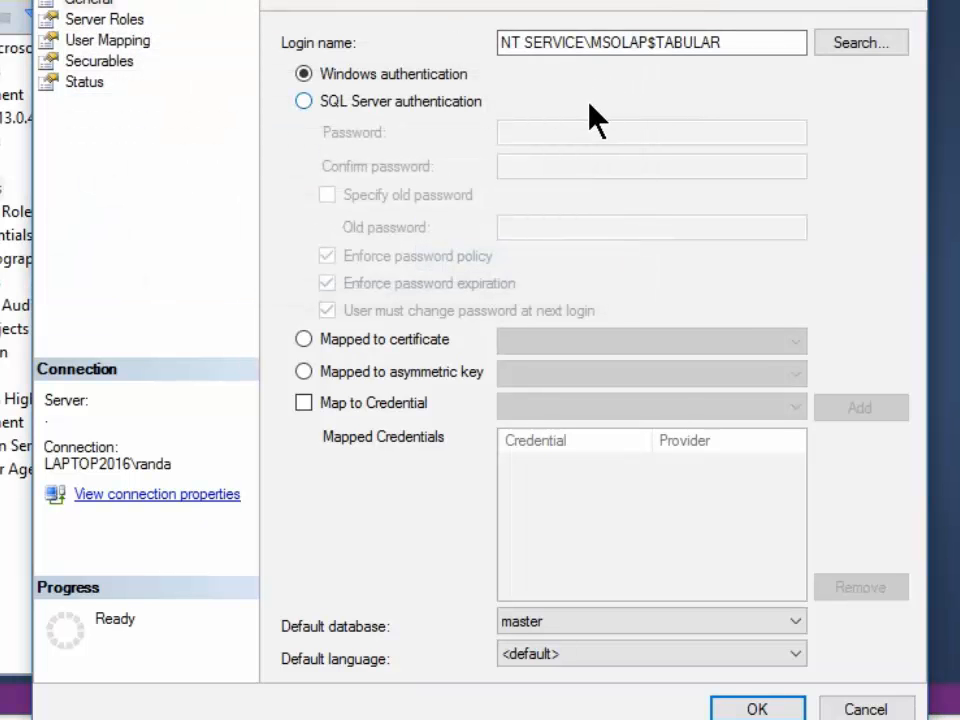
# Map the new login to the Northwind database with the db_datareader role and create the login
pyautogui.click(141, 42)
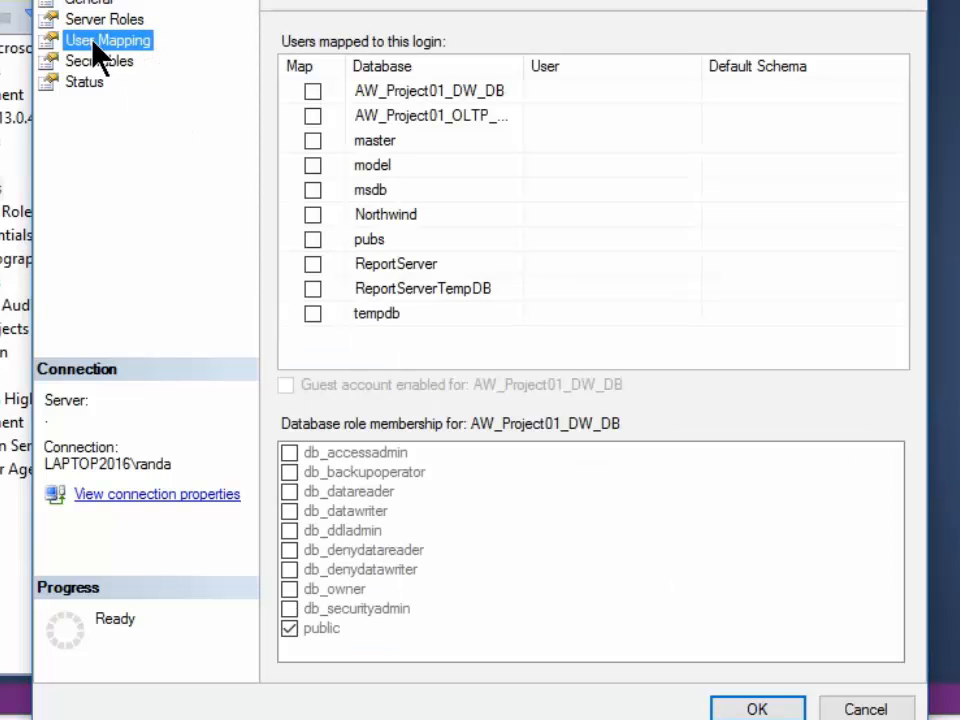
pyautogui.click(313, 214)
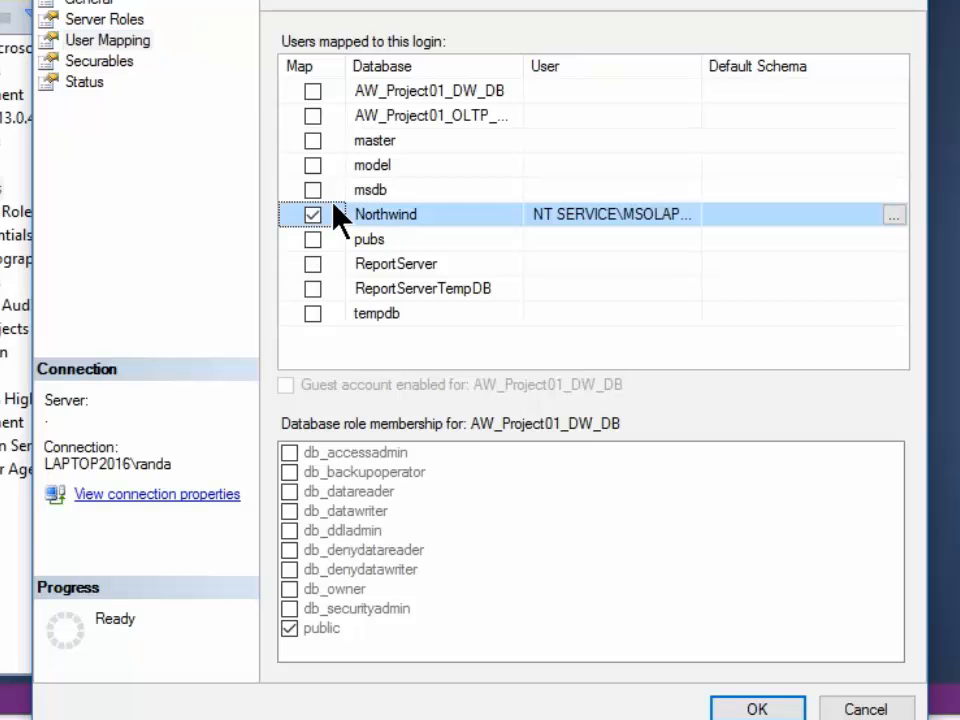
pyautogui.click(318, 491)
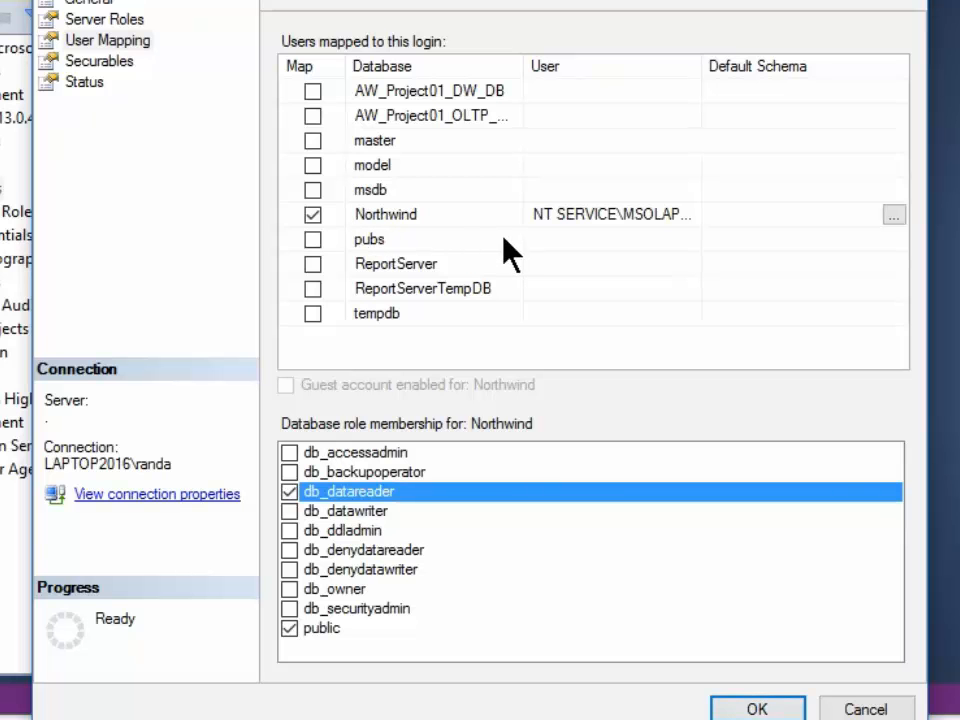
pyautogui.click(735, 708)
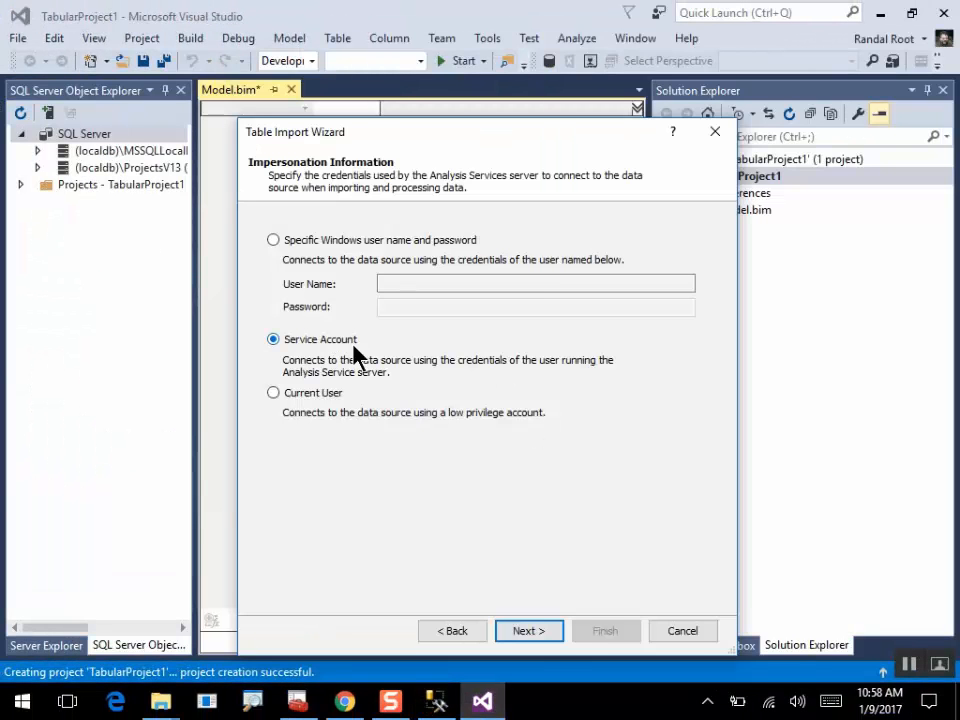
# Switch to Visual Studio, import the Customers and Orders tables using the service account, and close the Error List
pyautogui.click(528, 638)
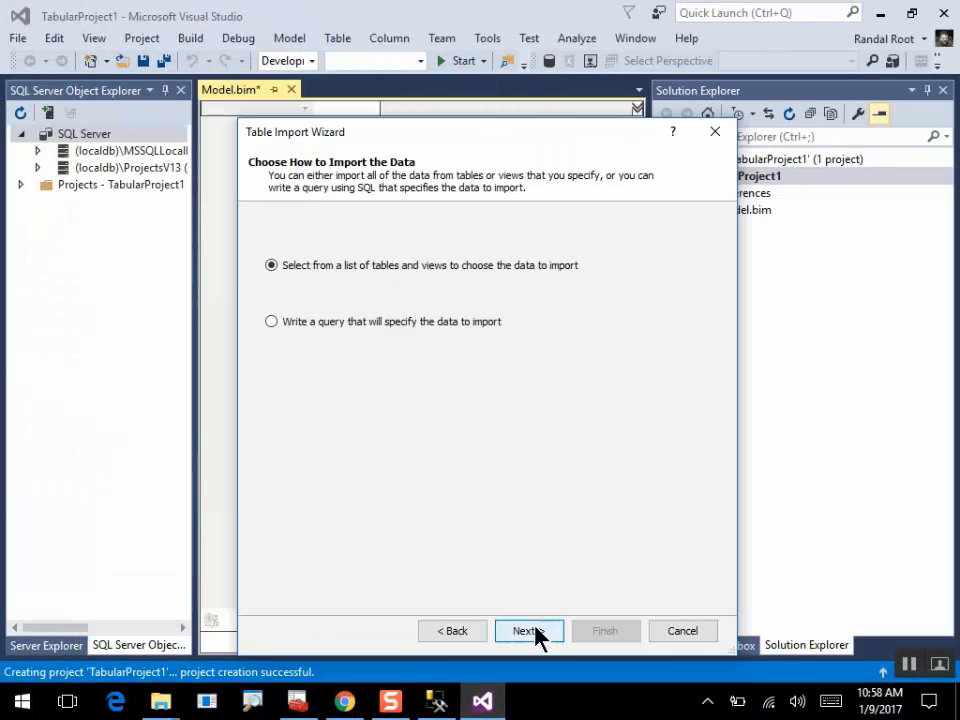
pyautogui.click(536, 633)
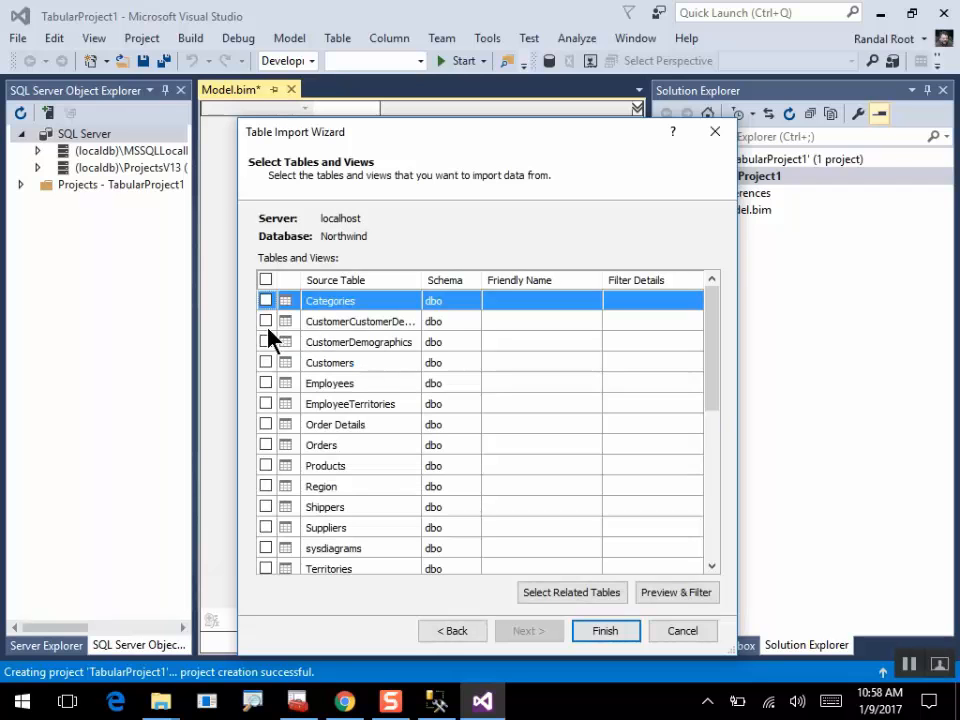
pyautogui.click(265, 363)
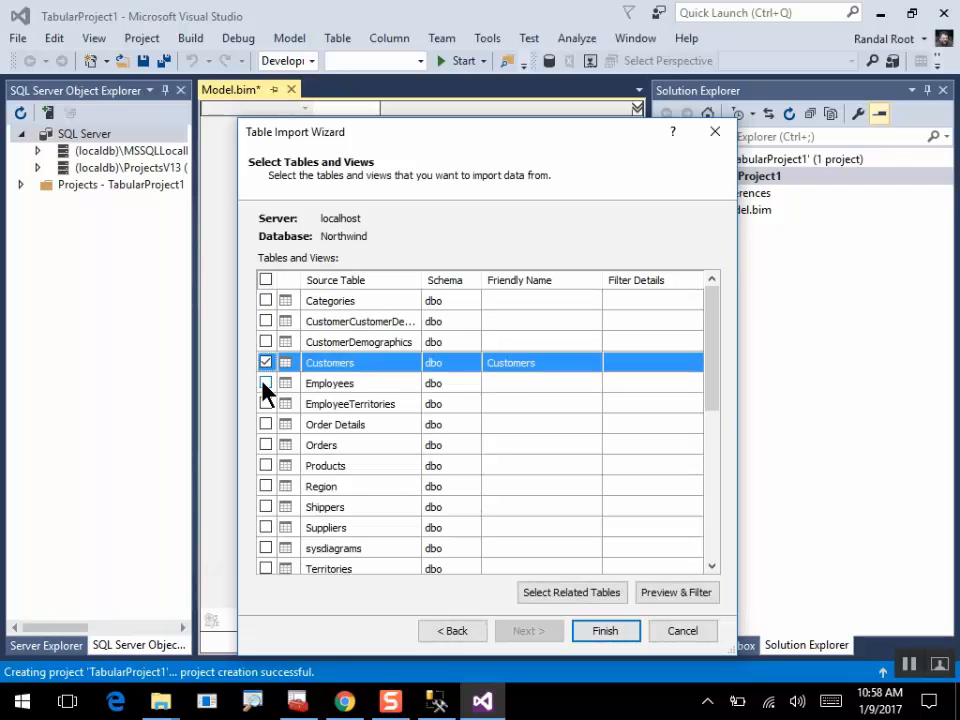
pyautogui.click(264, 445)
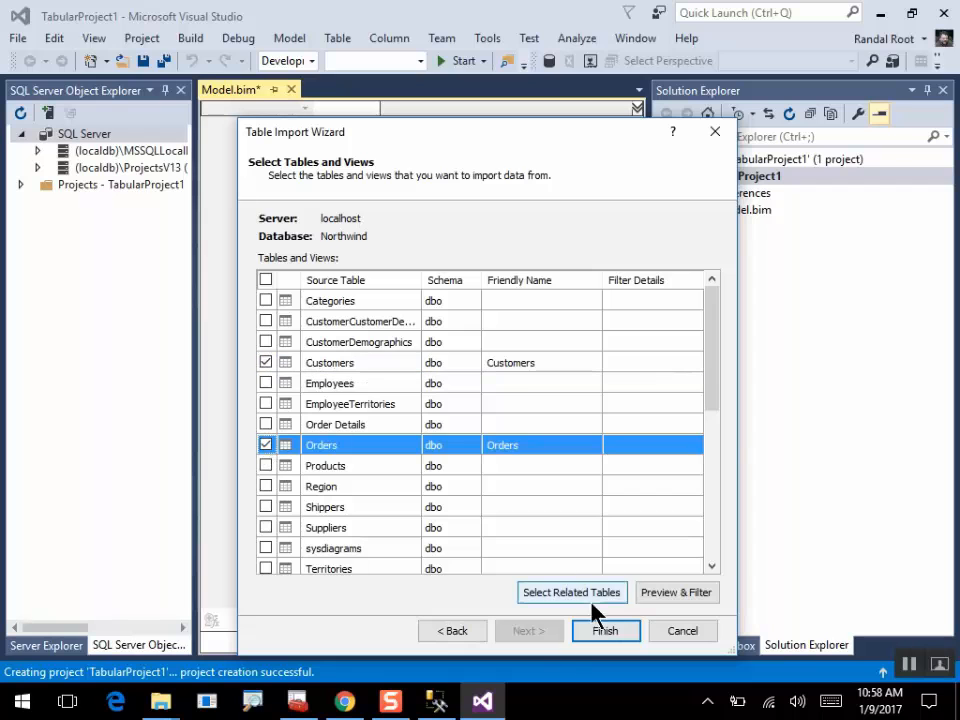
pyautogui.click(612, 630)
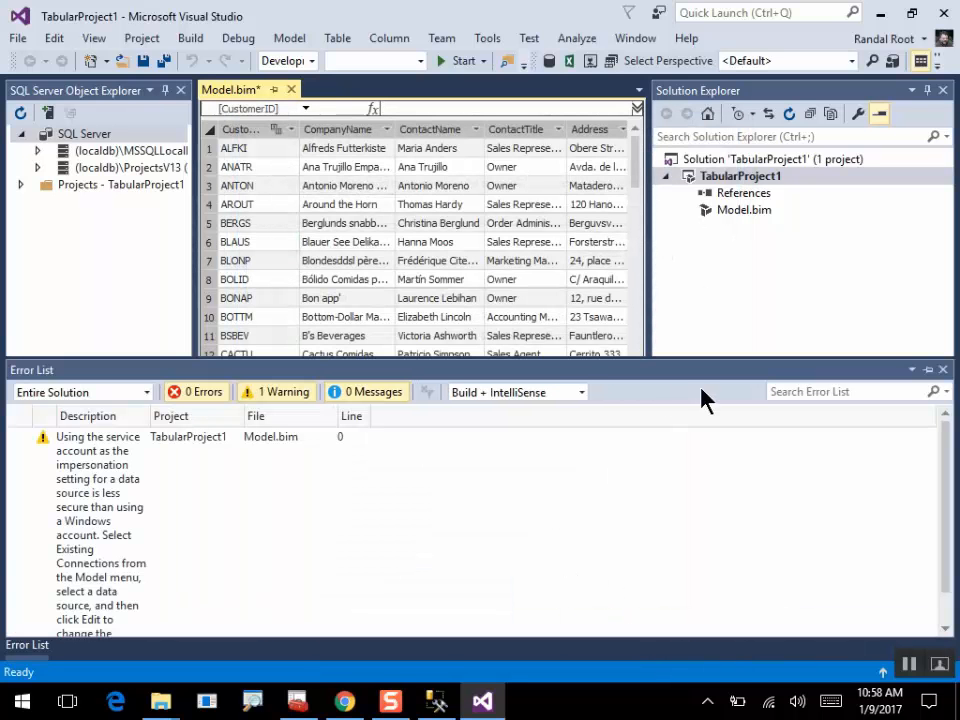
pyautogui.click(942, 369)
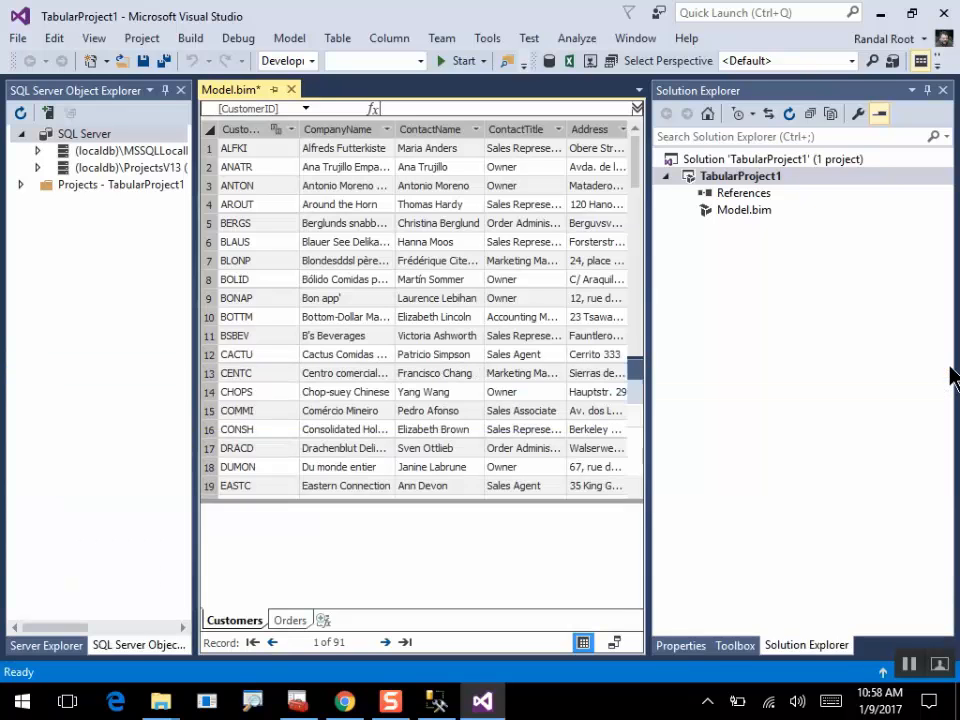
# Rebuild TabularProject1 and deploy it, closing the deployment report
pyautogui.rightClick(748, 185)
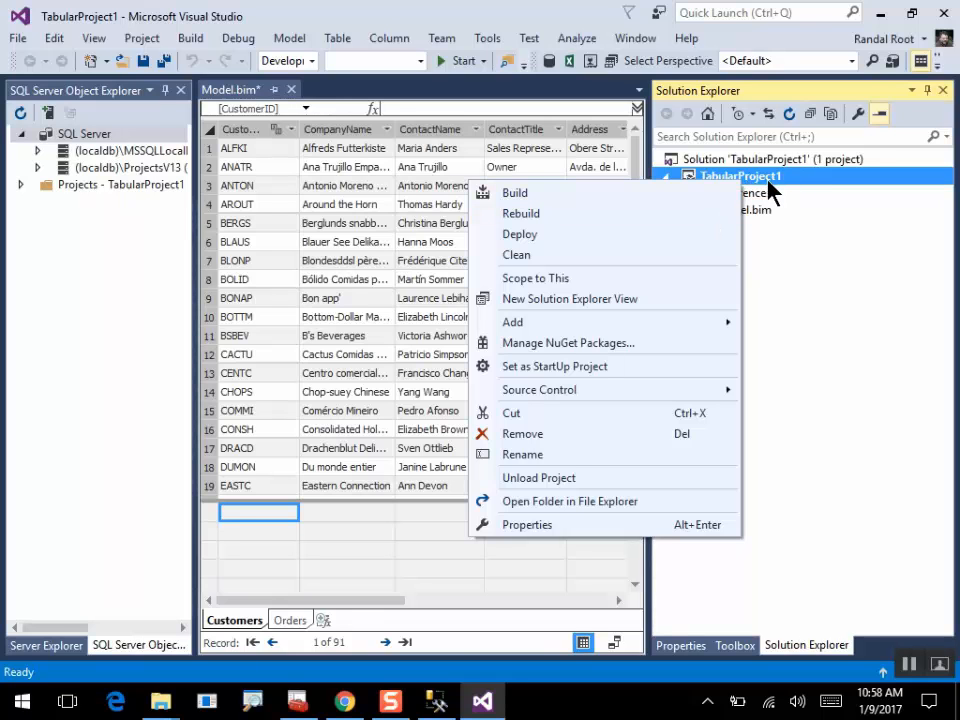
pyautogui.click(538, 215)
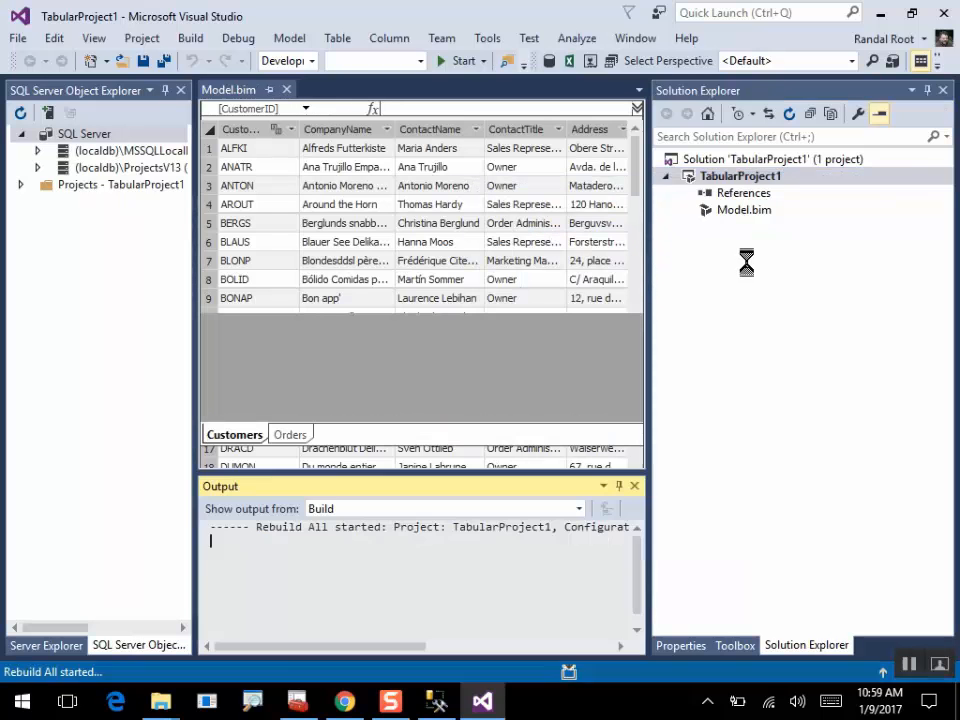
pyautogui.rightClick(727, 177)
pyautogui.click(549, 232)
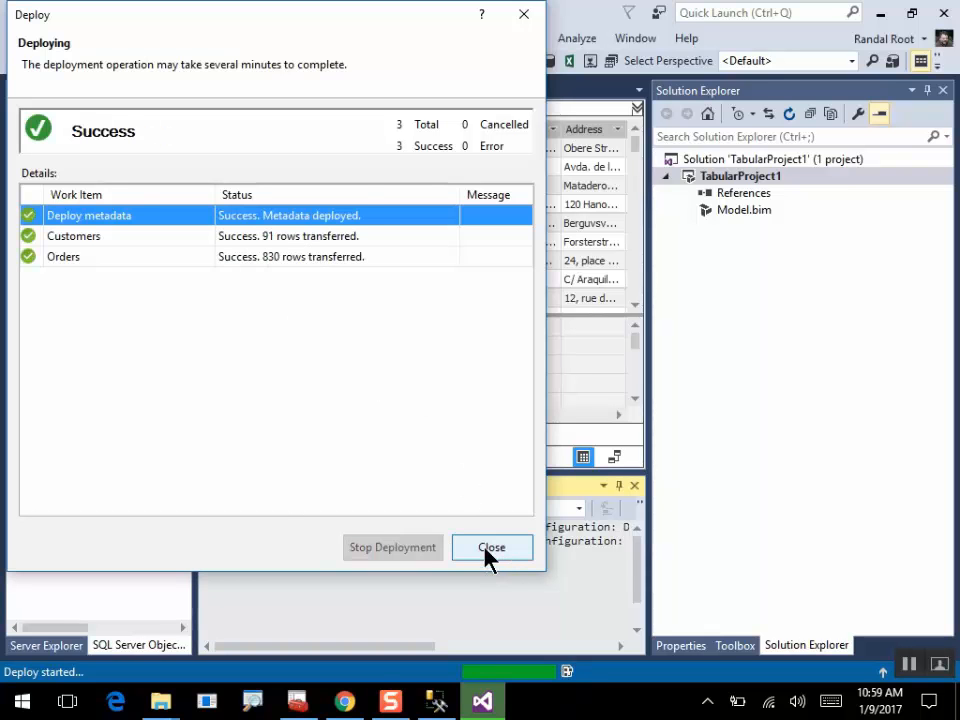
pyautogui.click(490, 547)
pyautogui.rightClick(728, 180)
pyautogui.press('Escape')
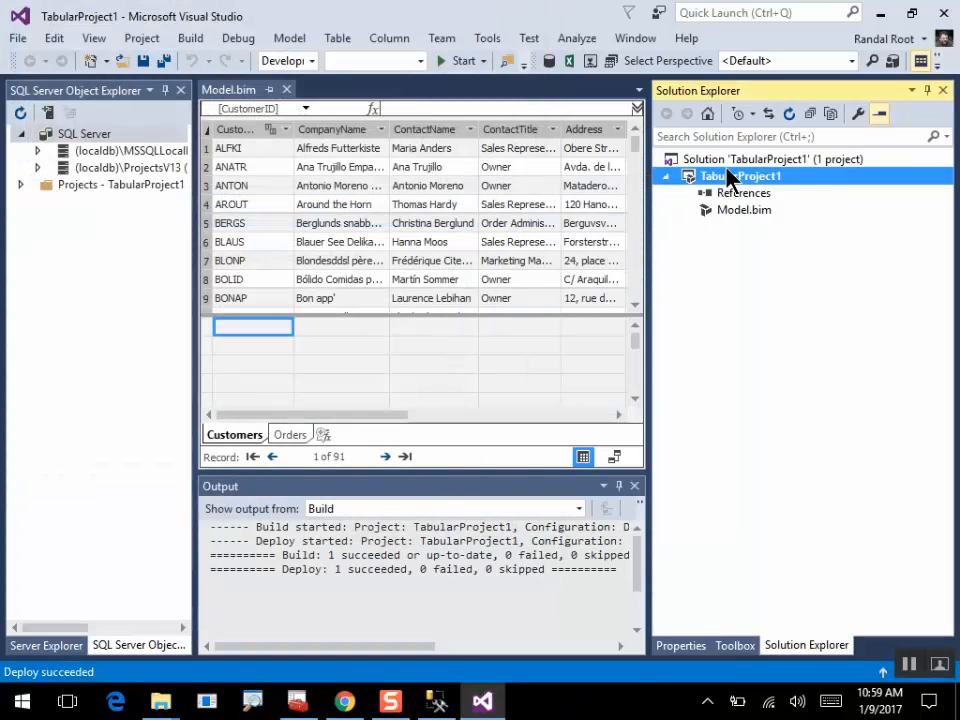
pyautogui.rightClick(724, 162)
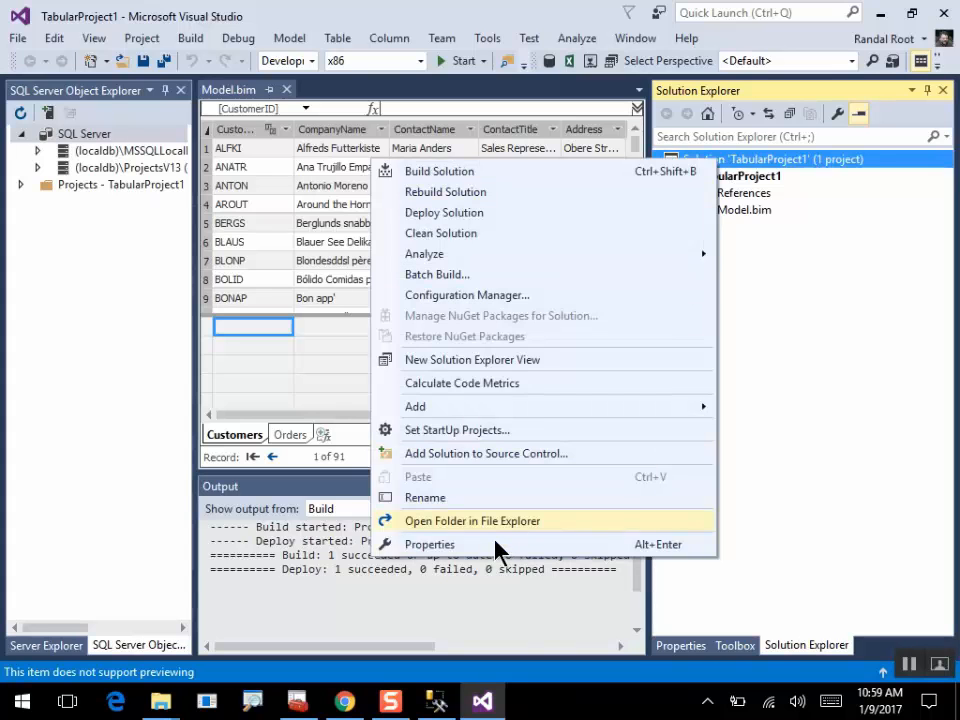
pyautogui.click(495, 543)
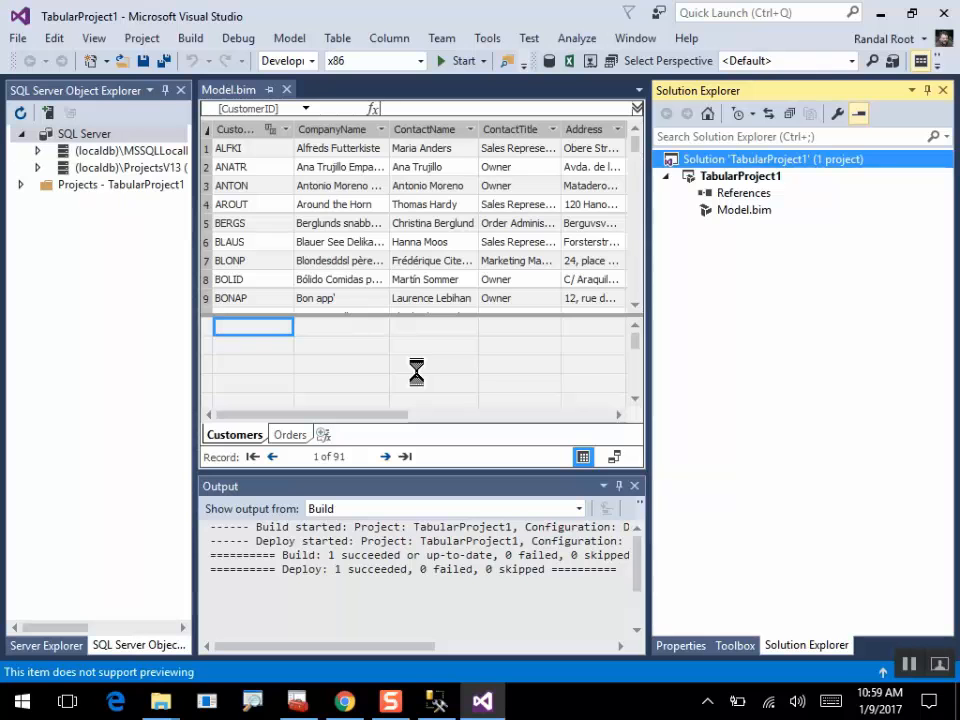
# Examine the deployment server setting in TabularProject1's properties and close them without changes
pyautogui.rightClick(729, 180)
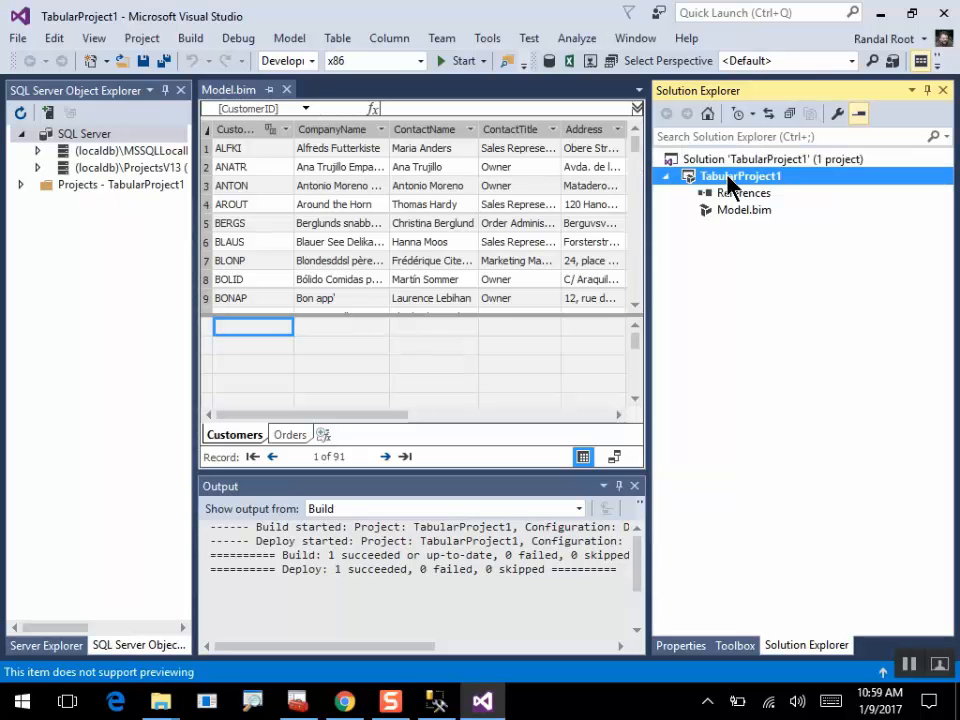
pyautogui.click(536, 521)
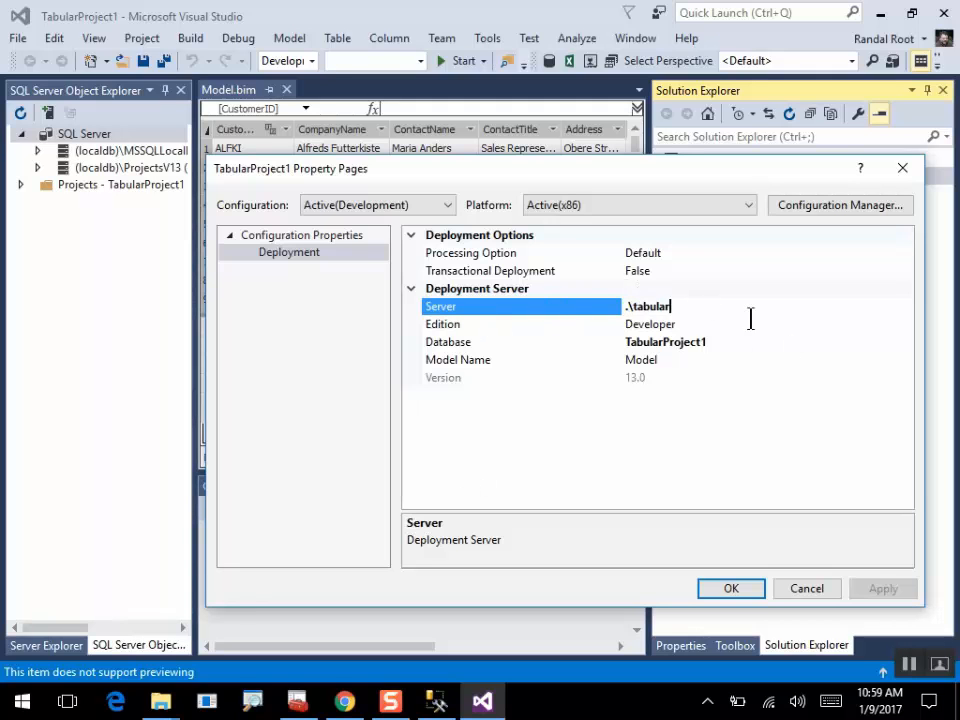
pyautogui.moveTo(750, 317); pyautogui.dragTo(510, 328)
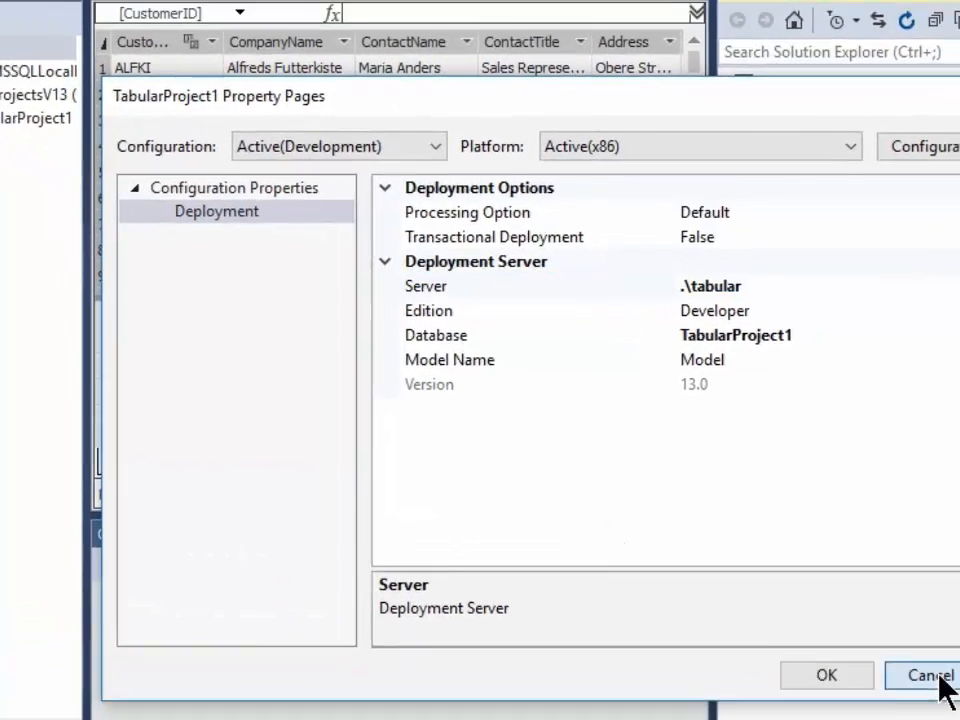
pyautogui.click(952, 700)
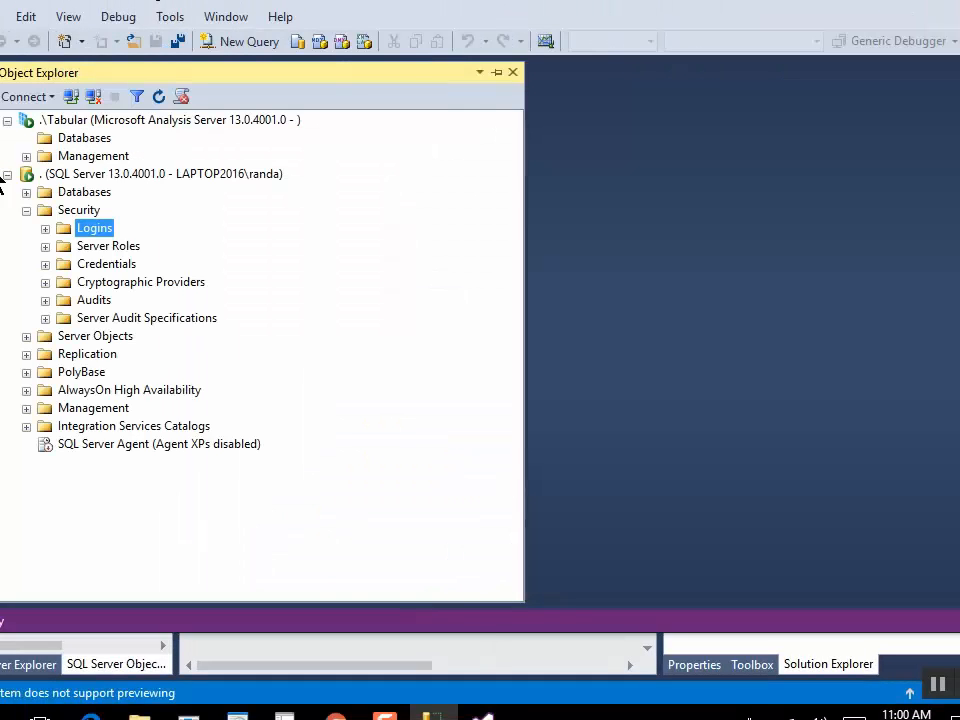
# Refresh the .\Tabular server in SQL Server Management Studio and examine the connections and tables of the deployed TabularProject1 database
pyautogui.rightClick(90, 120)
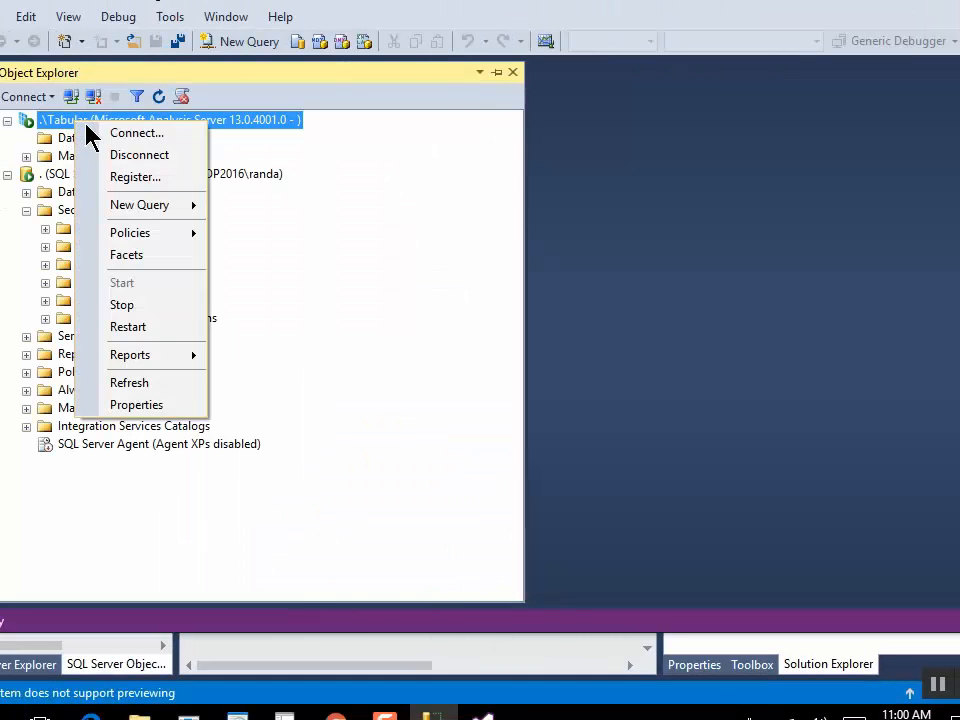
pyautogui.click(128, 383)
pyautogui.click(26, 138)
pyautogui.click(125, 156)
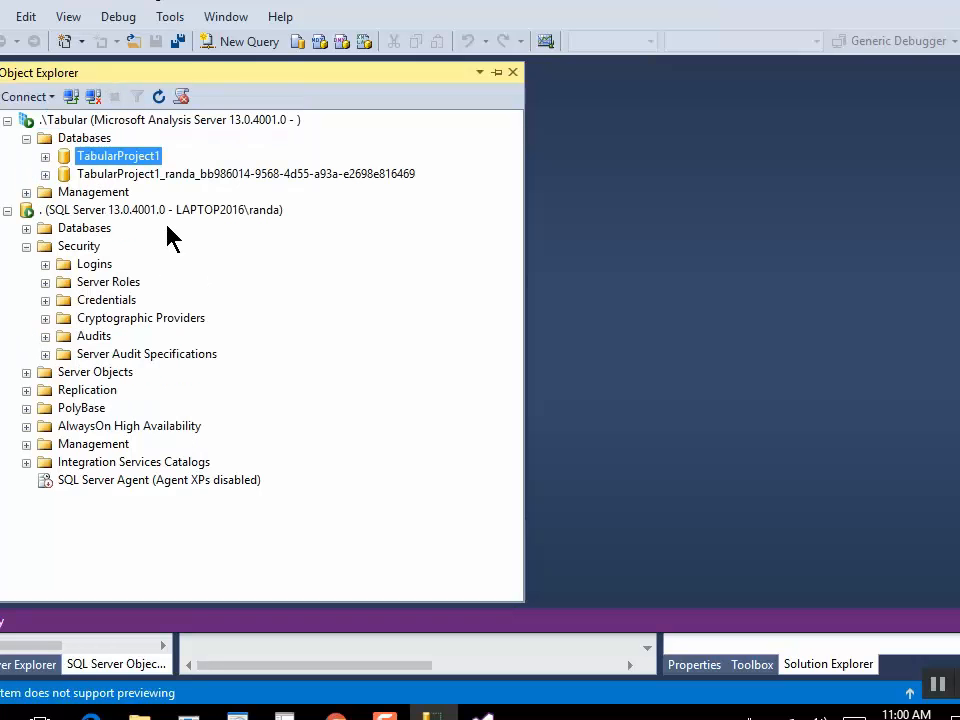
pyautogui.click(45, 157)
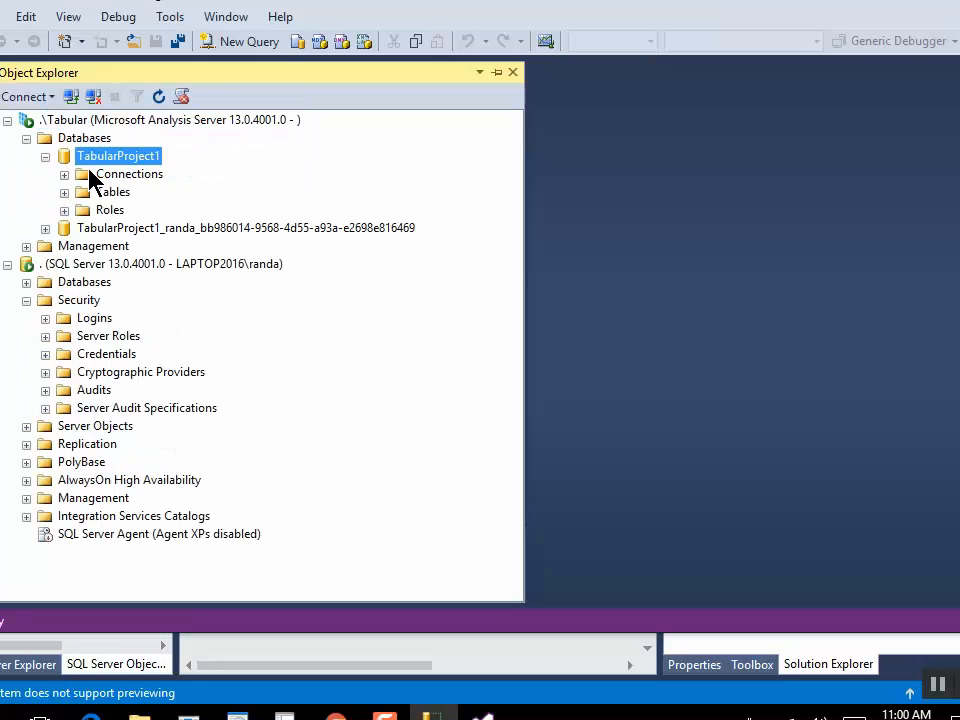
pyautogui.click(64, 192)
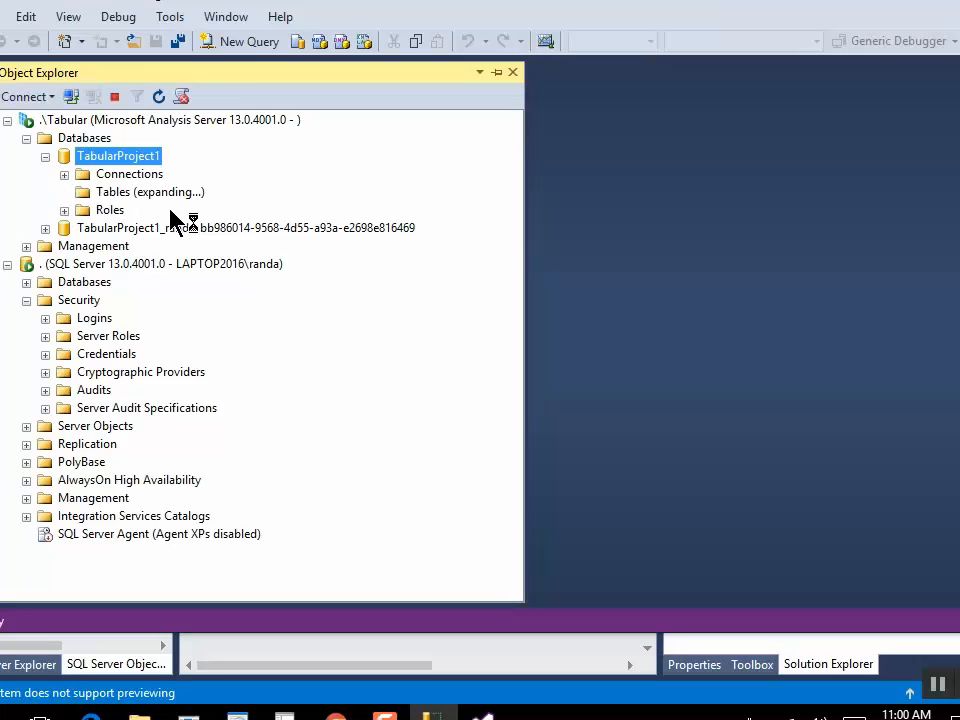
pyautogui.click(64, 174)
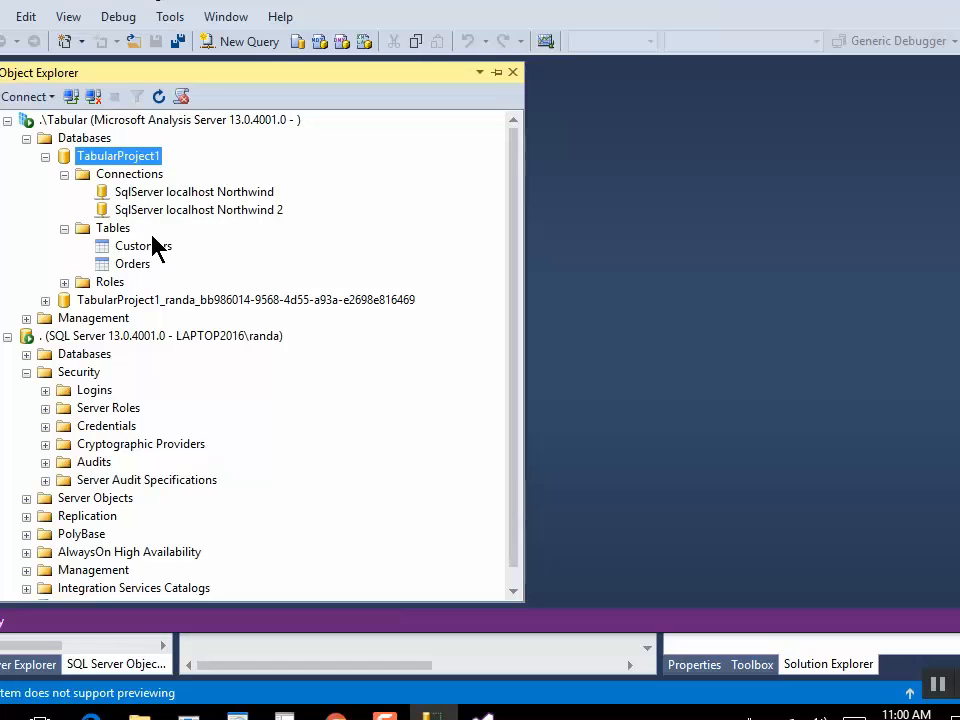
pyautogui.click(143, 250)
pyautogui.click(136, 265)
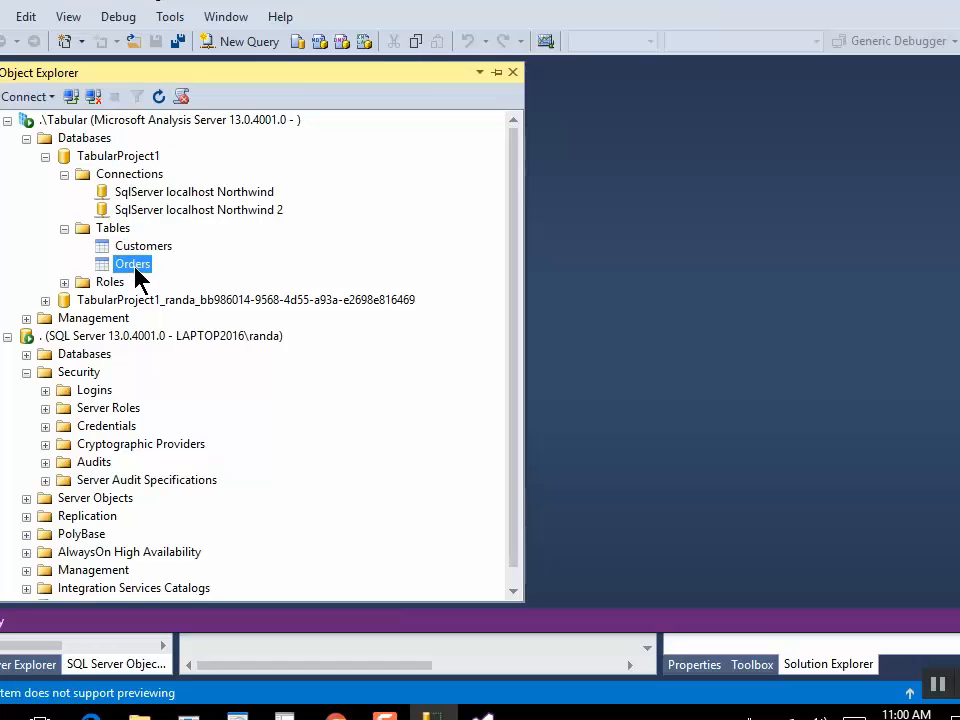
pyautogui.click(189, 191)
pyautogui.click(180, 210)
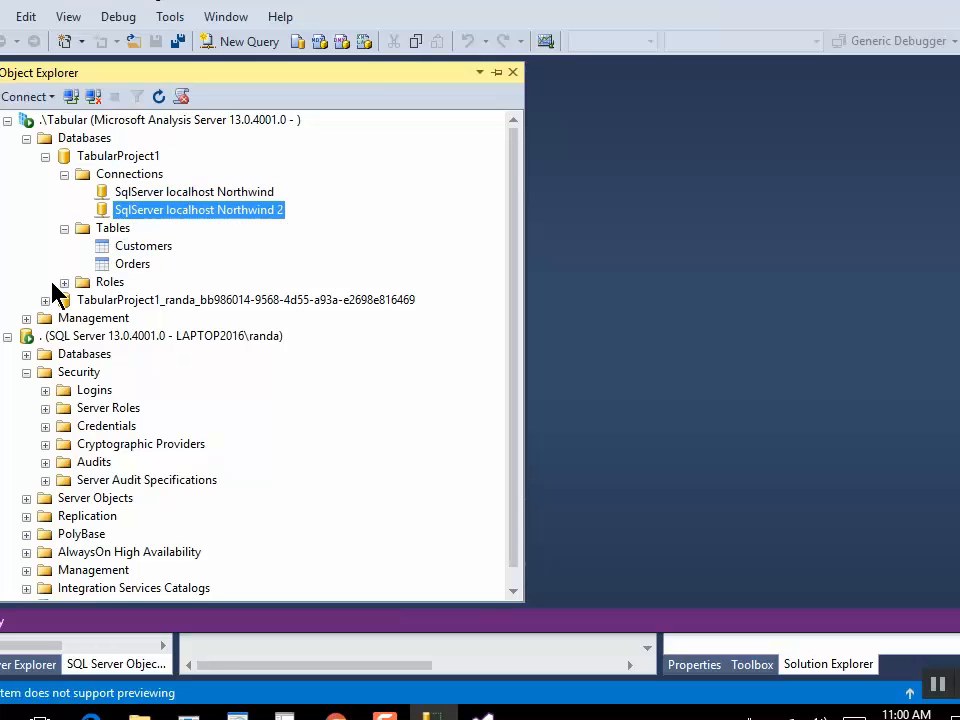
# Check the Tabular server's Management folder and the contents of the workspace database, then collapse that database
pyautogui.click(45, 157)
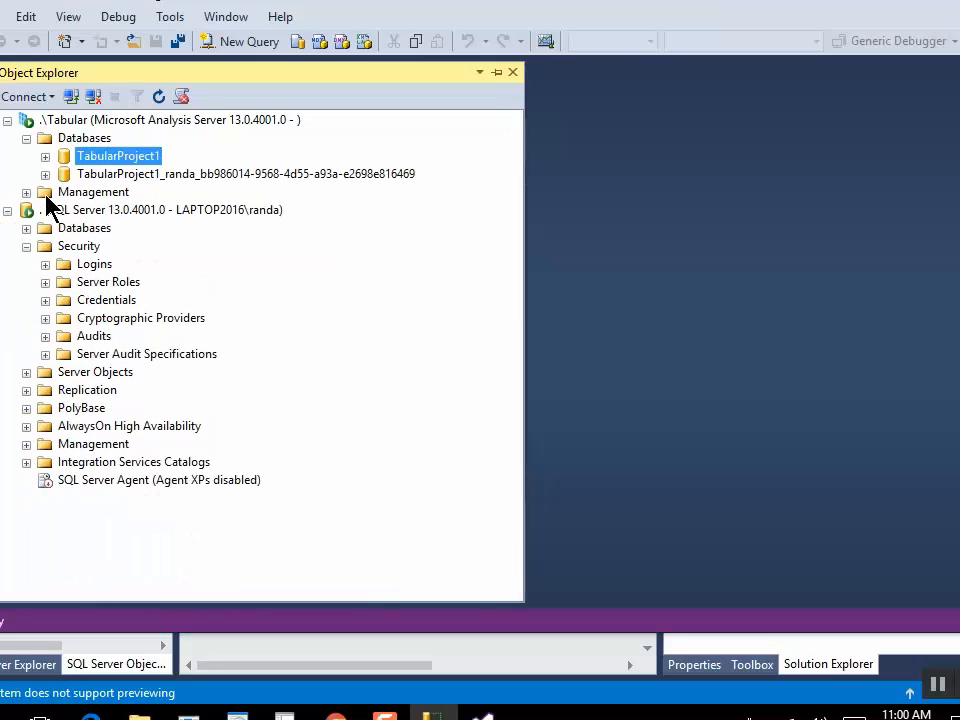
pyautogui.click(26, 191)
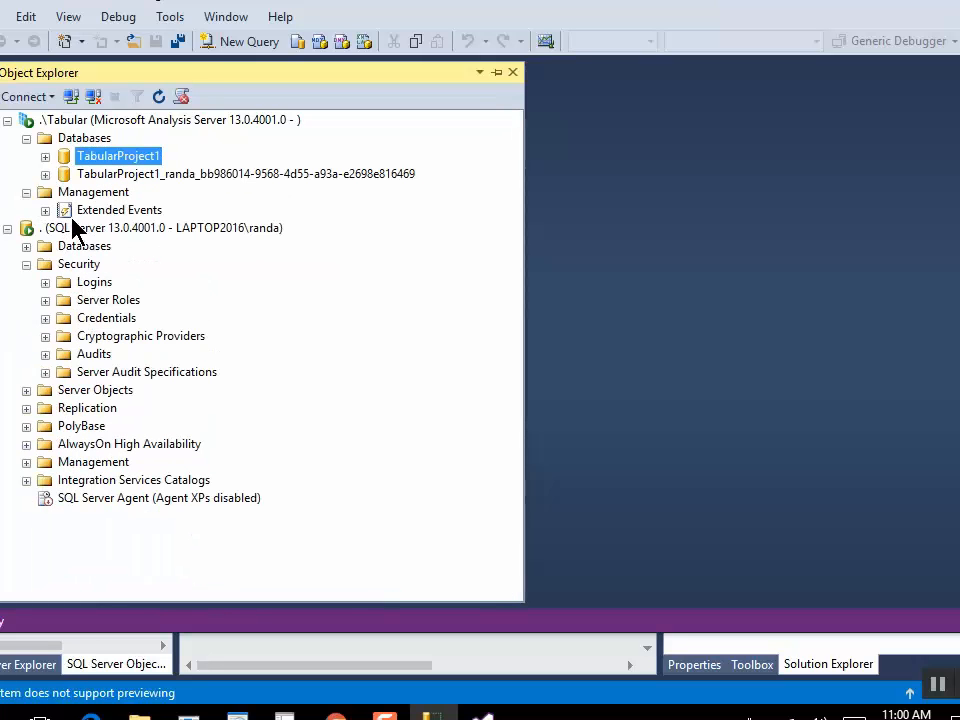
pyautogui.click(45, 174)
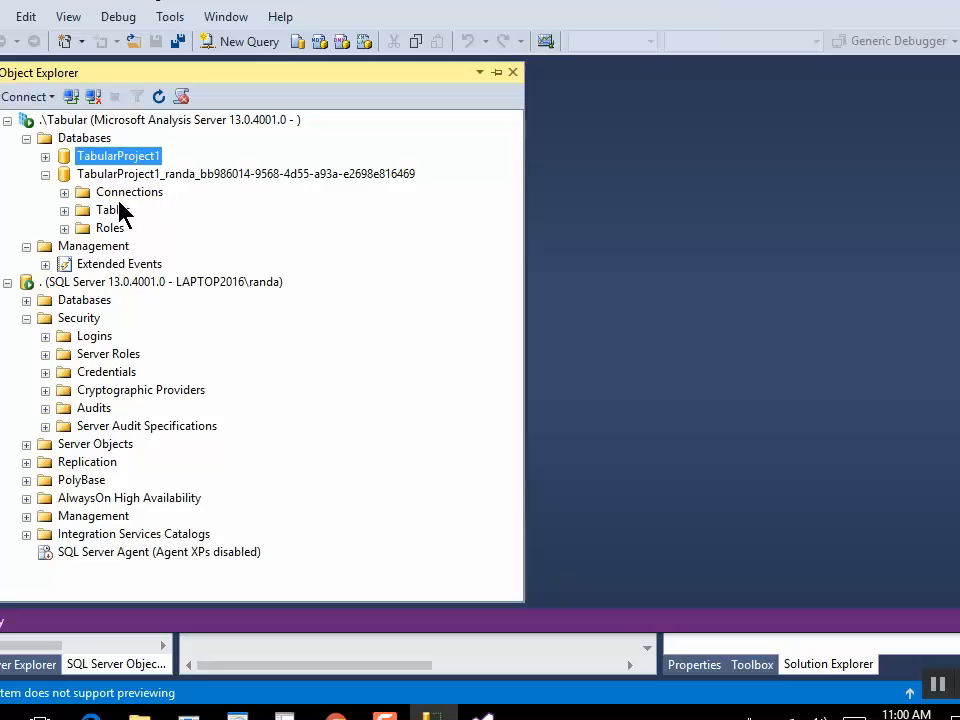
pyautogui.click(45, 175)
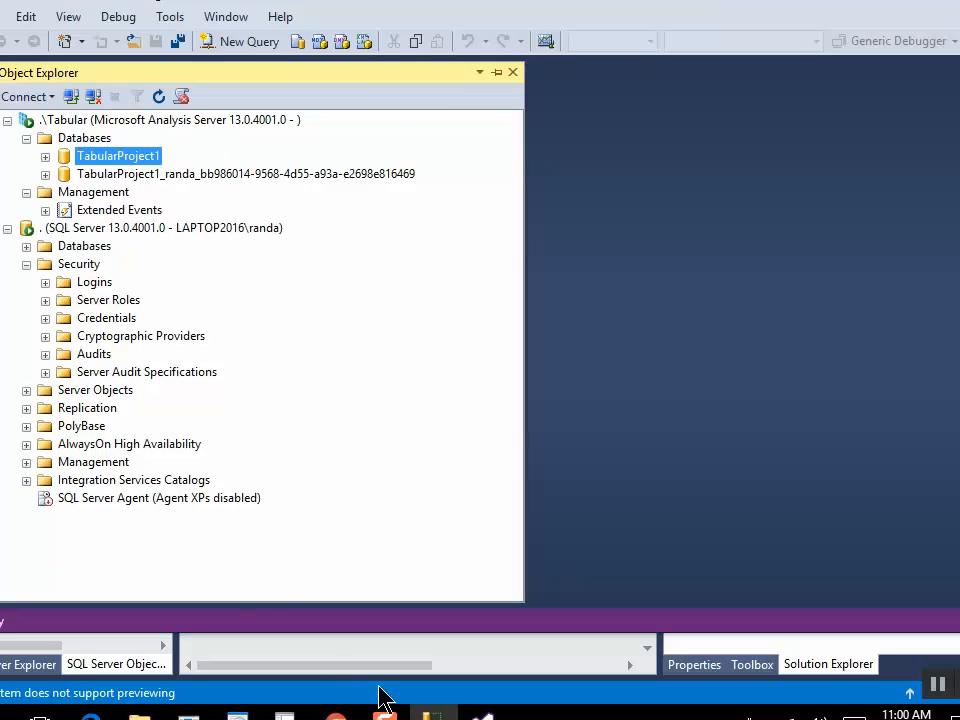
# Switch to Excel and create a blank workbook
pyautogui.press('super')
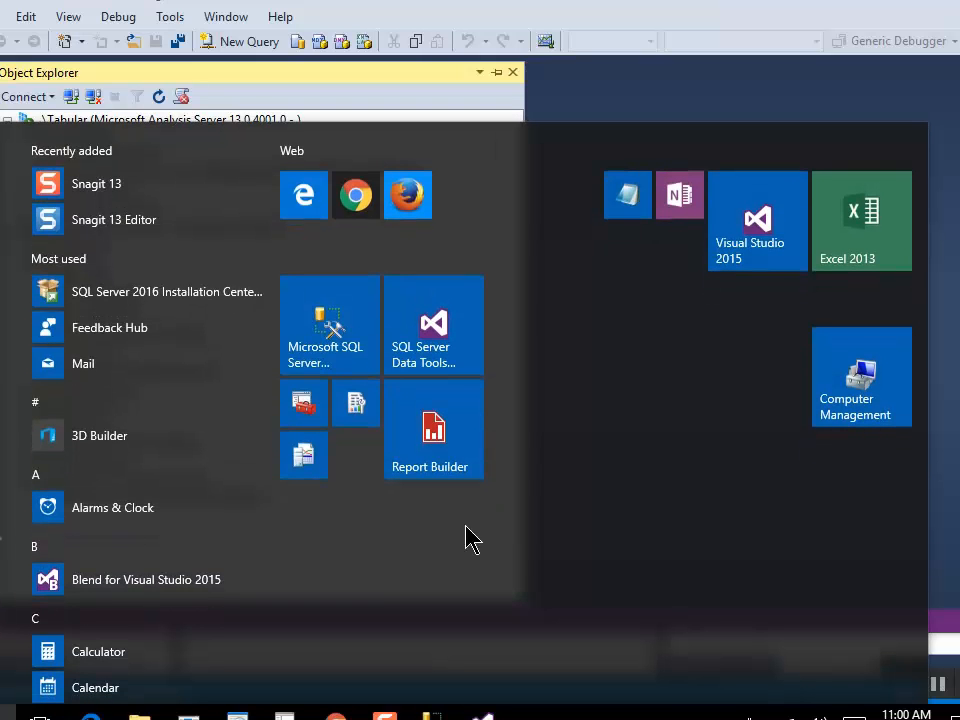
pyautogui.click(843, 212)
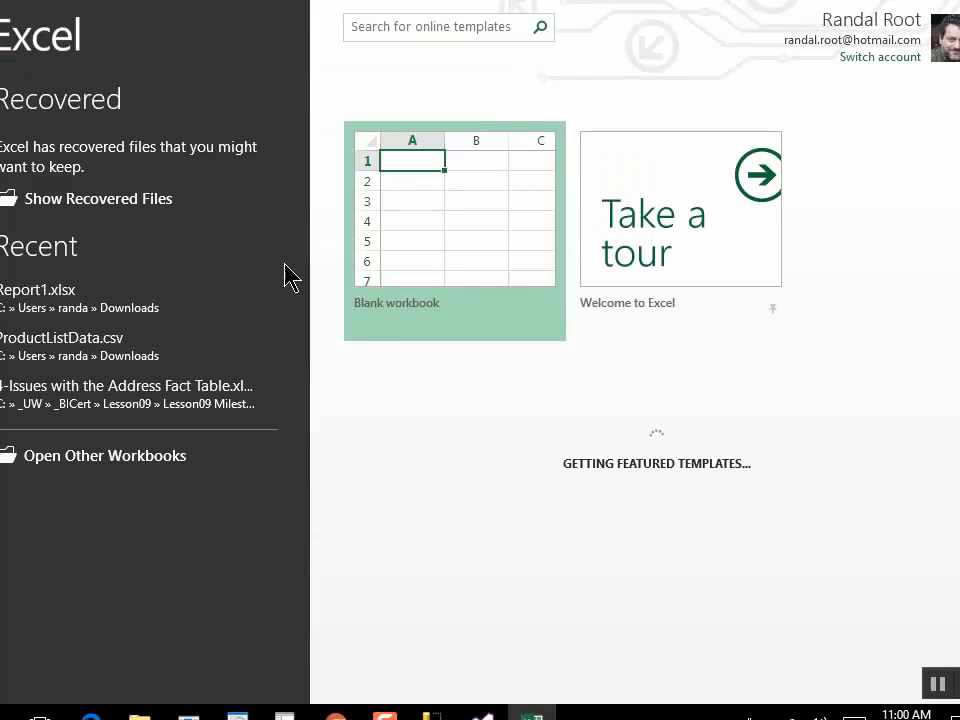
pyautogui.click(495, 298)
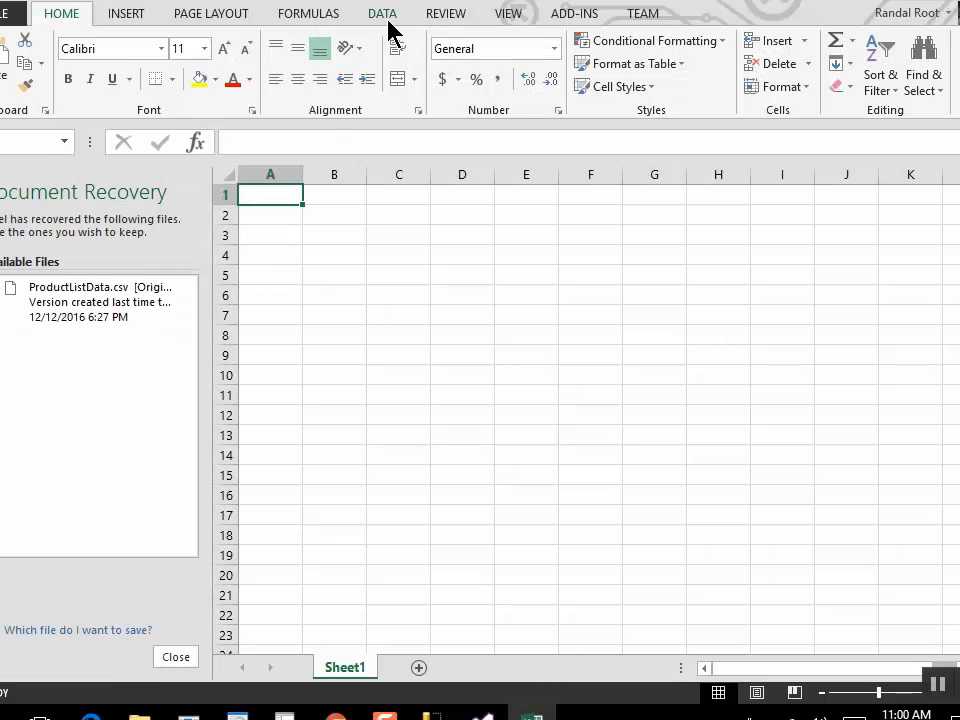
# Connect the workbook to the Analysis Services server .\tabular using Windows Authentication
pyautogui.click(388, 22)
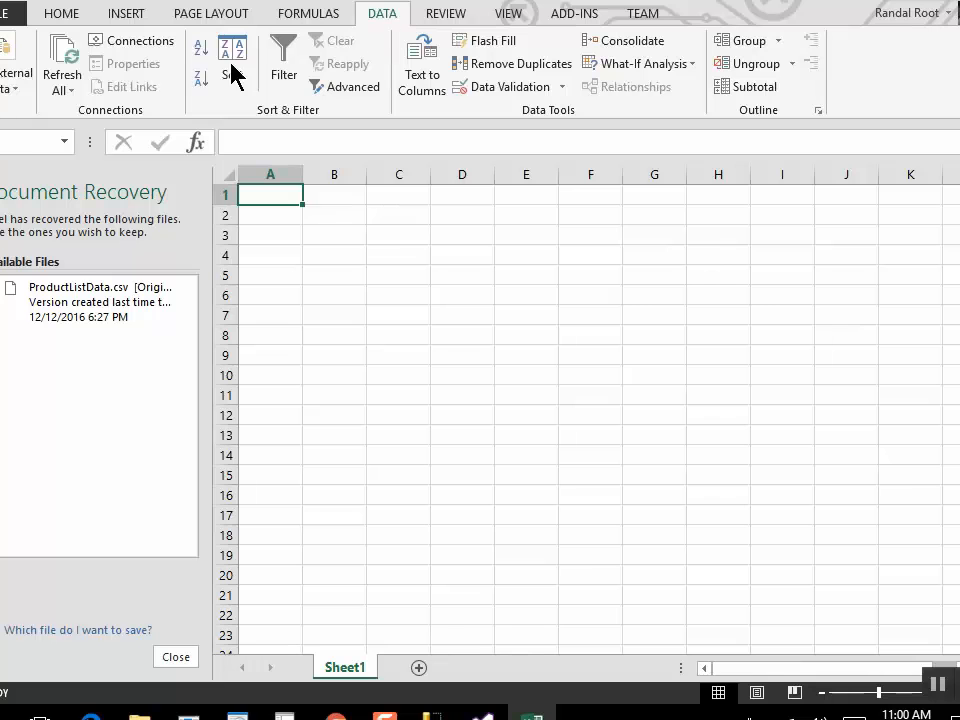
pyautogui.click(8, 72)
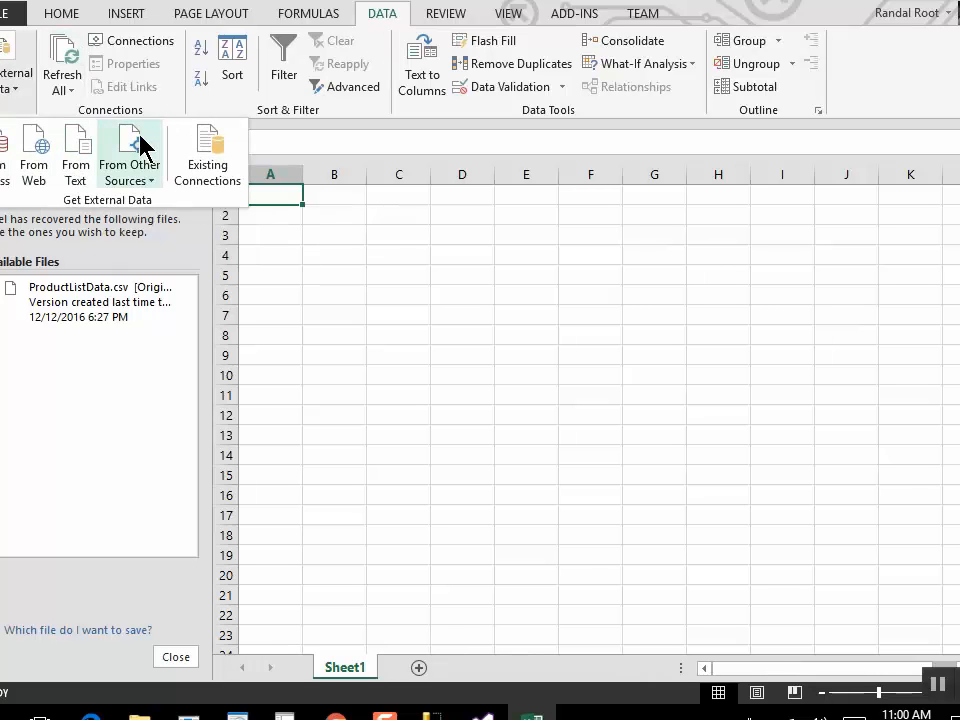
pyautogui.click(140, 148)
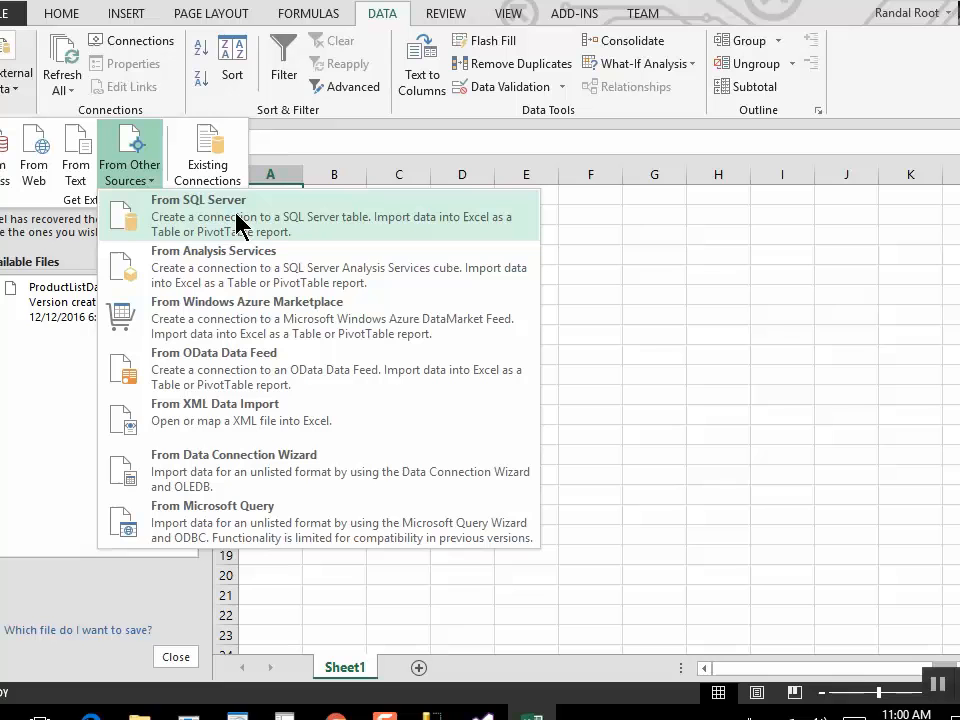
pyautogui.click(255, 275)
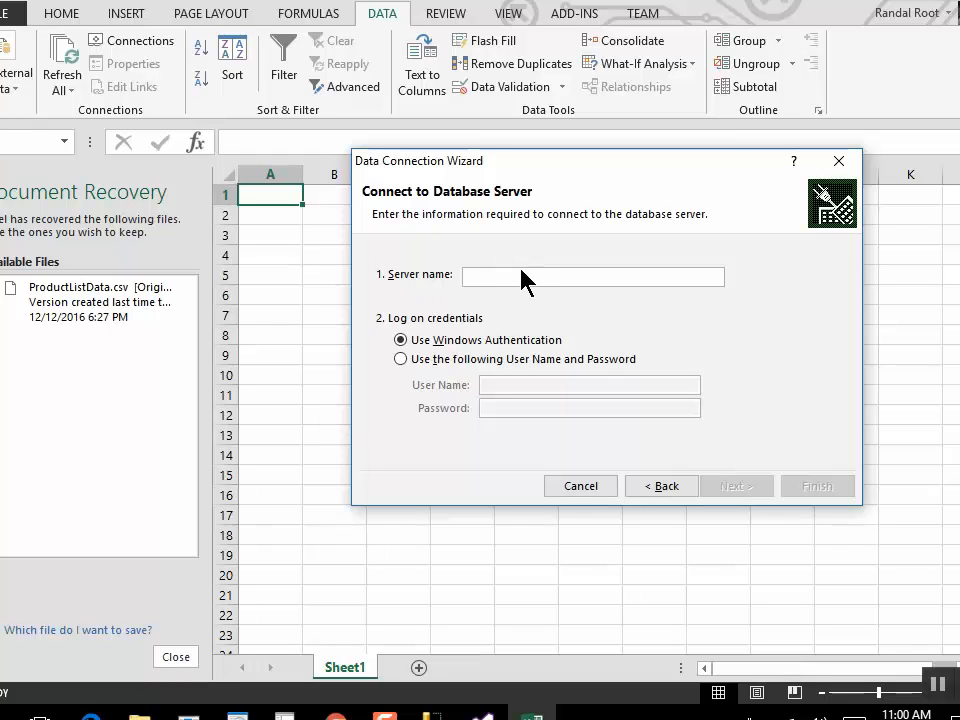
pyautogui.write('.\t')
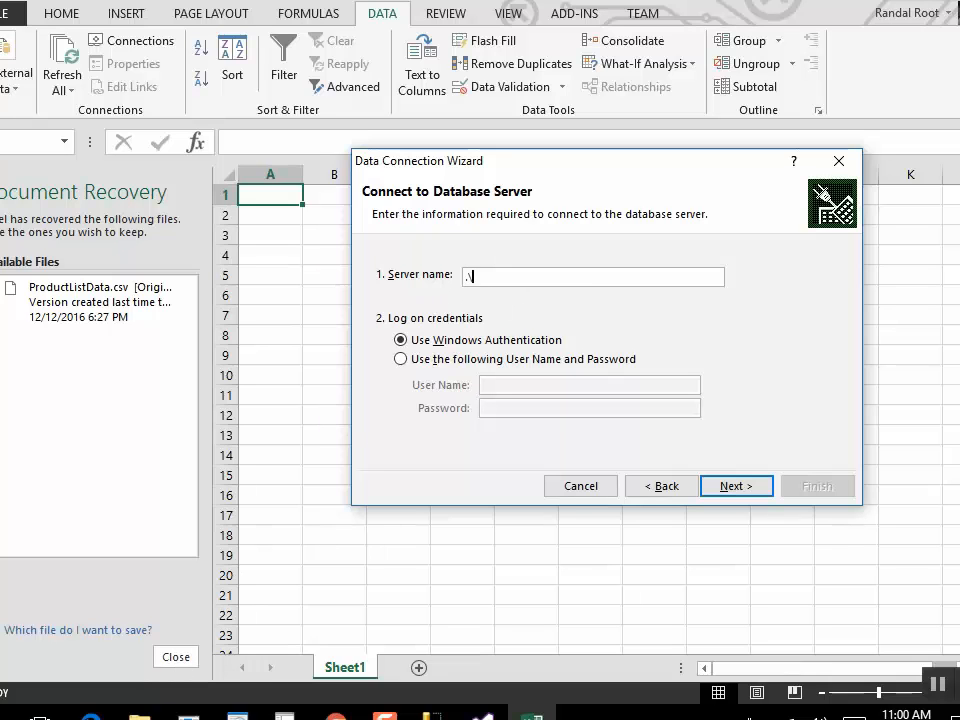
pyautogui.write('abular')
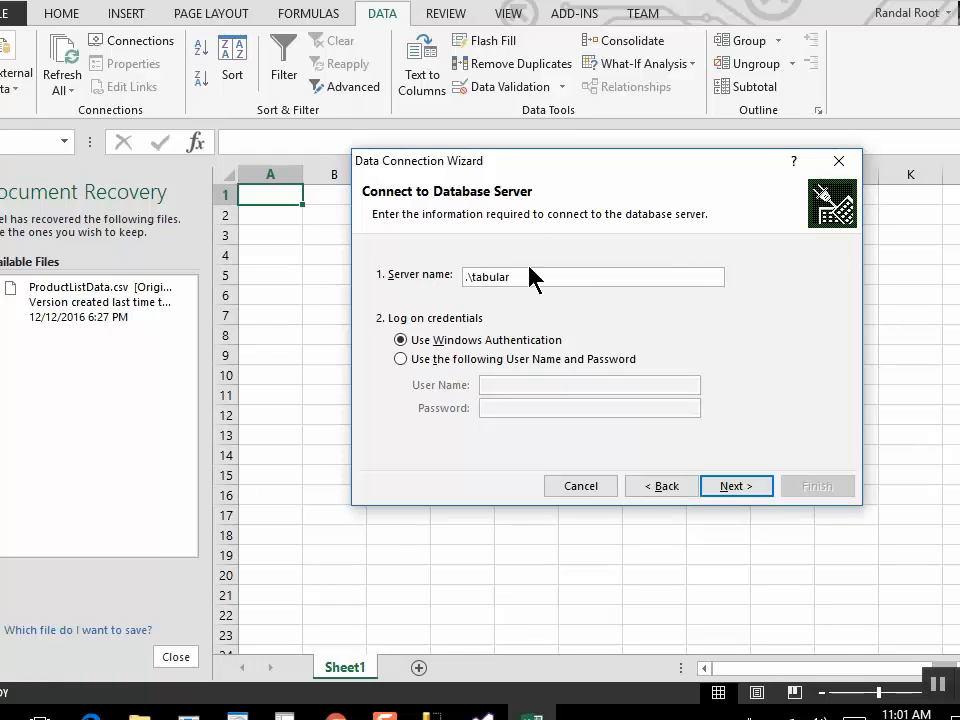
pyautogui.click(739, 479)
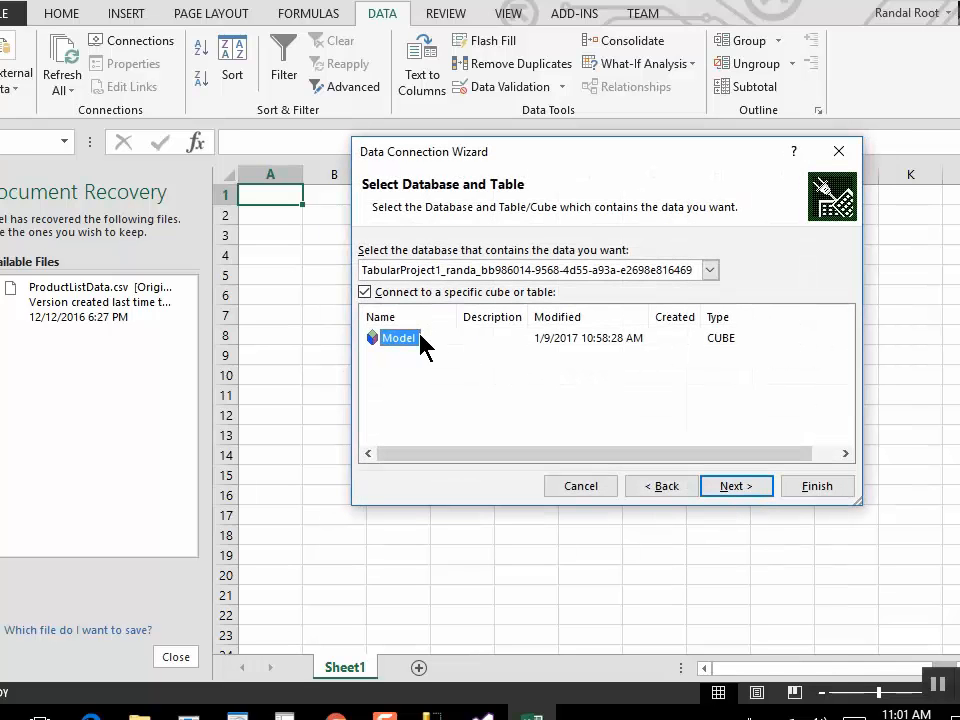
# Insert a PivotTable report at cell A1 from the TabularProject1 database's Model cube and close the Document Recovery pane
pyautogui.click(709, 270)
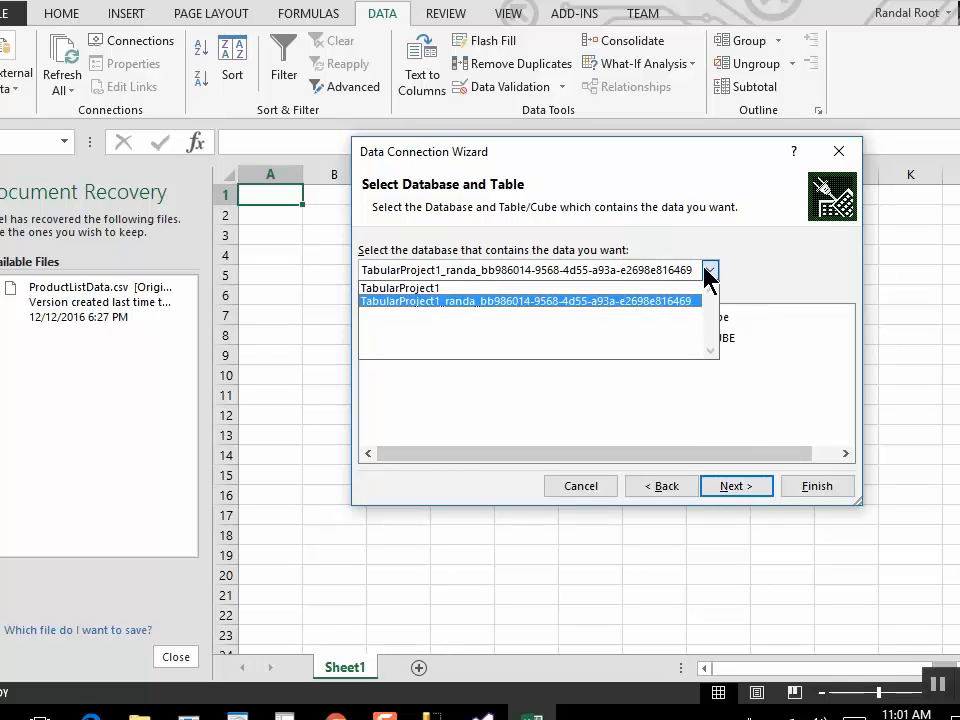
pyautogui.click(450, 285)
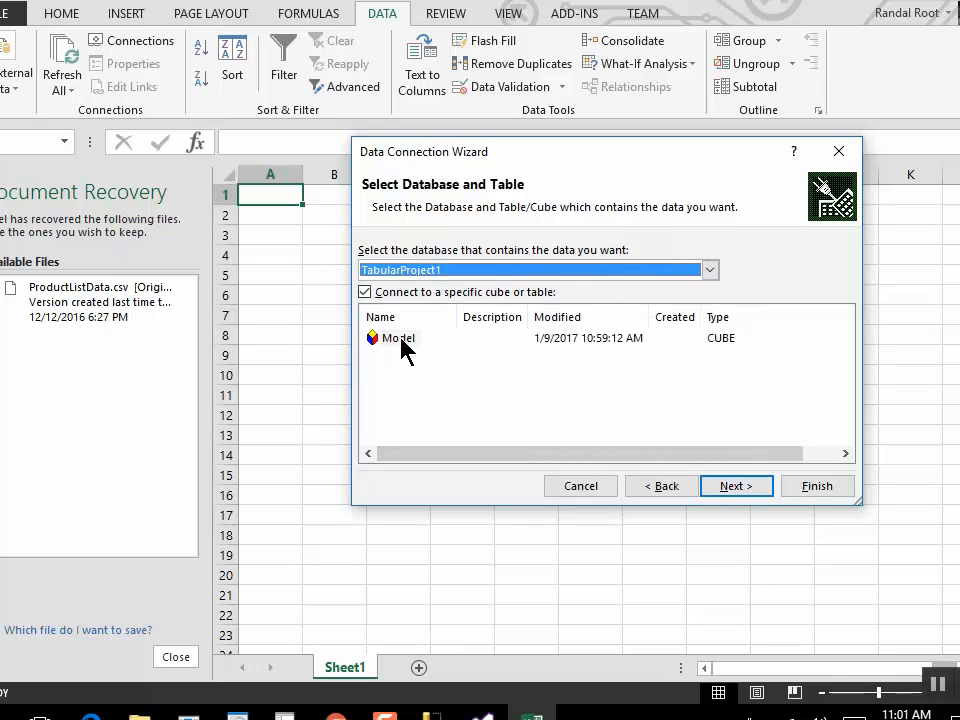
pyautogui.click(401, 337)
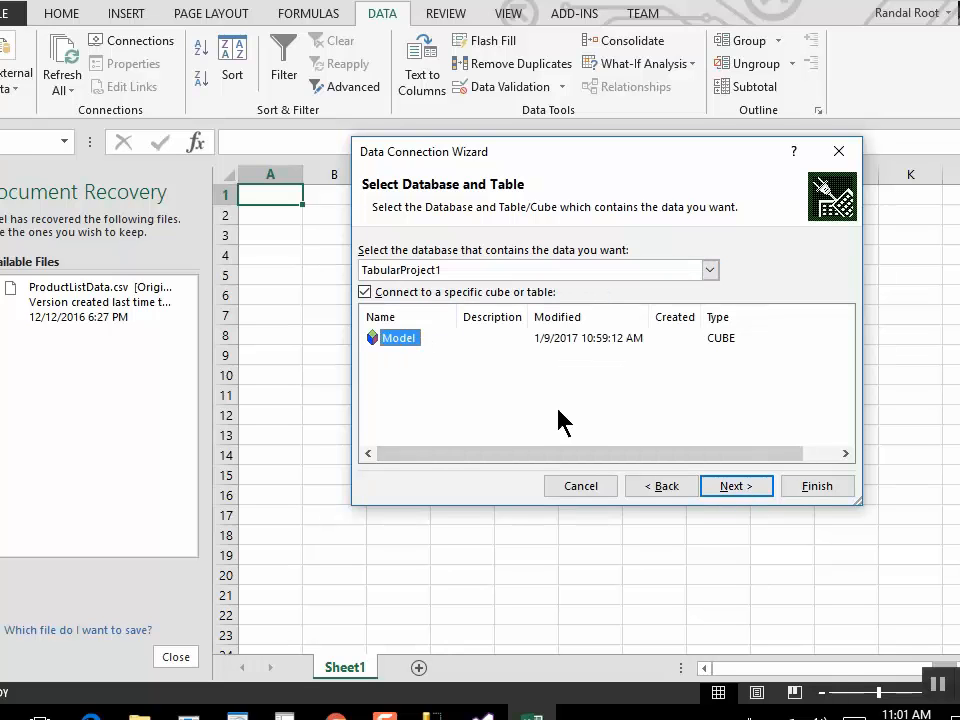
pyautogui.click(741, 486)
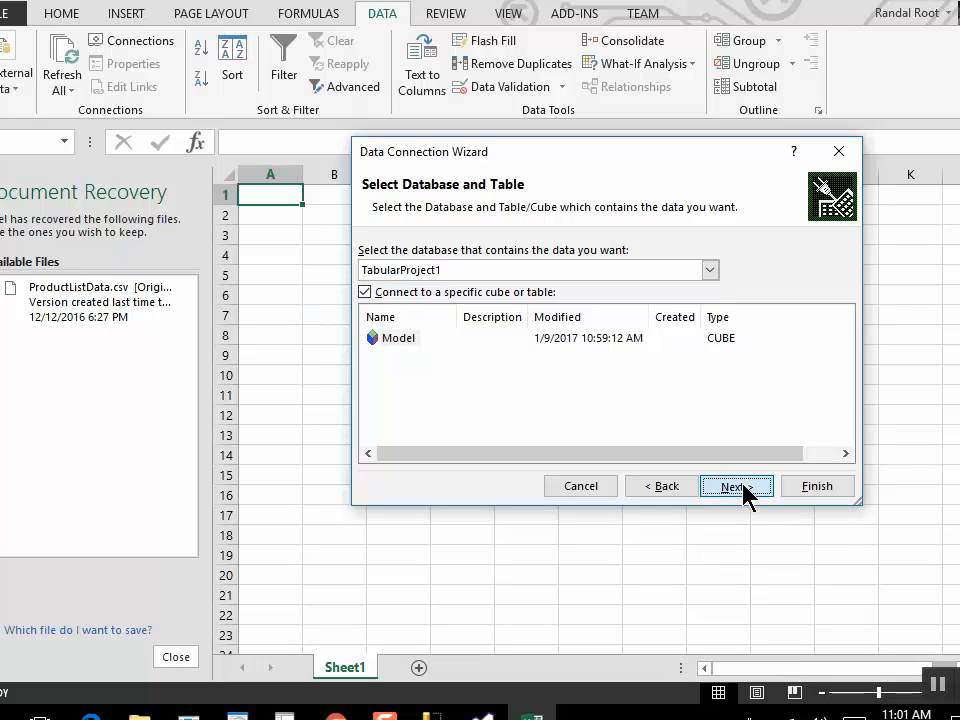
pyautogui.click(838, 485)
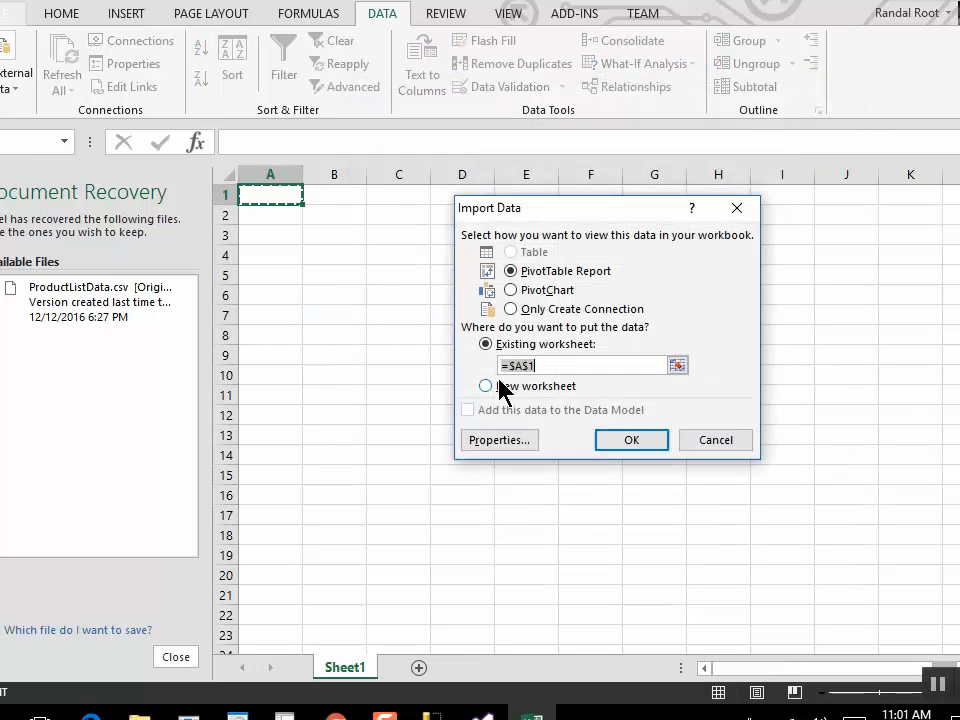
pyautogui.click(640, 445)
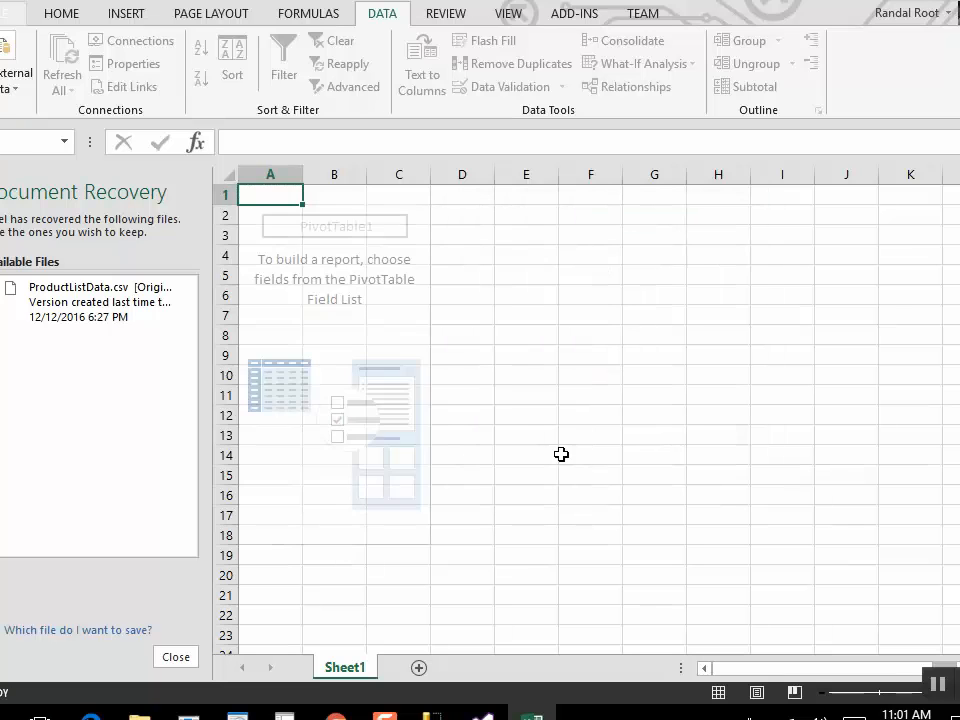
pyautogui.click(175, 657)
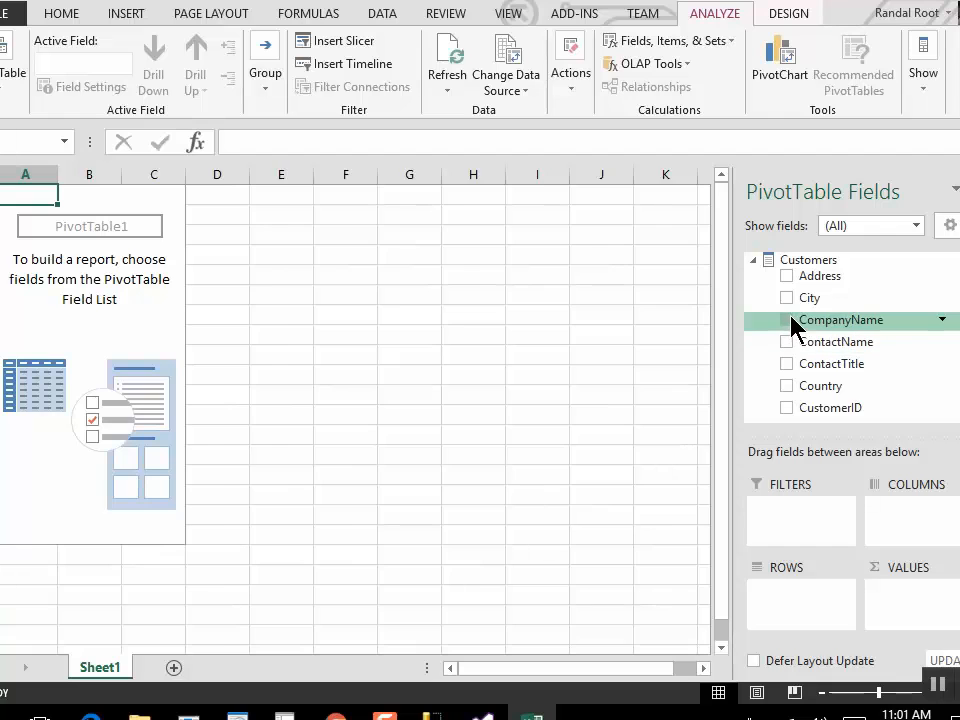
# Add CompanyName from Customers and OrderID from Orders to the PivotTable rows and look through the field list
pyautogui.click(797, 321)
pyautogui.scroll(-6, 850, 335)
pyautogui.scroll(5, 850, 335)
pyautogui.scroll(-3, 850, 335)
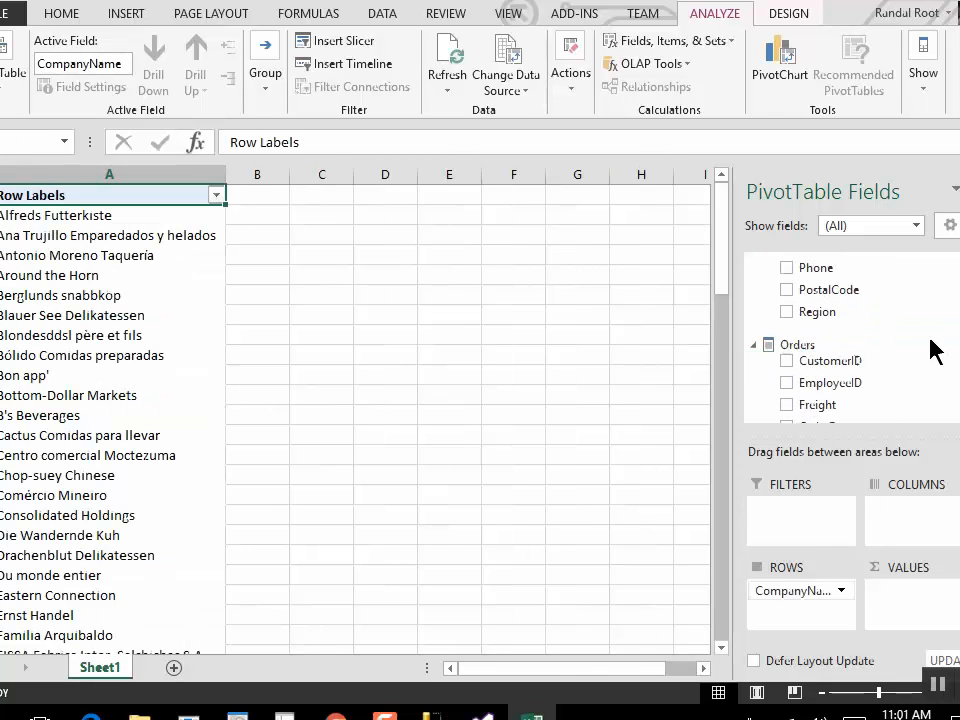
pyautogui.click(785, 361)
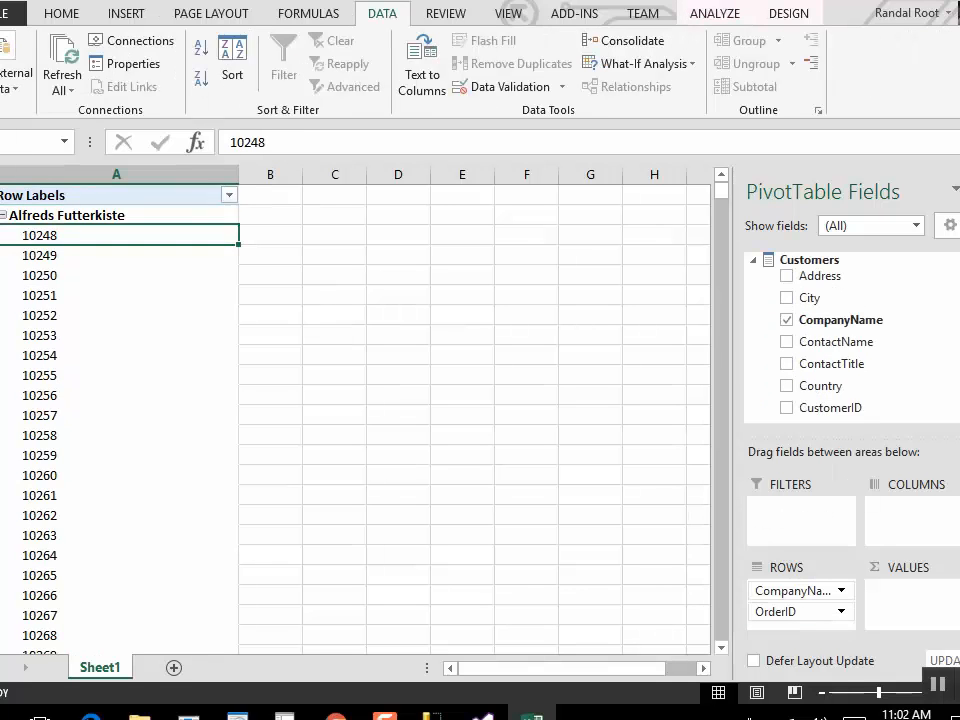
pyautogui.scroll(-5, 850, 340)
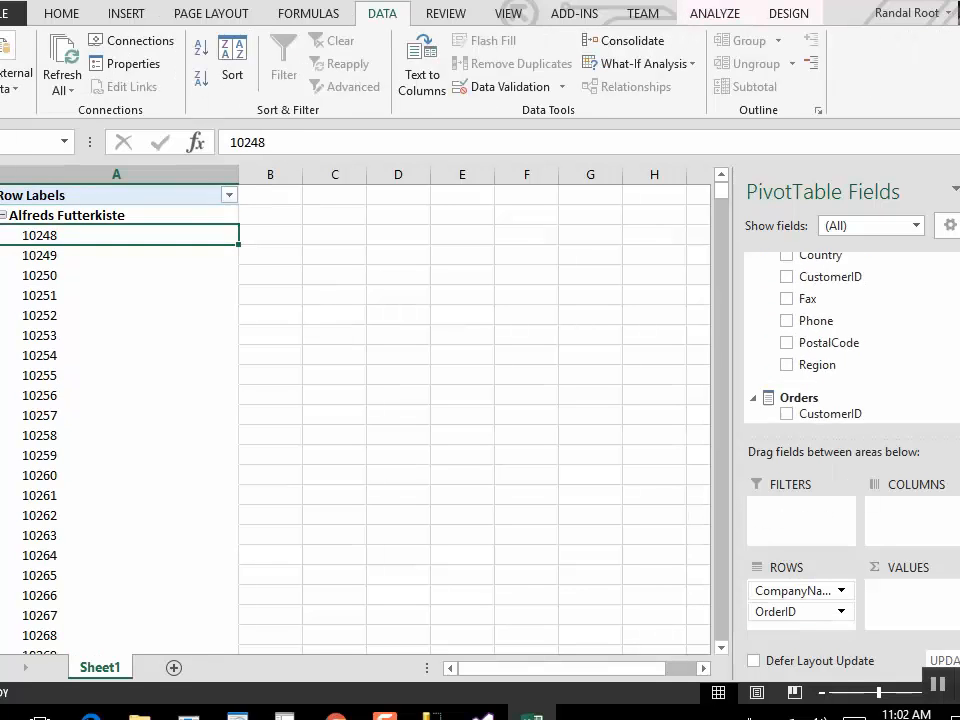
pyautogui.scroll(5, 850, 340)
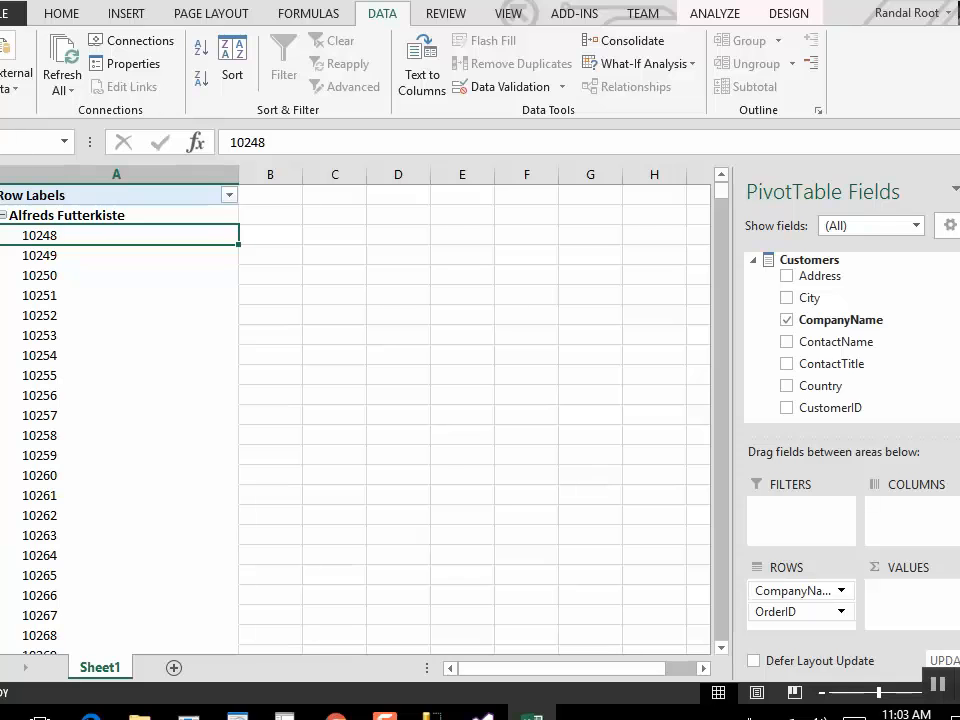
pyautogui.scroll(-5, 850, 335)
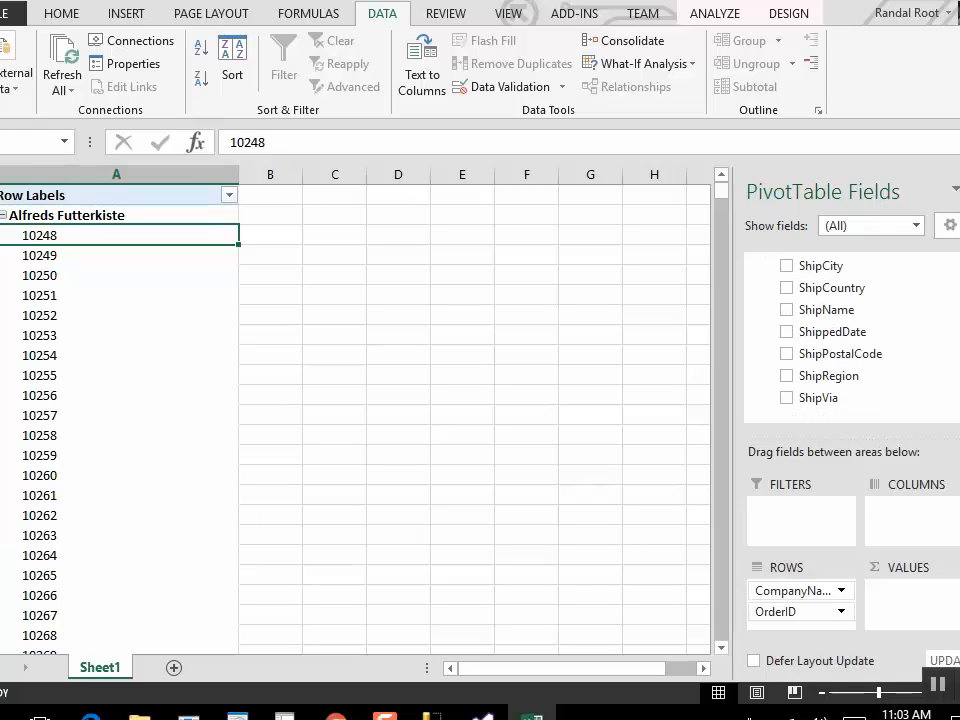
pyautogui.scroll(5, 850, 335)
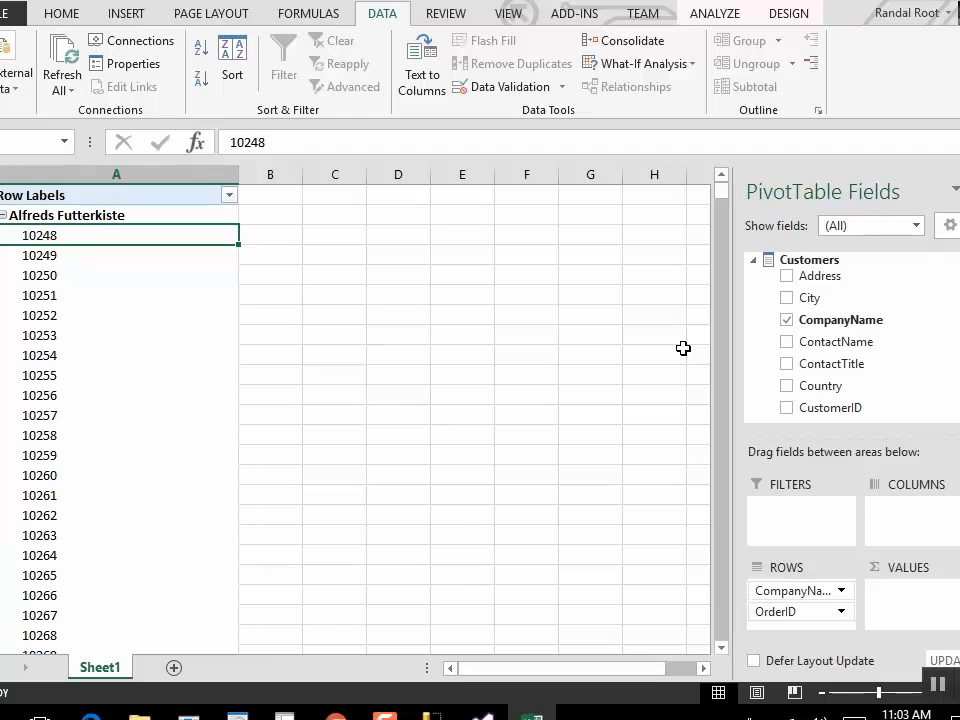
# Switch to Visual Studio, insert an empty calculated column before CompanyName in the Customers table, and return to Excel
pyautogui.click(481, 713)
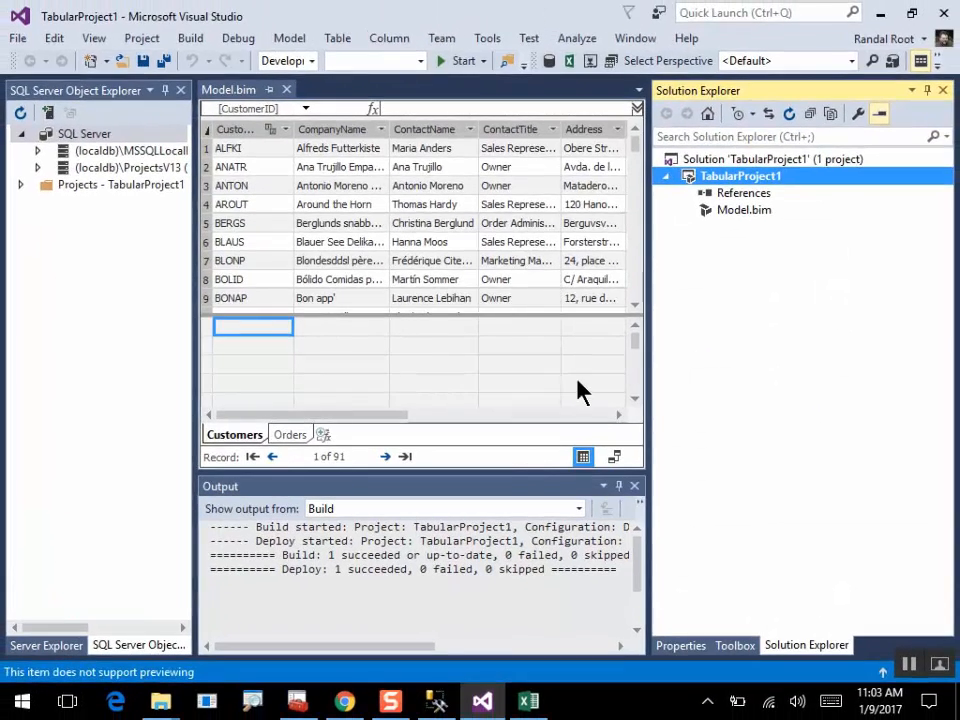
pyautogui.rightClick(335, 129)
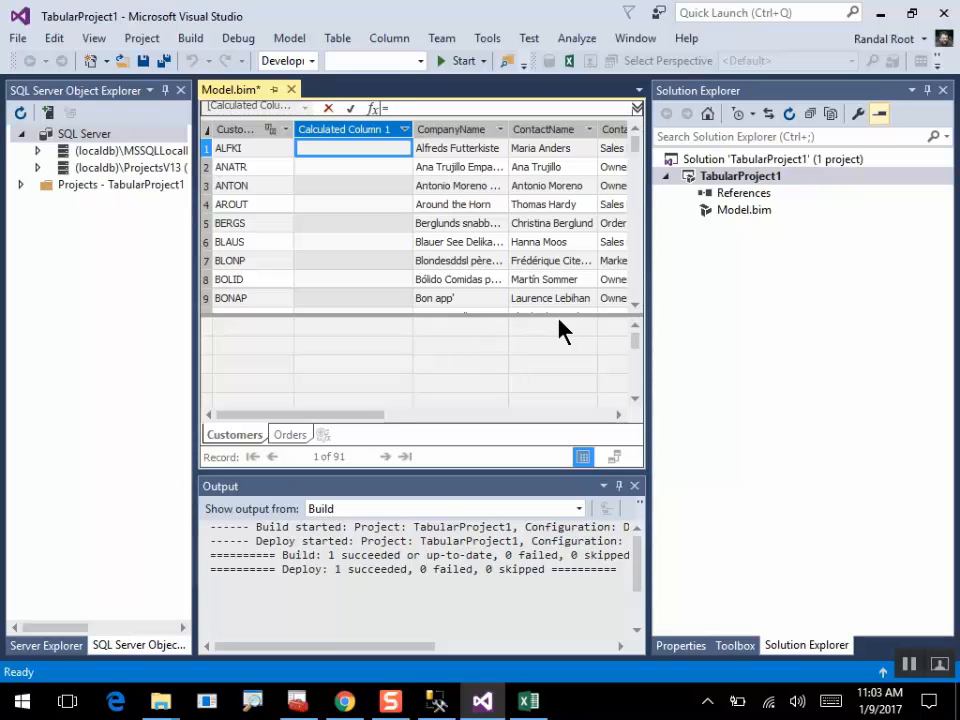
pyautogui.click(881, 13)
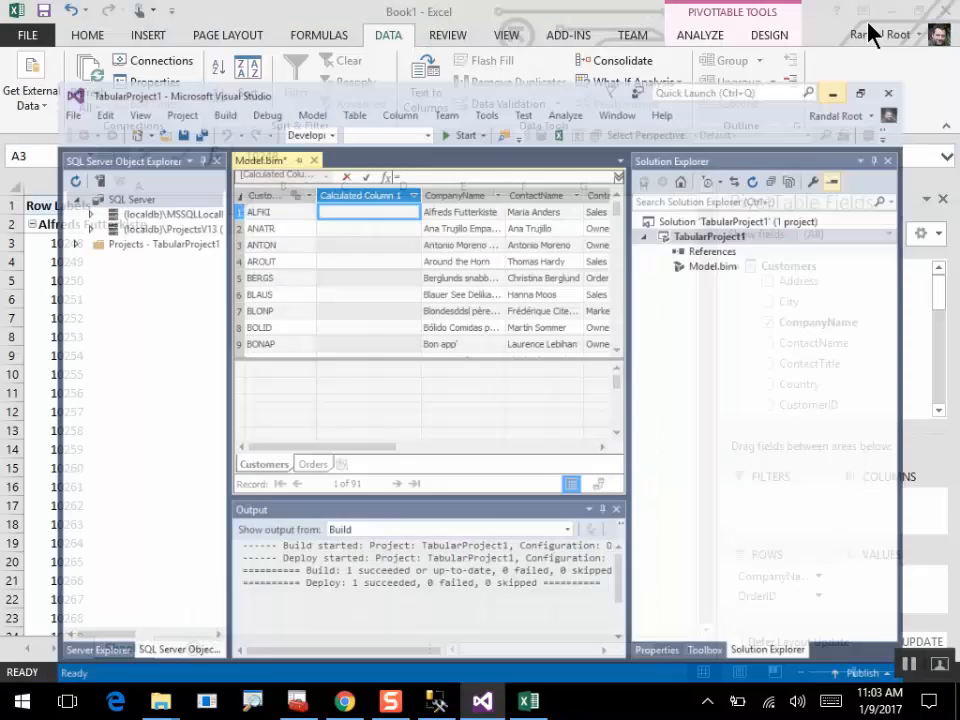